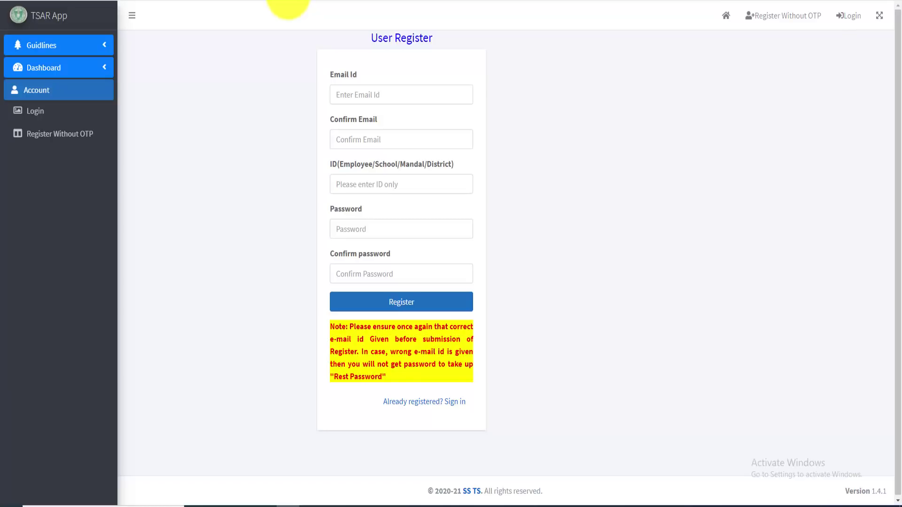
Trim the browser address to the /tsarts root URL and load the TSAR home page
left_click(288, 6)
key("BackSpace")
key("BackSpace")
key("BackSpace")
key("BackSpace")
key("BackSpace")
key("BackSpace")
key("BackSpace")
key("BackSpace")
key("BackSpace")
key("BackSpace")
key("BackSpace")
key("BackSpace")
key("BackSpace")
key("BackSpace")
key("BackSpace")
key("BackSpace")
key("BackSpace")
key("BackSpace")
key("BackSpace")
key("BackSpace")
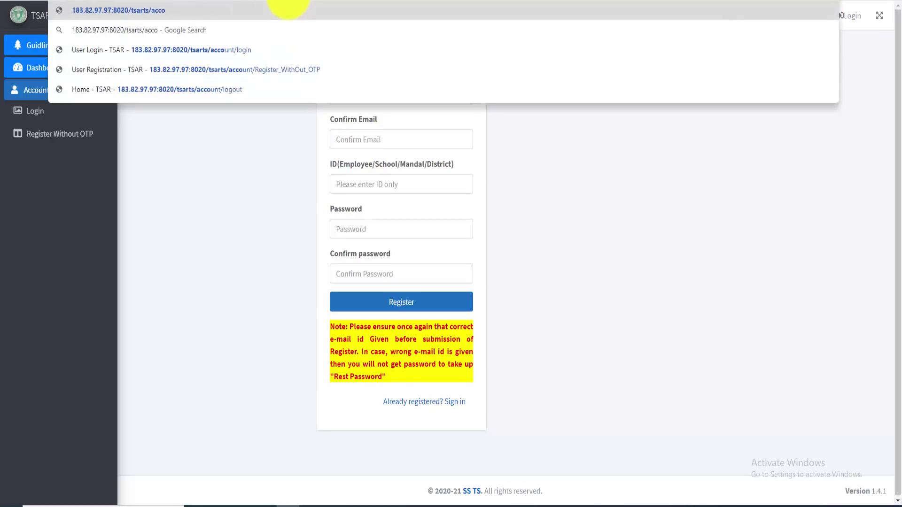
key("BackSpace")
key("BackSpace")
key("BackSpace")
key("BackSpace")
key("BackSpace")
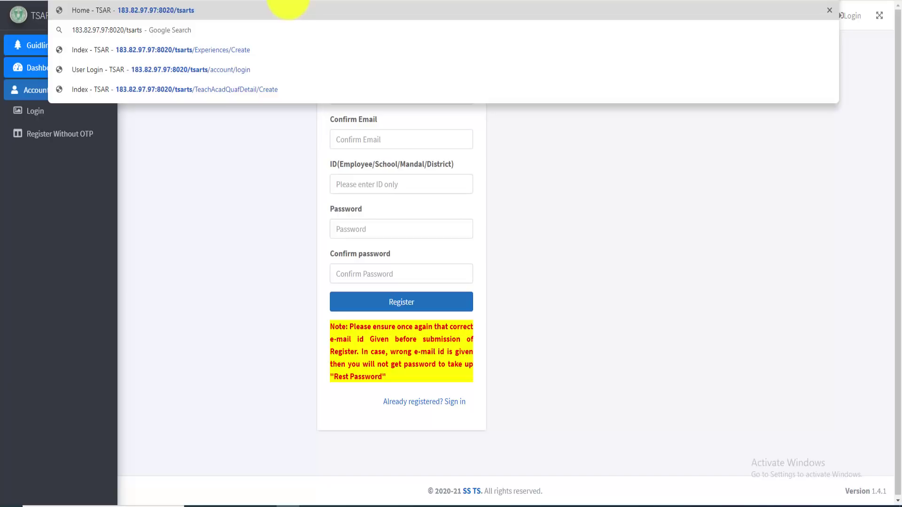
key("Return")
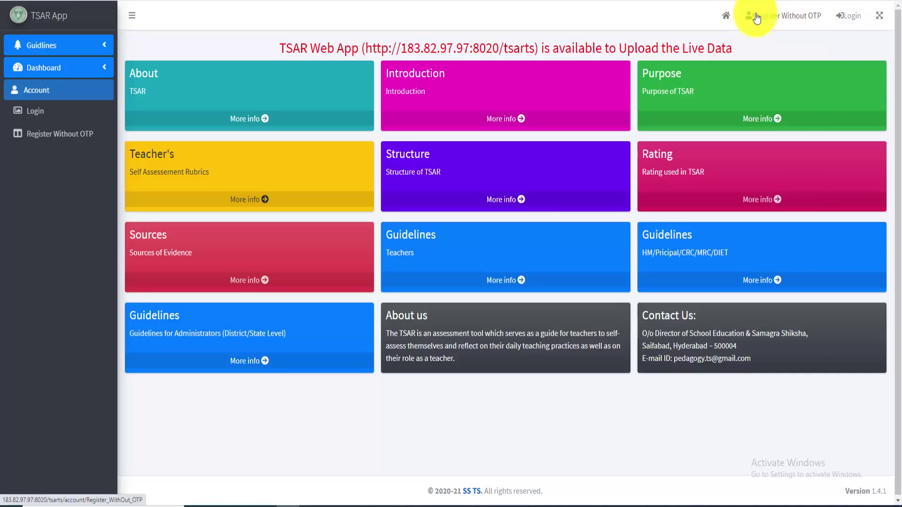
Open the Register Without OTP form and clear the highlighted ID label text
left_click(804, 21)
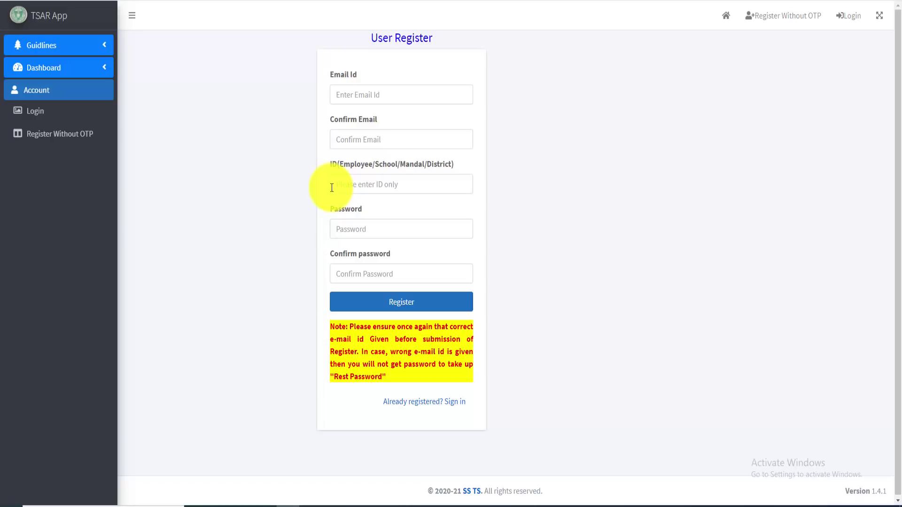
left_click(381, 165)
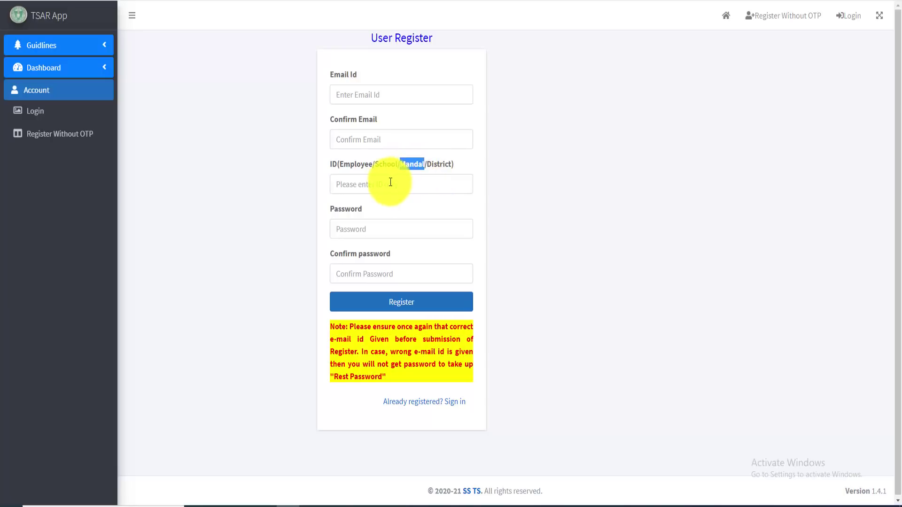
left_click(532, 187)
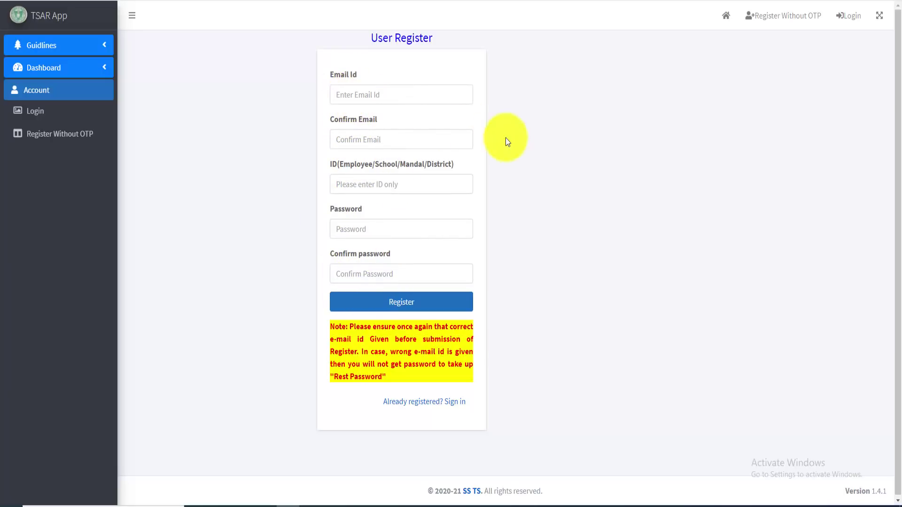
Enter the e-mail address and retype it in Confirm Email, fixing the .com ending
left_click(385, 96)
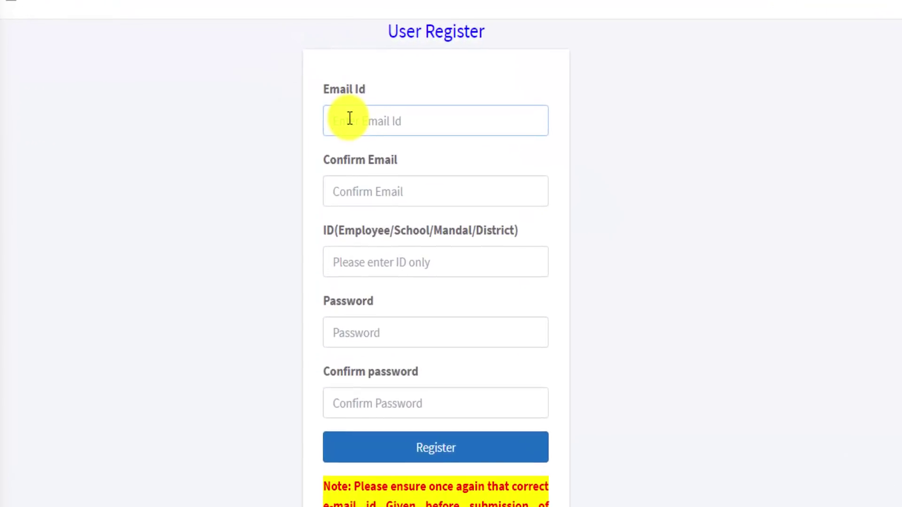
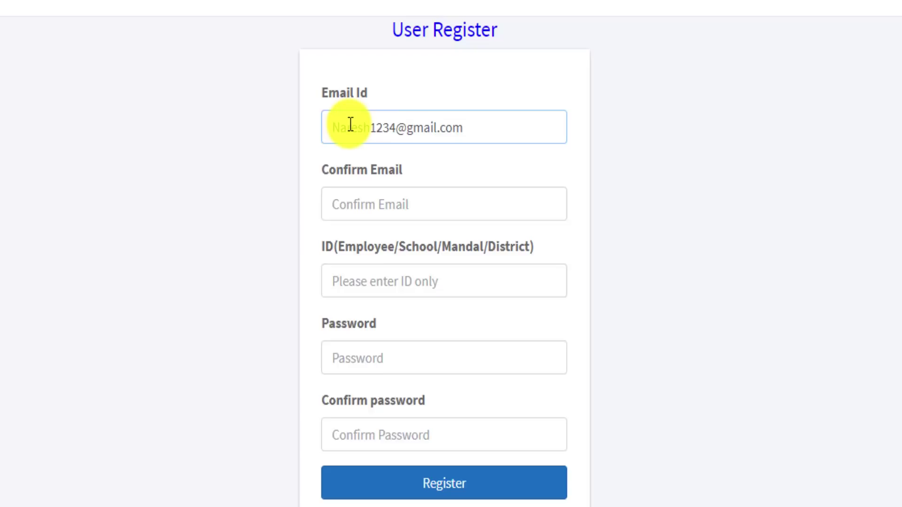
left_click(344, 208)
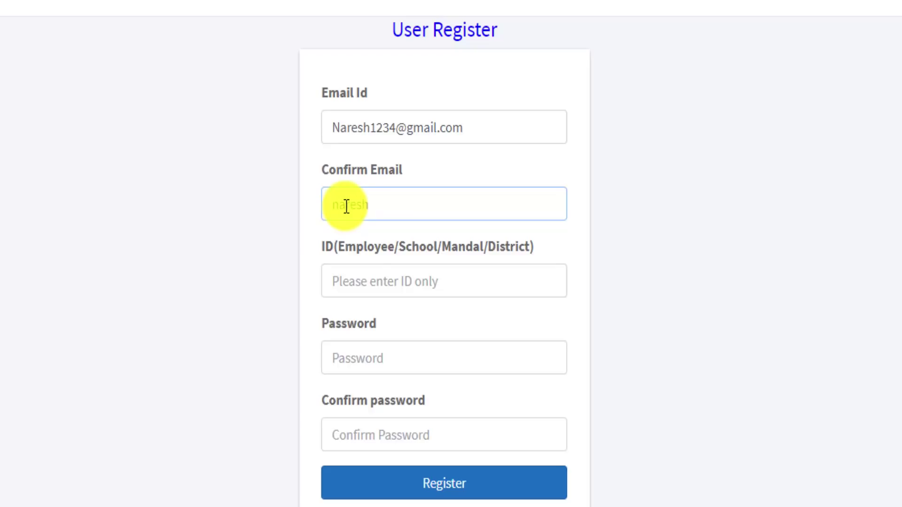
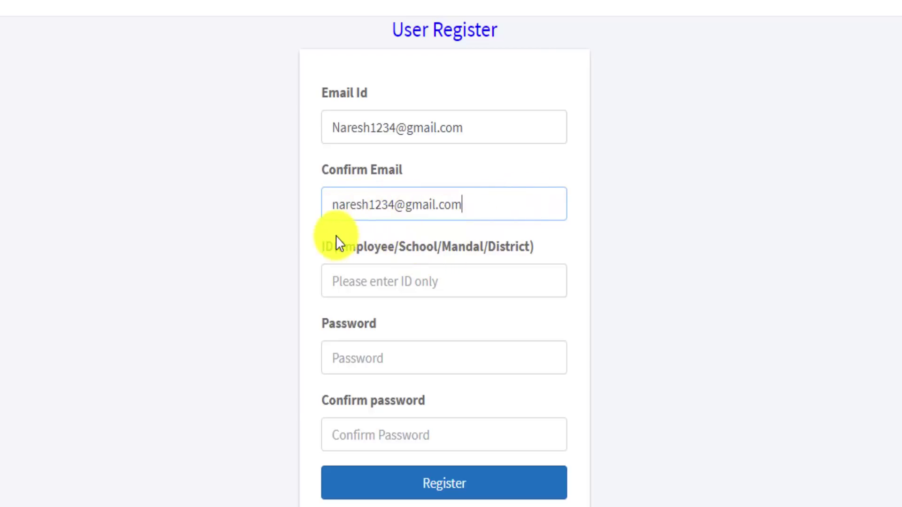
left_click(574, 259)
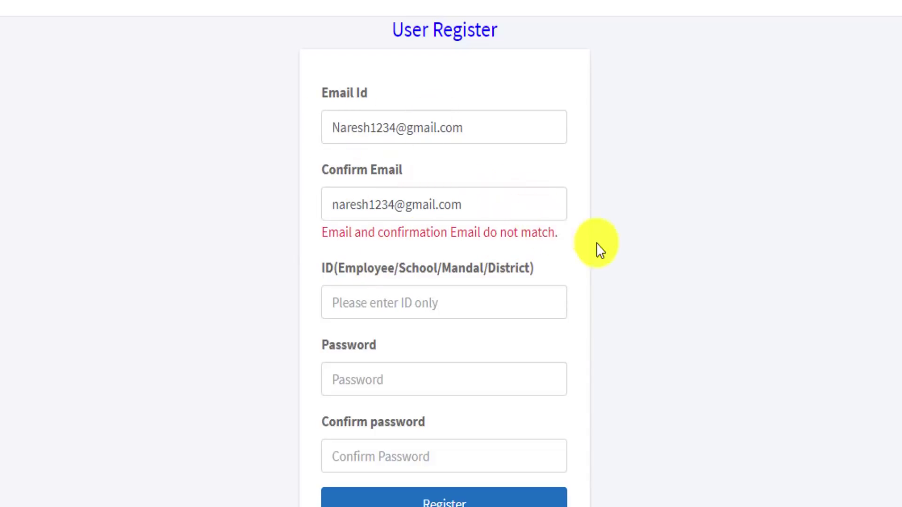
Capitalise the confirmation e-mail's first letter so both addresses match
left_click(341, 206)
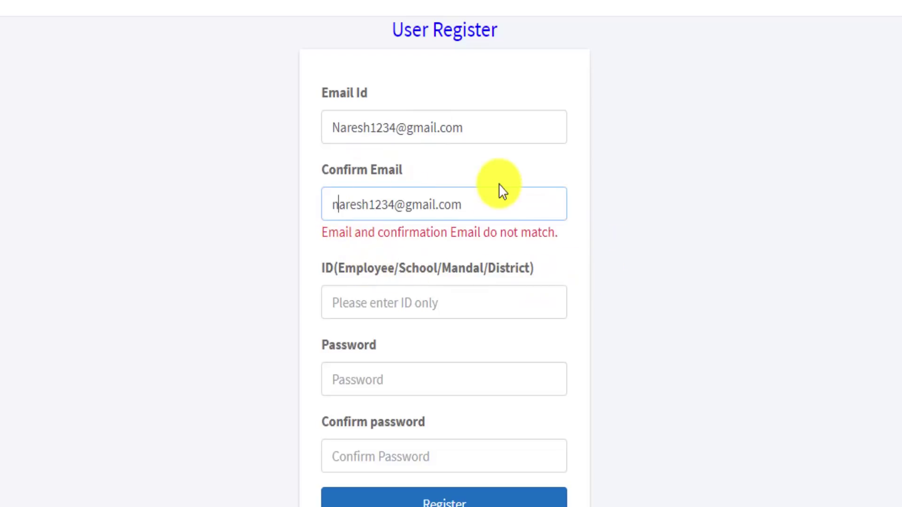
key("BackSpace")
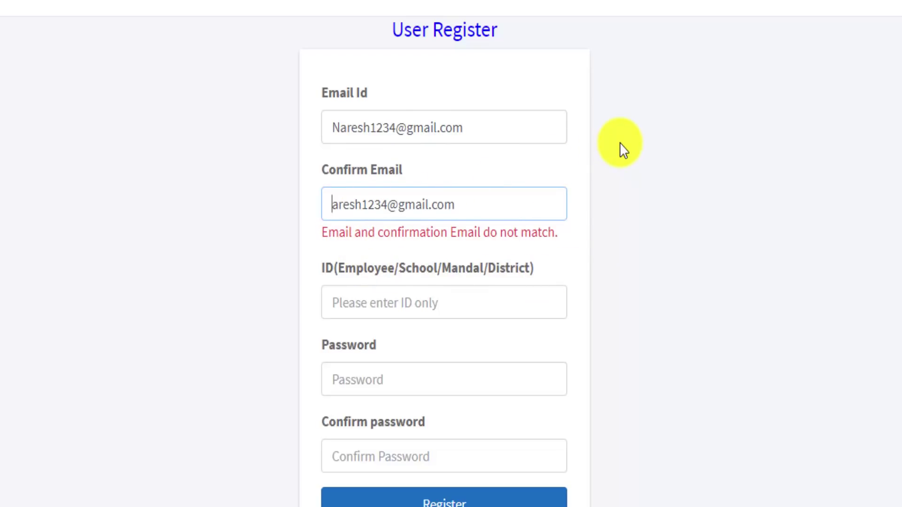
type("N")
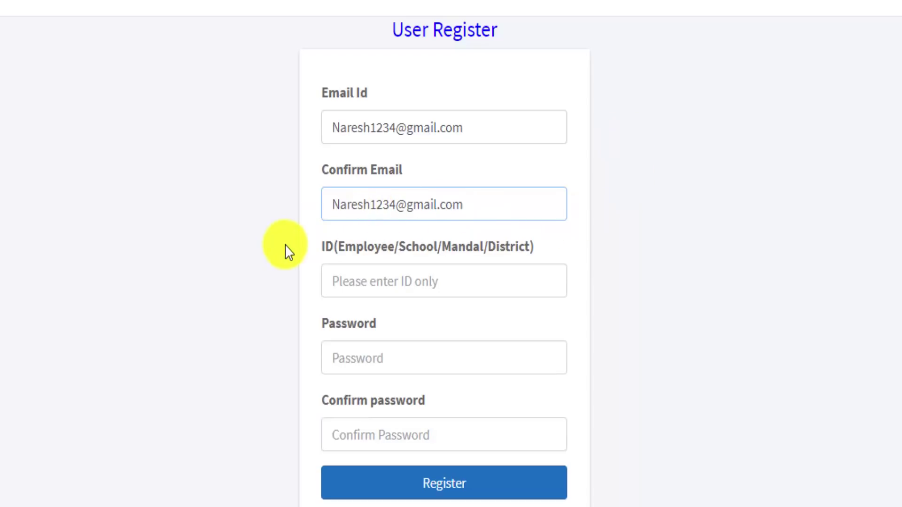
left_click(278, 228)
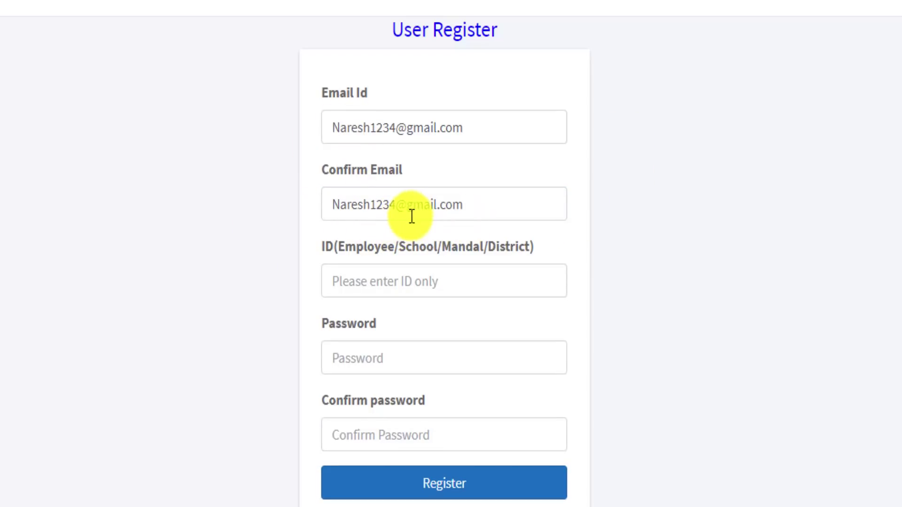
Remove the stray space from the confirmation e-mail
left_click(397, 205)
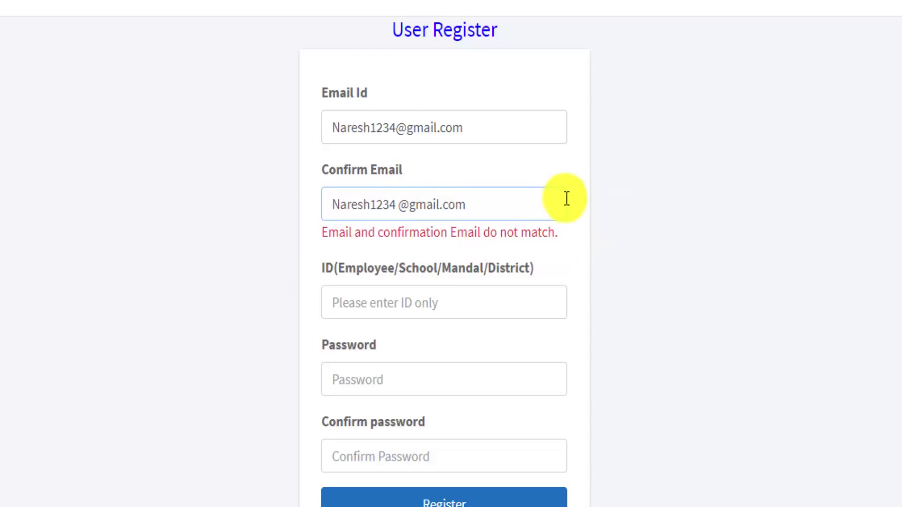
left_click(667, 217)
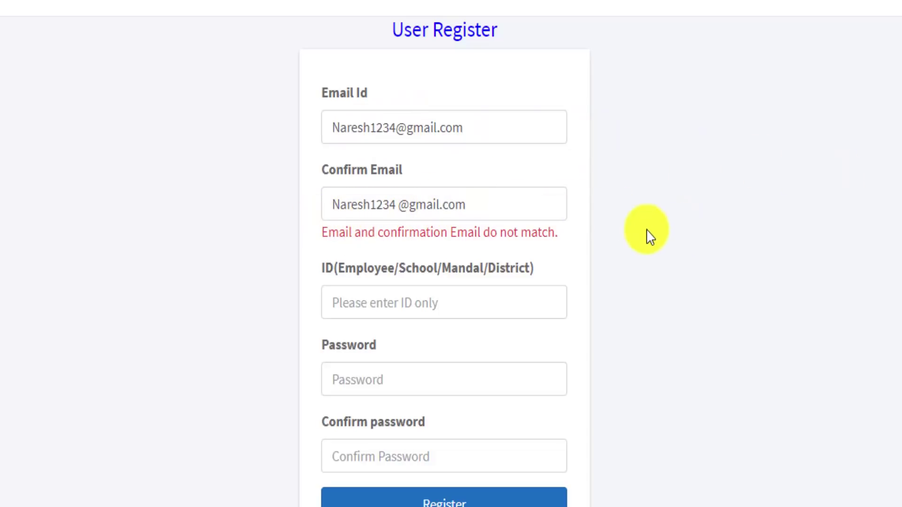
left_click(402, 212)
key("BackSpace")
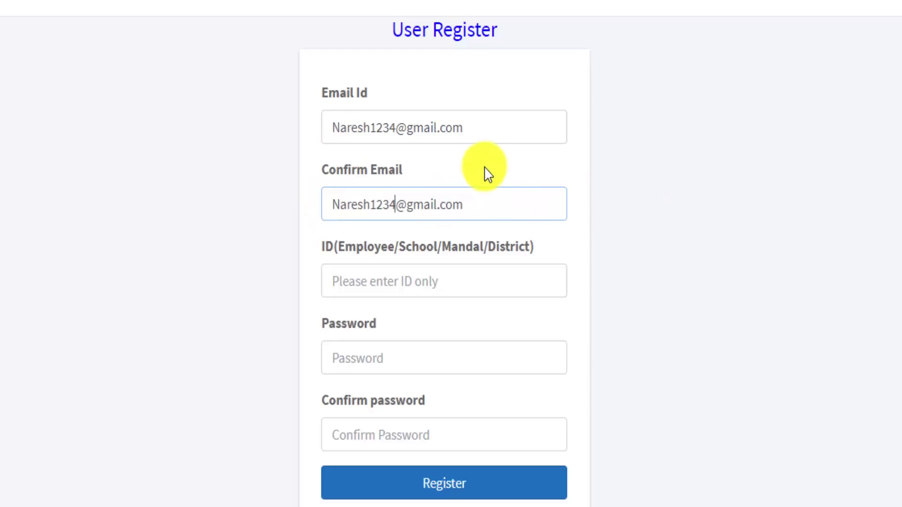
Insert a comma in the e-mail address to test validation, then delete it
left_click(443, 131)
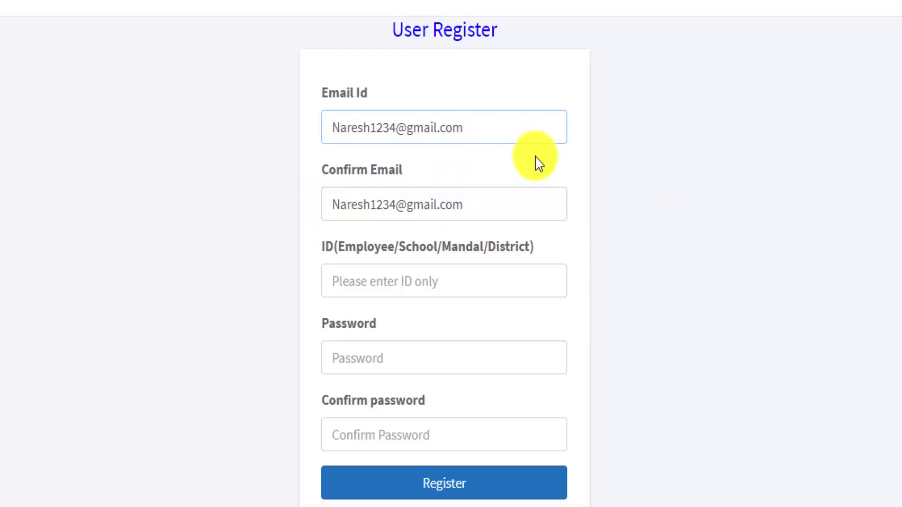
type(",")
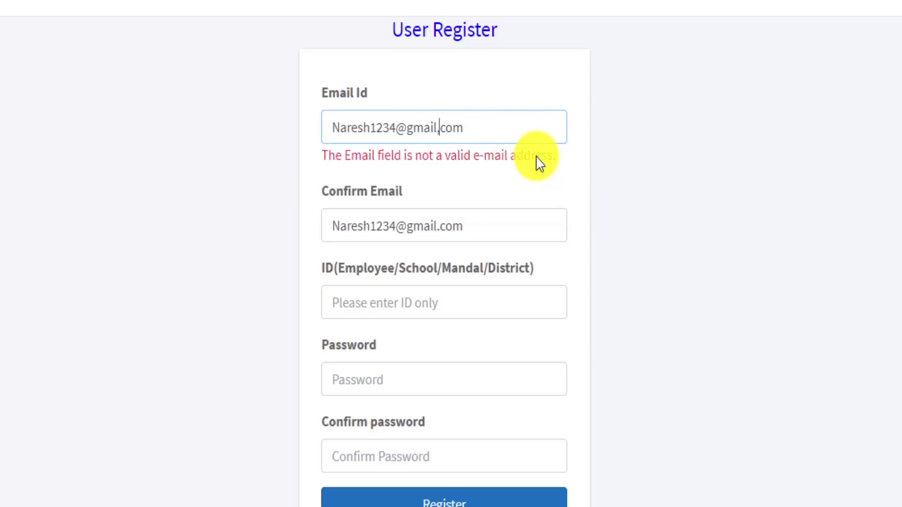
left_click(726, 265)
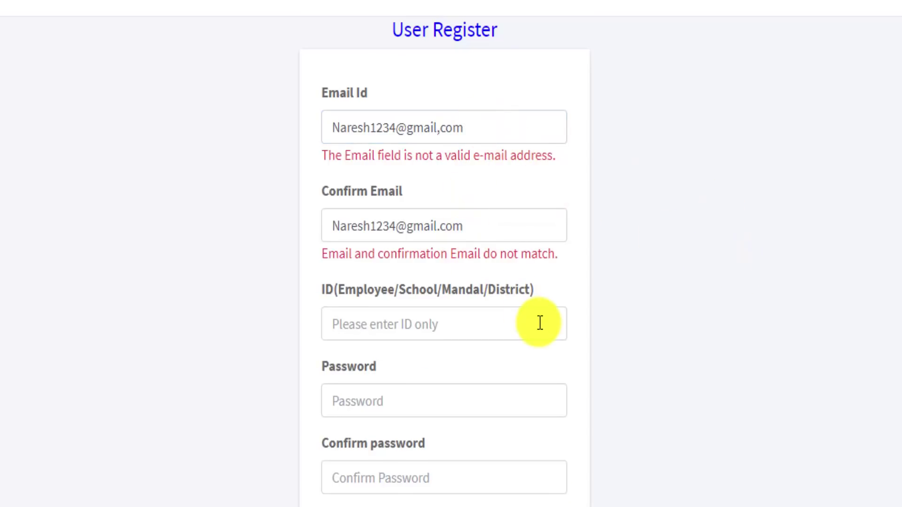
left_click(443, 131)
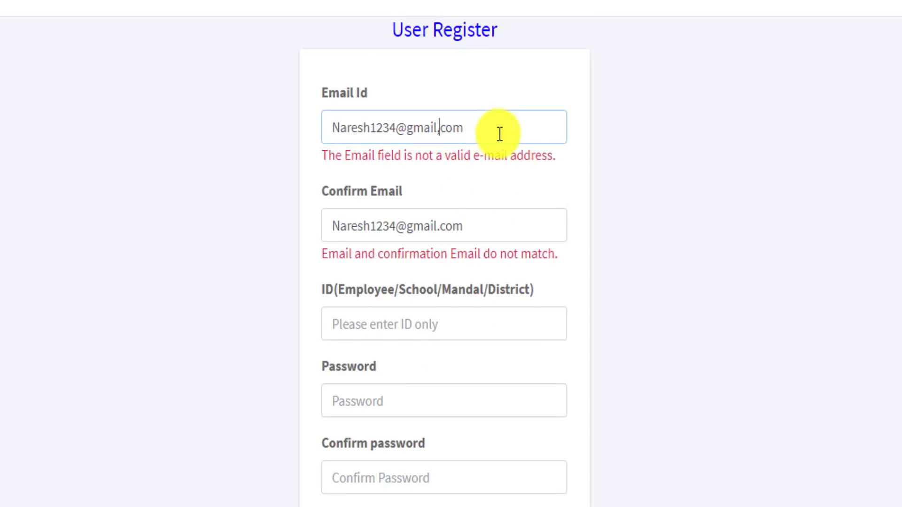
key("Delete")
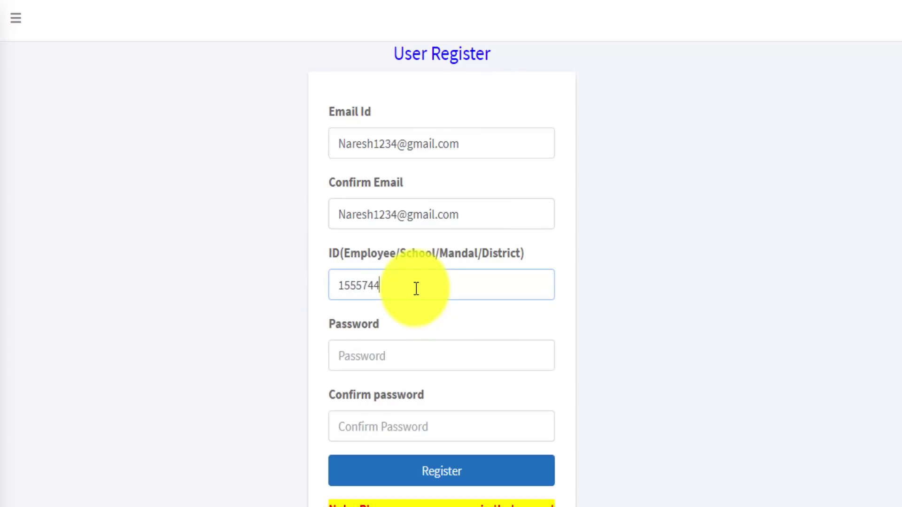
Replace the ID's last digit with 0 and recheck the ID value
left_click(160, 352)
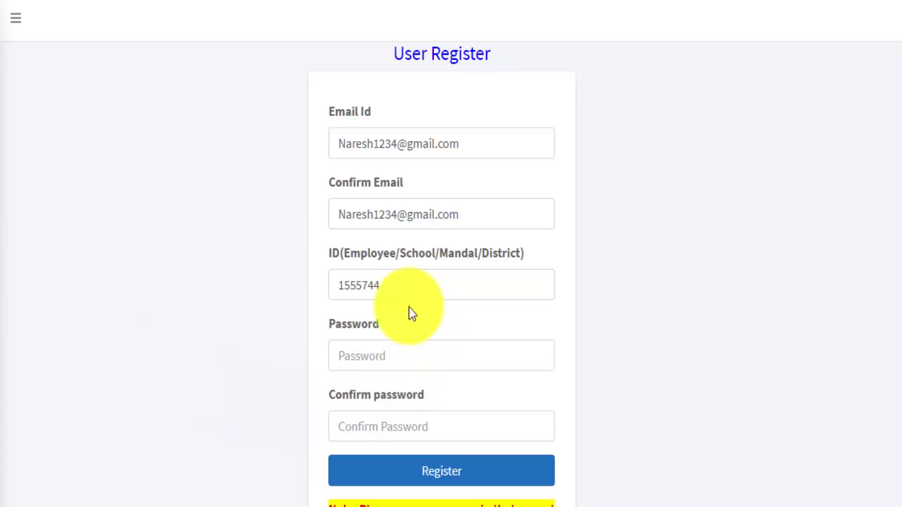
left_click(369, 285)
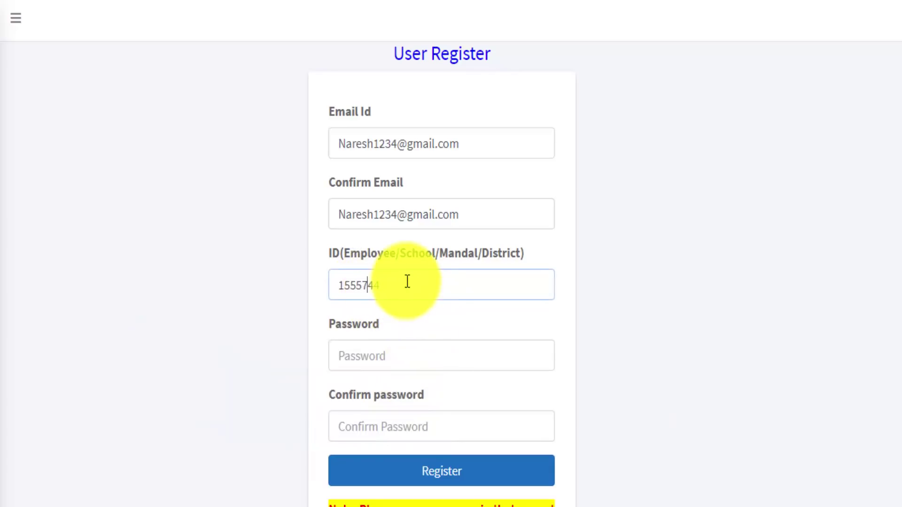
key("BackSpace")
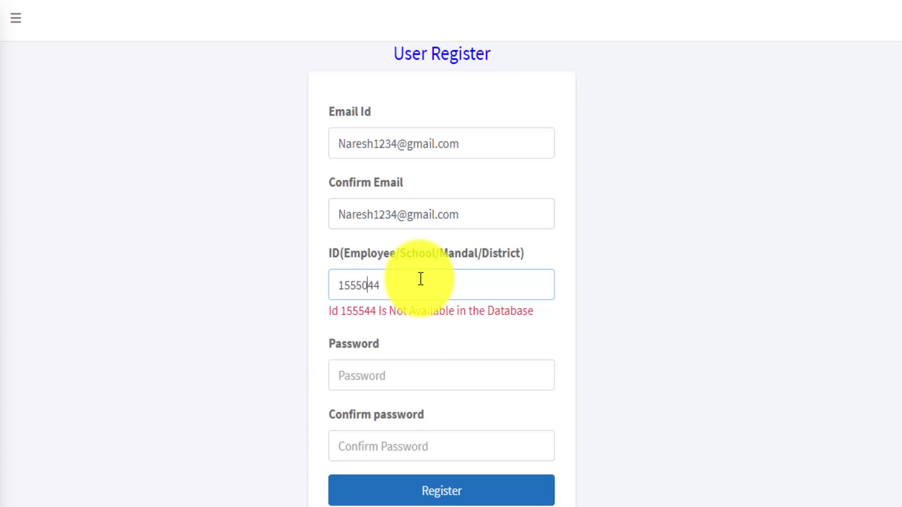
type("0")
left_click(667, 412)
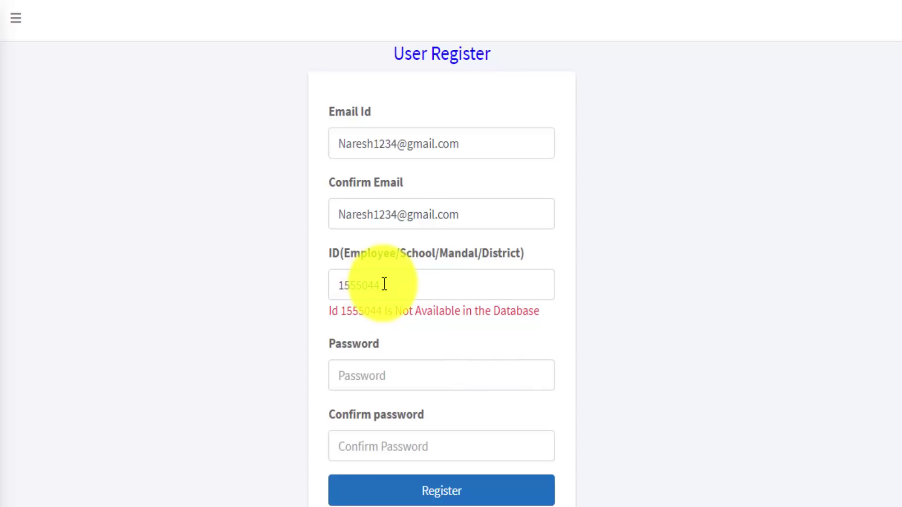
left_click_drag(383, 284, 322, 288)
left_click(682, 380)
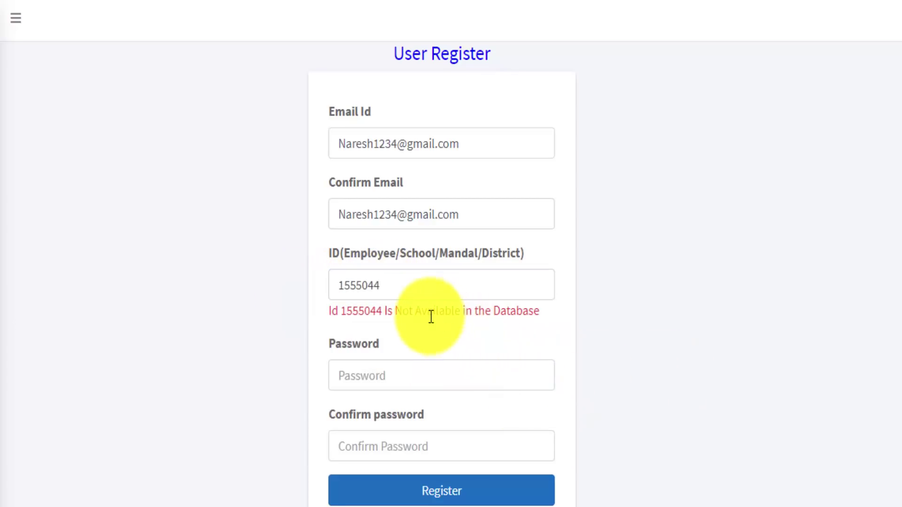
left_click_drag(385, 286, 302, 294)
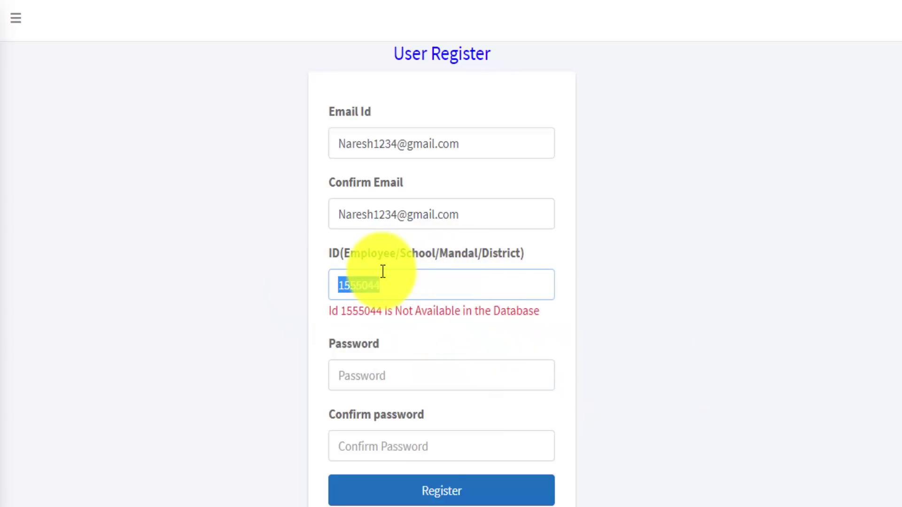
left_click(425, 289)
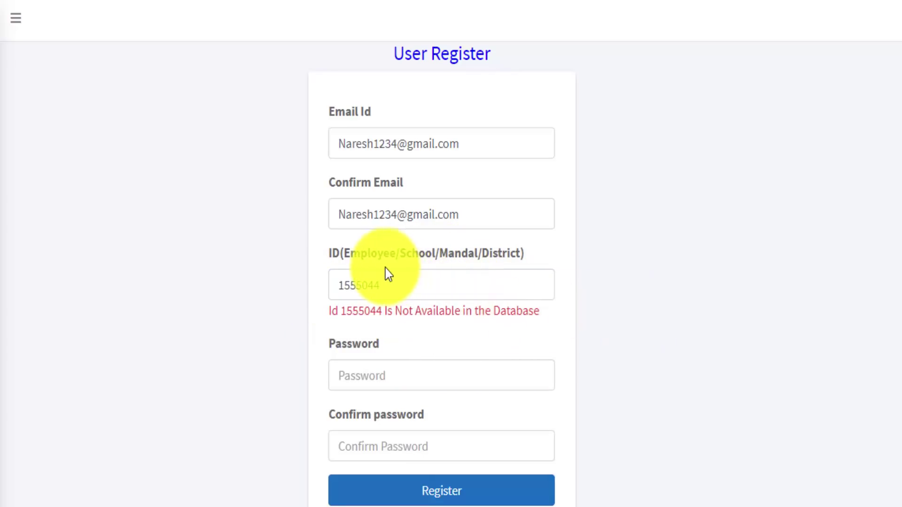
Change the wrong 0 in the ID to 7 so the ID validates
left_click(367, 286)
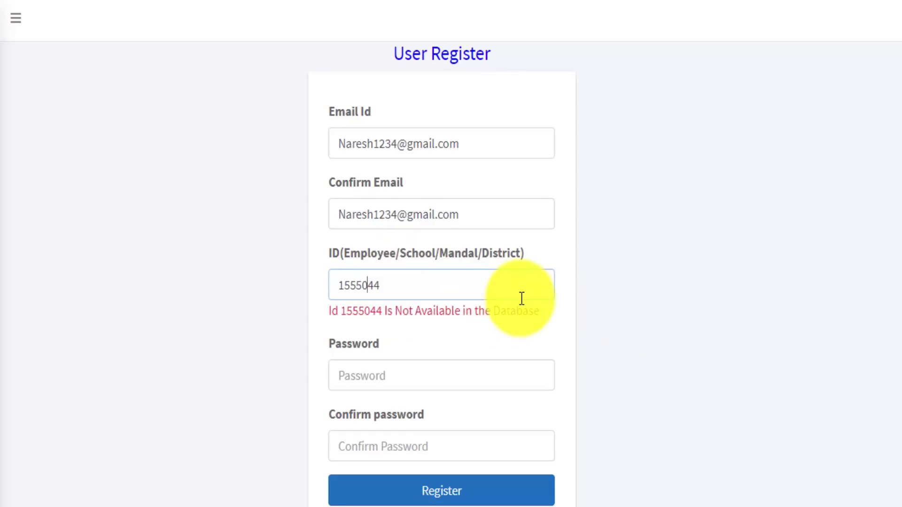
key("BackSpace")
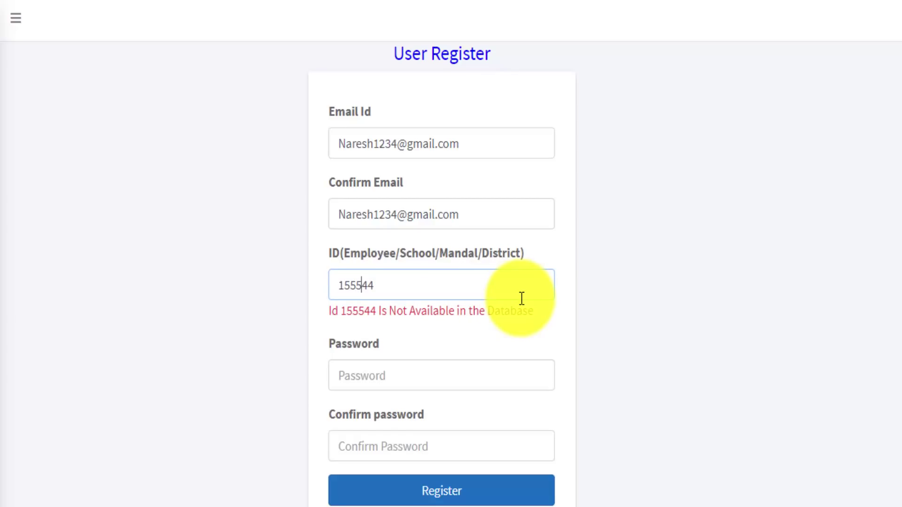
type("7")
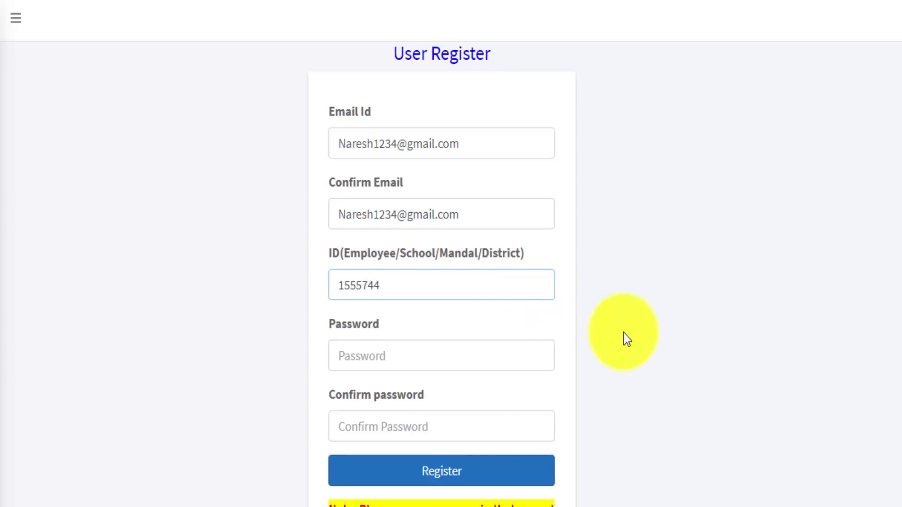
left_click(729, 382)
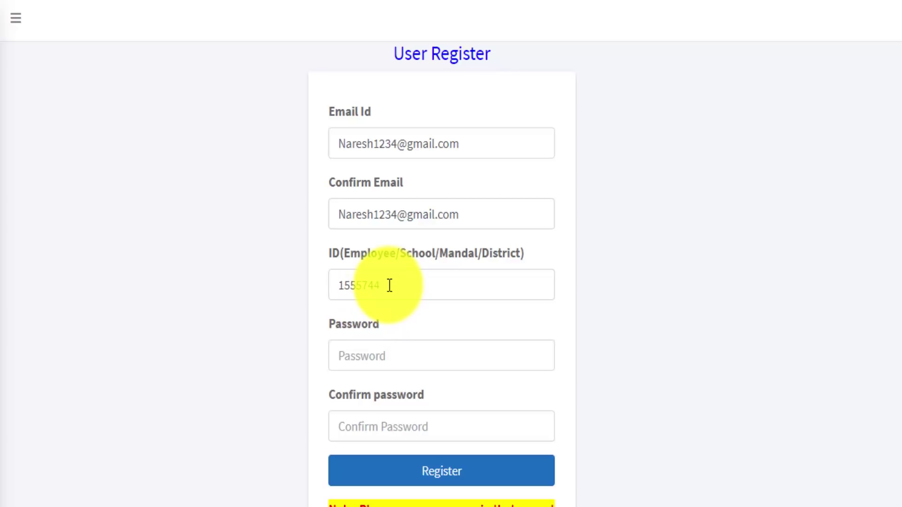
left_click_drag(389, 285, 276, 302)
Double-check the e-mail id on the form and submit the registration with Register
left_click(373, 285)
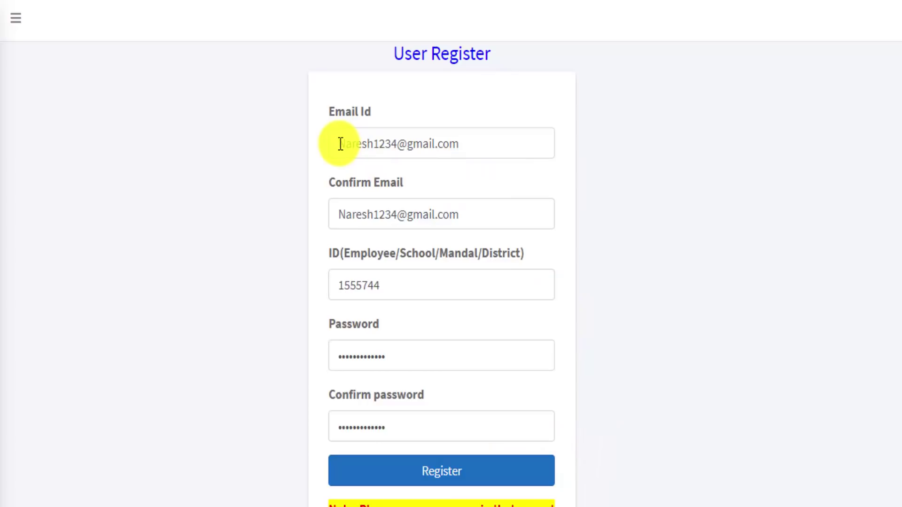
left_click_drag(340, 144, 471, 139)
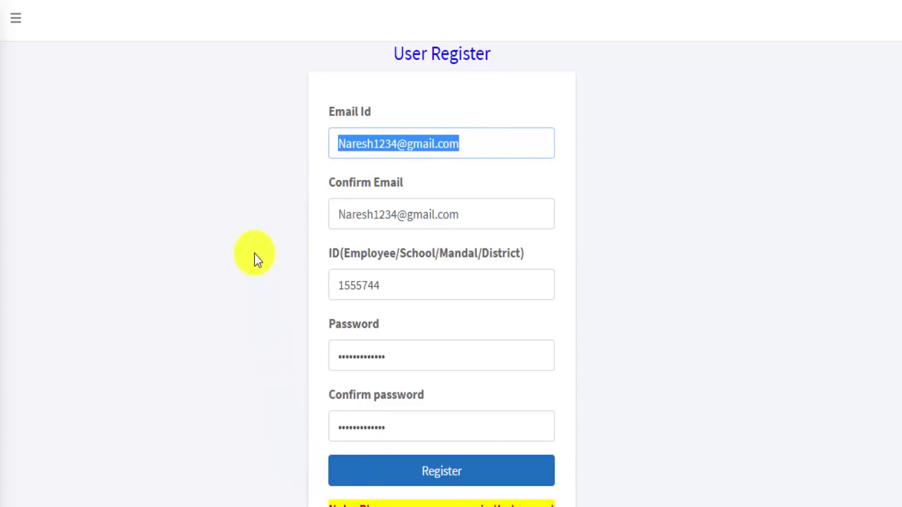
left_click(252, 207)
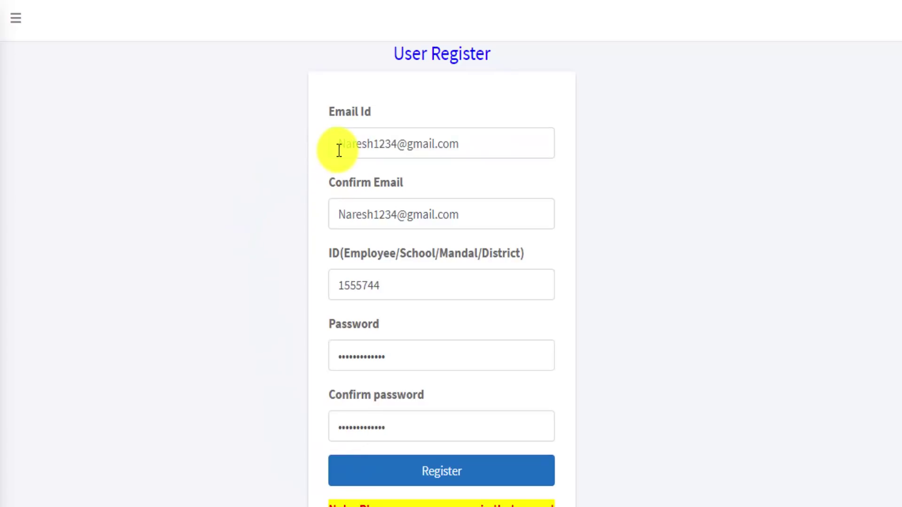
left_click_drag(339, 150, 467, 141)
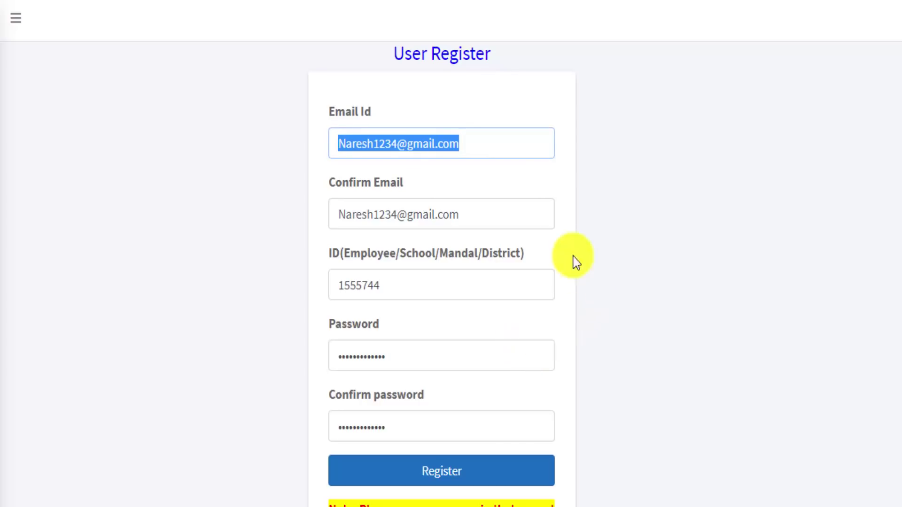
left_click(478, 145)
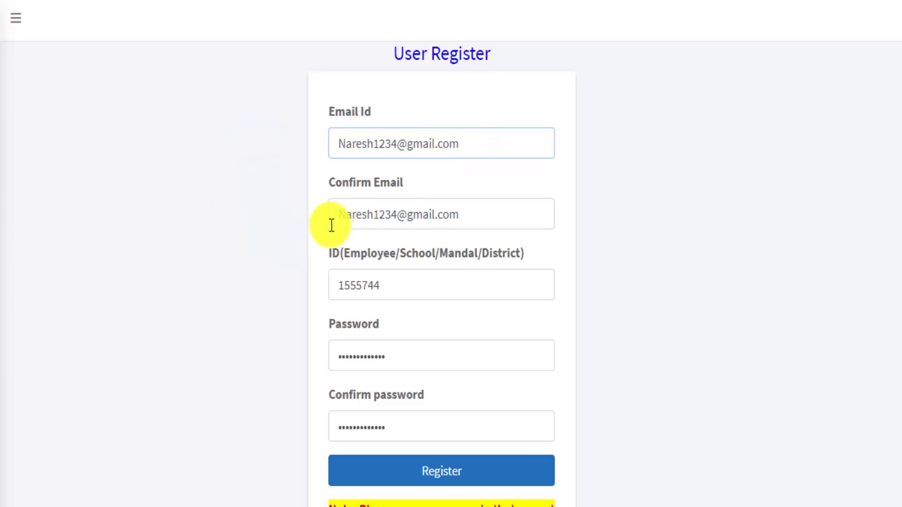
left_click_drag(338, 148, 465, 137)
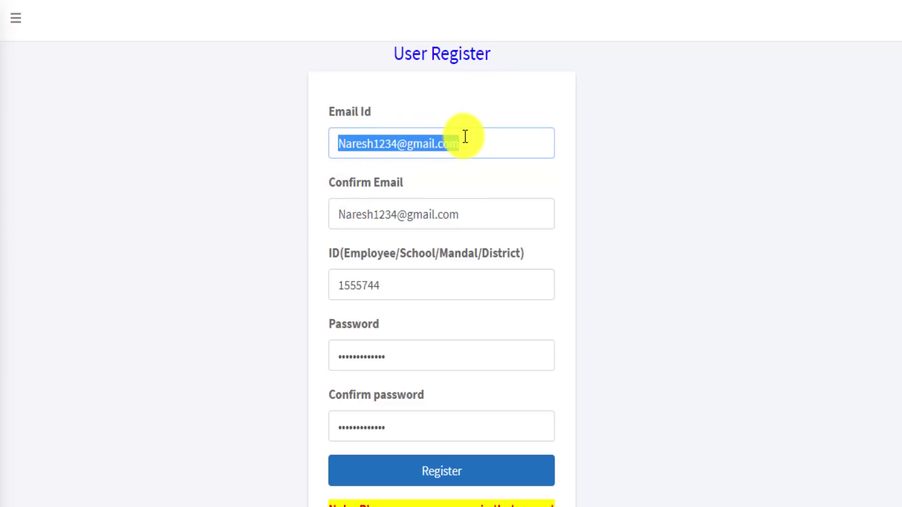
left_click(485, 153)
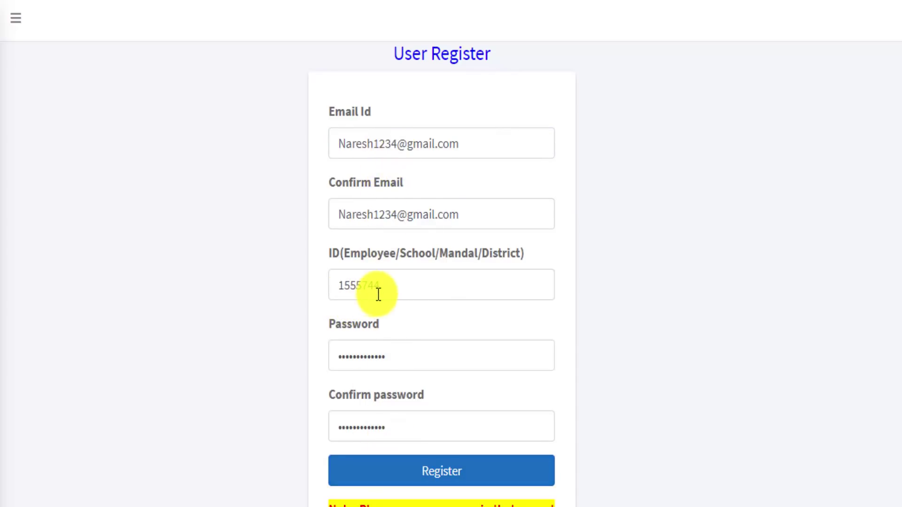
left_click(470, 469)
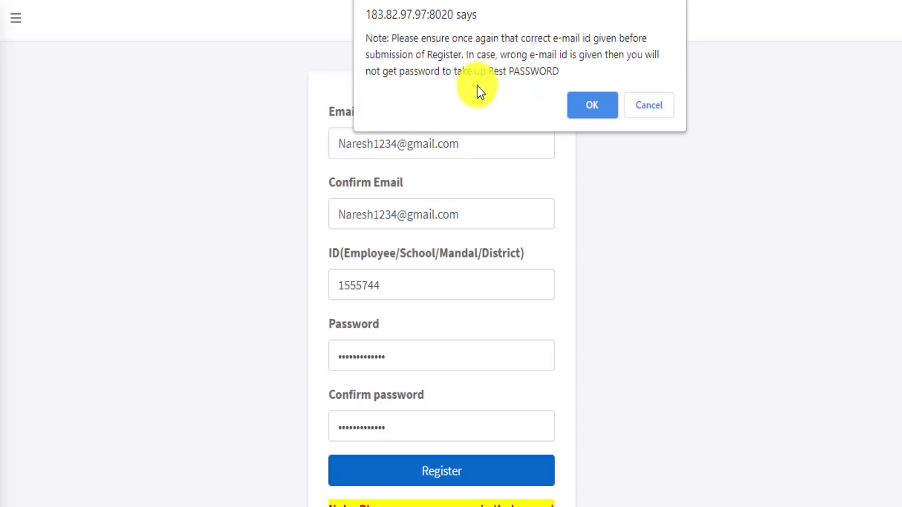
Click OK on the e-mail warning to complete registration and reach the Login page
left_click(593, 106)
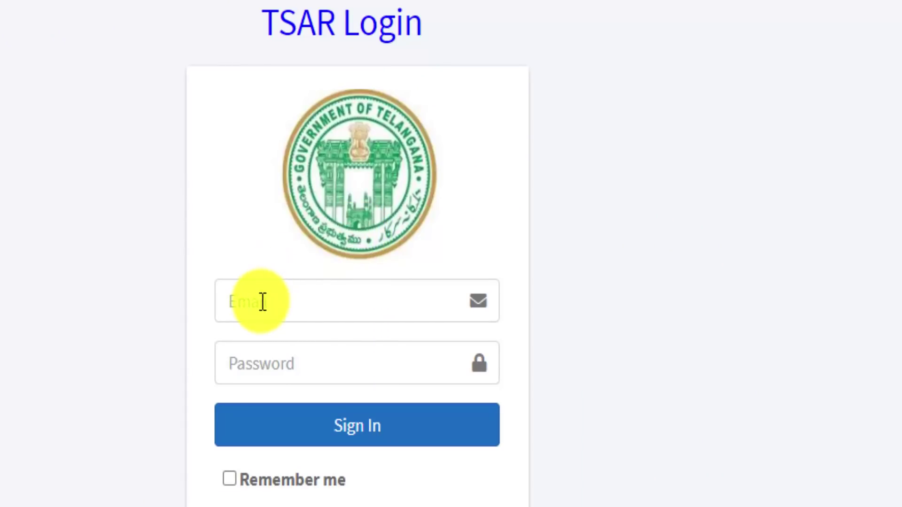
Sign in with the saved e-mail and password, with Remember me ticked
left_click(264, 308)
left_click(345, 382)
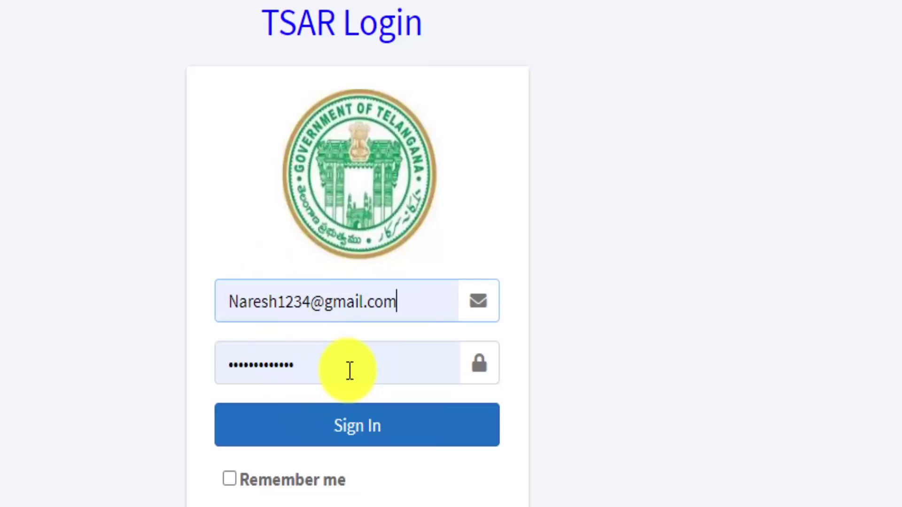
left_click(228, 480)
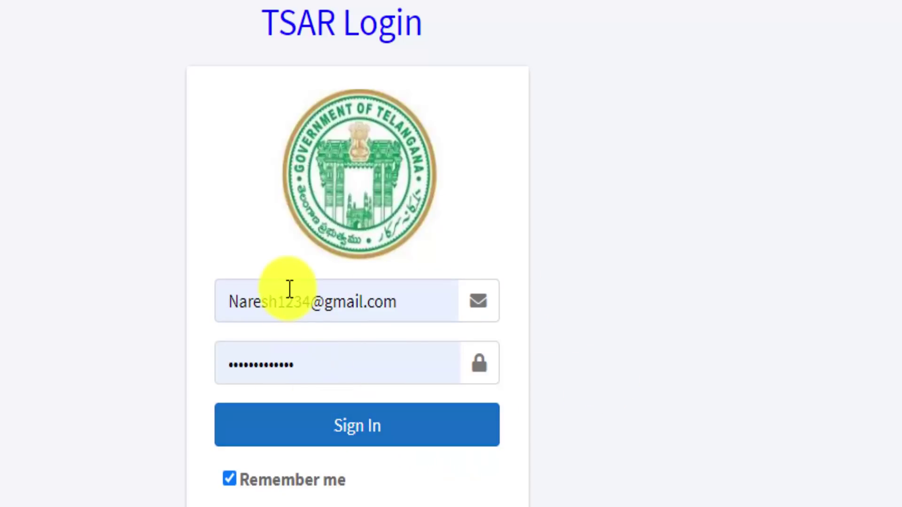
left_click(369, 437)
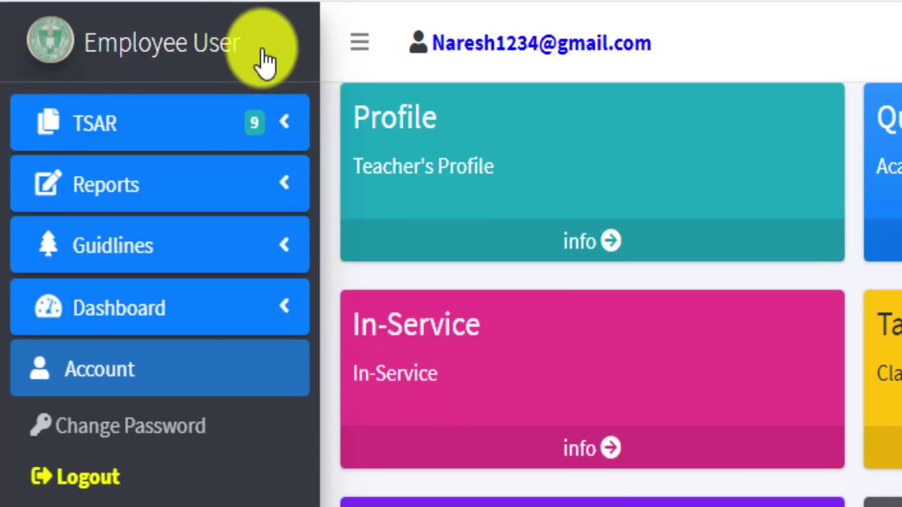
left_click_drag(264, 61, 24, 50)
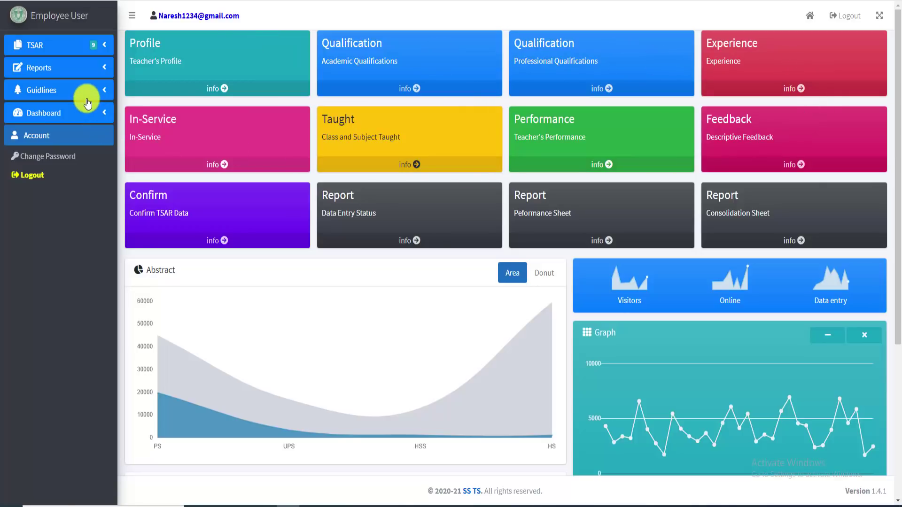
left_click(64, 47)
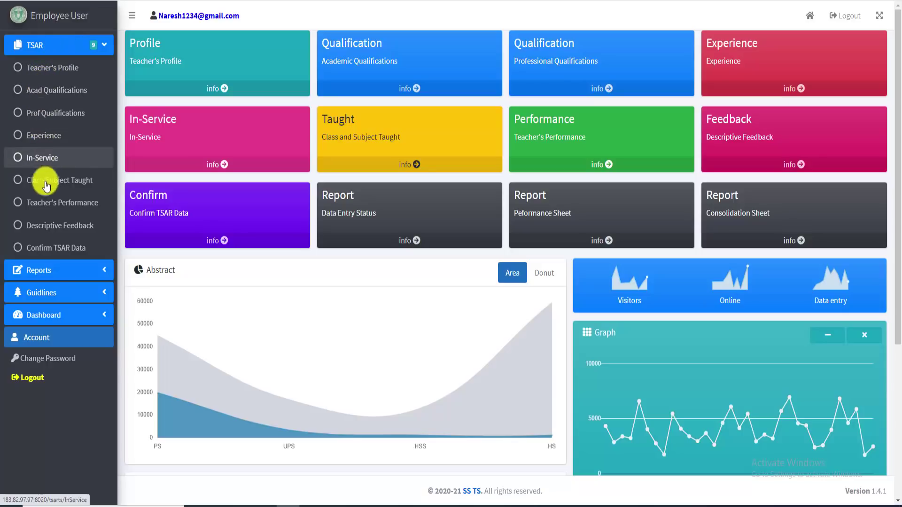
left_click(35, 294)
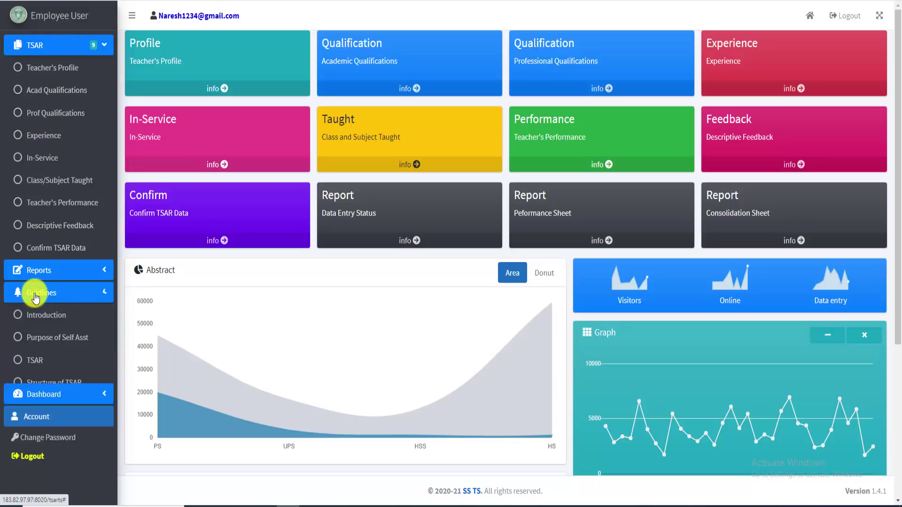
scroll(37, 403, "down", 3)
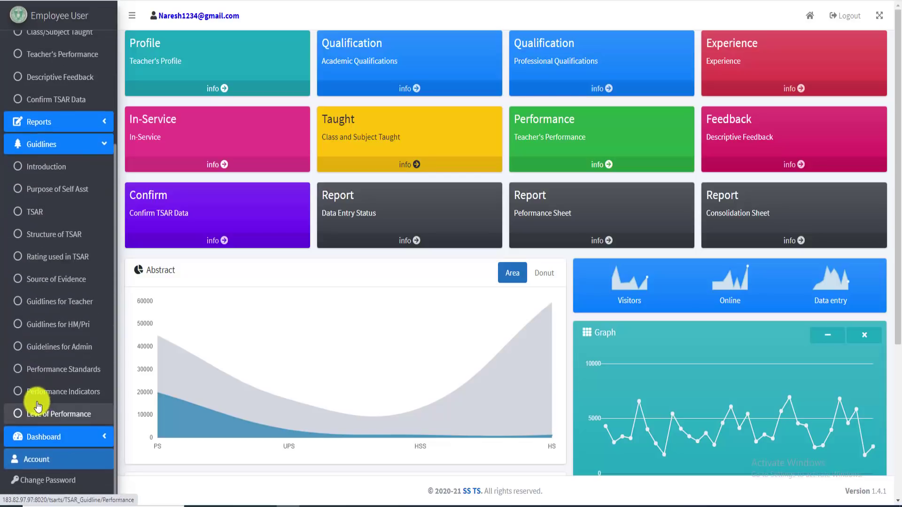
left_click(29, 143)
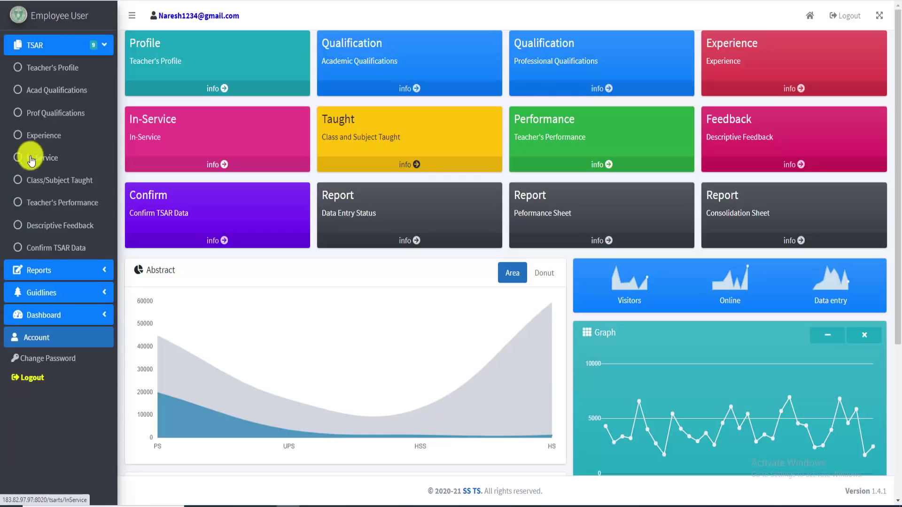
left_click(54, 271)
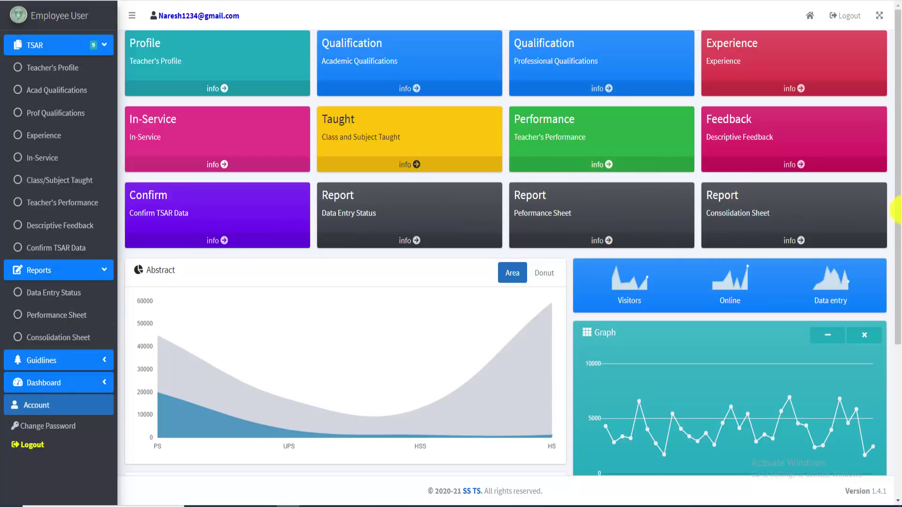
left_click(65, 275)
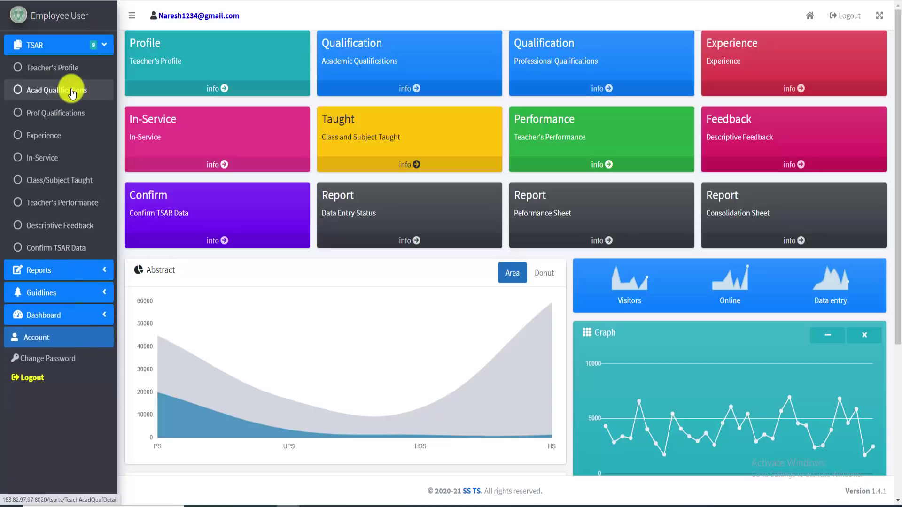
left_click(69, 47)
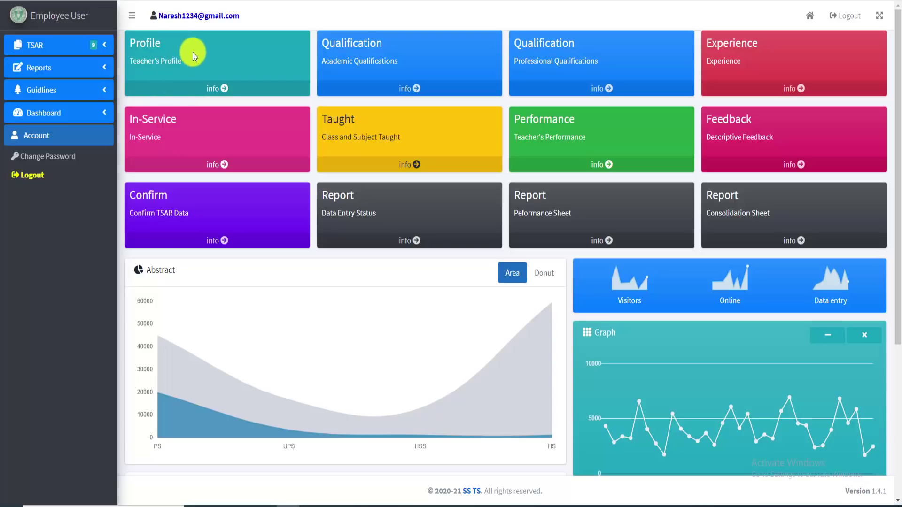
Save the teacher's profile with Update, then continue to Academic Qualifications
left_click(213, 90)
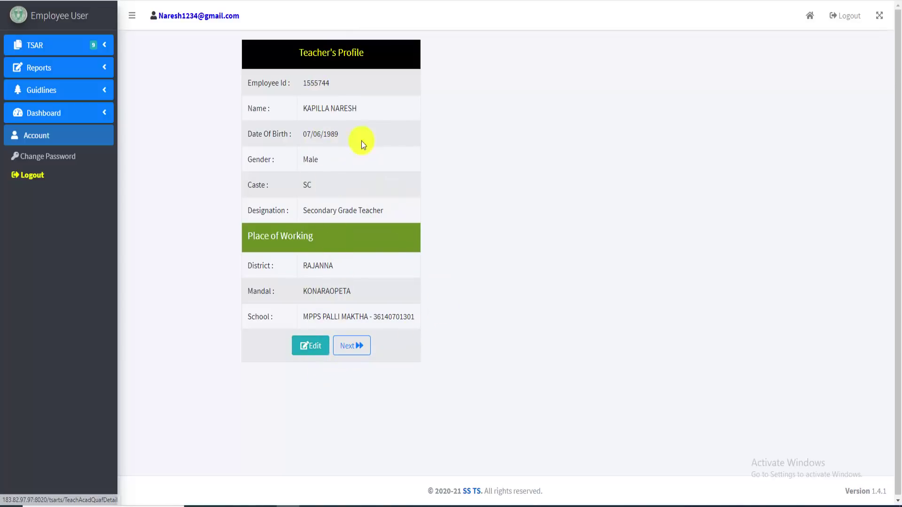
left_click(311, 349)
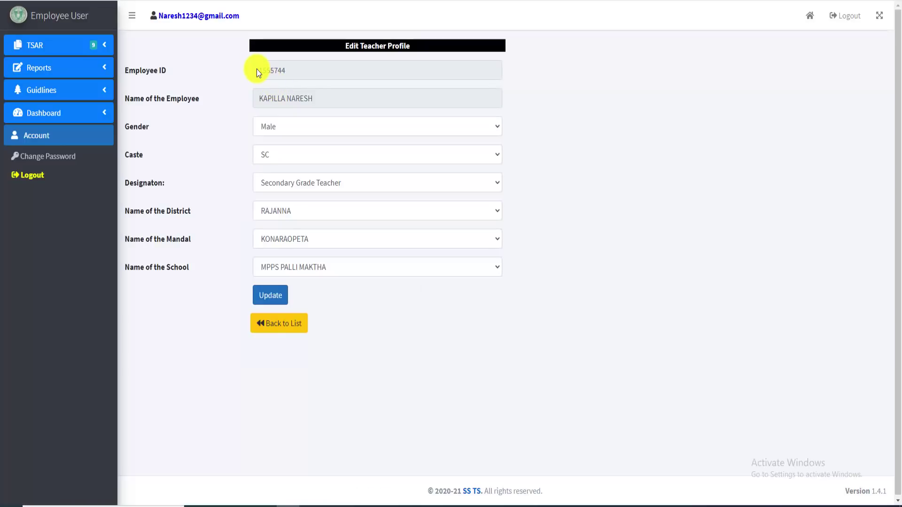
left_click_drag(257, 98, 323, 100)
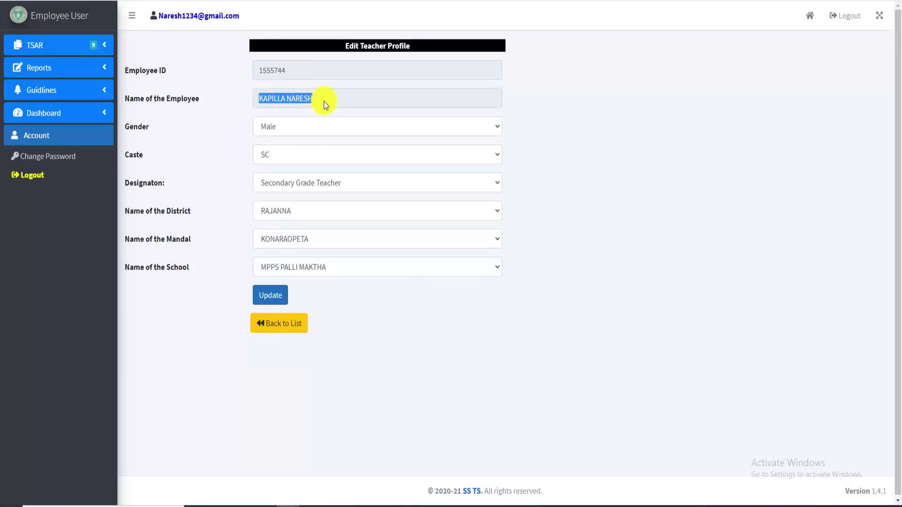
left_click(300, 98)
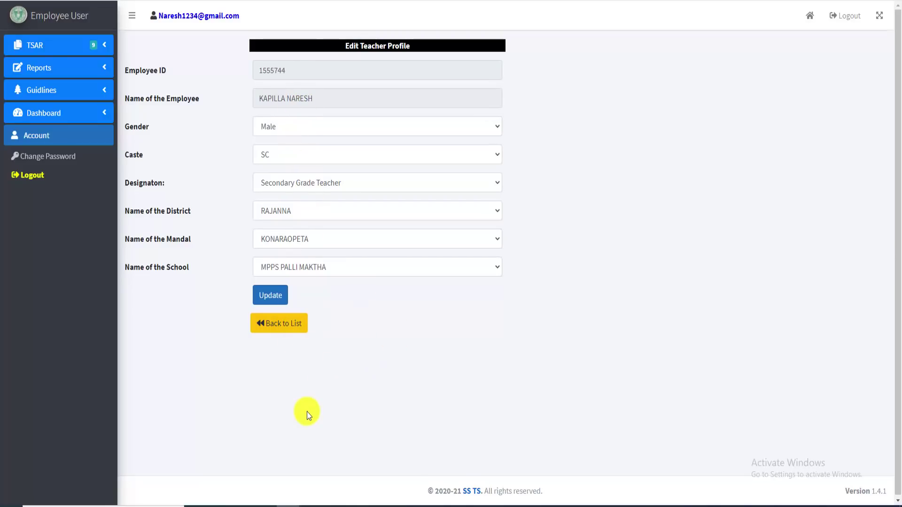
left_click(271, 297)
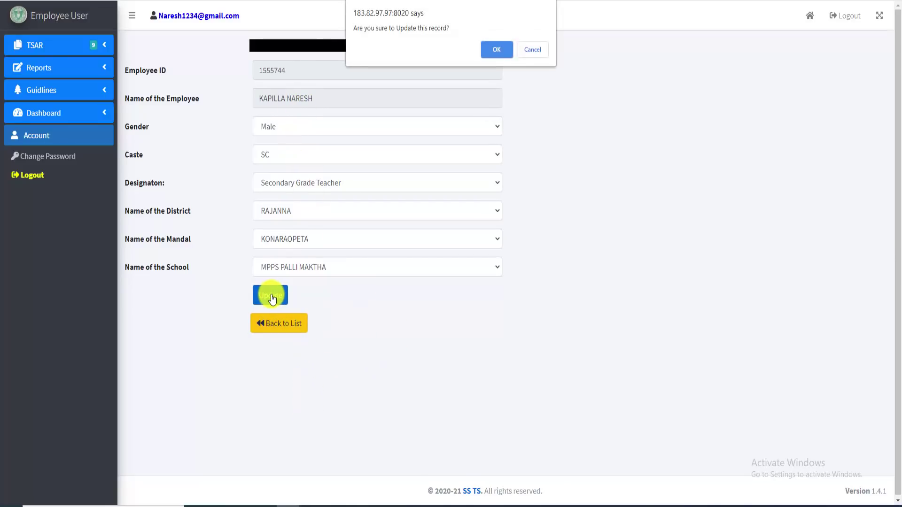
left_click(492, 46)
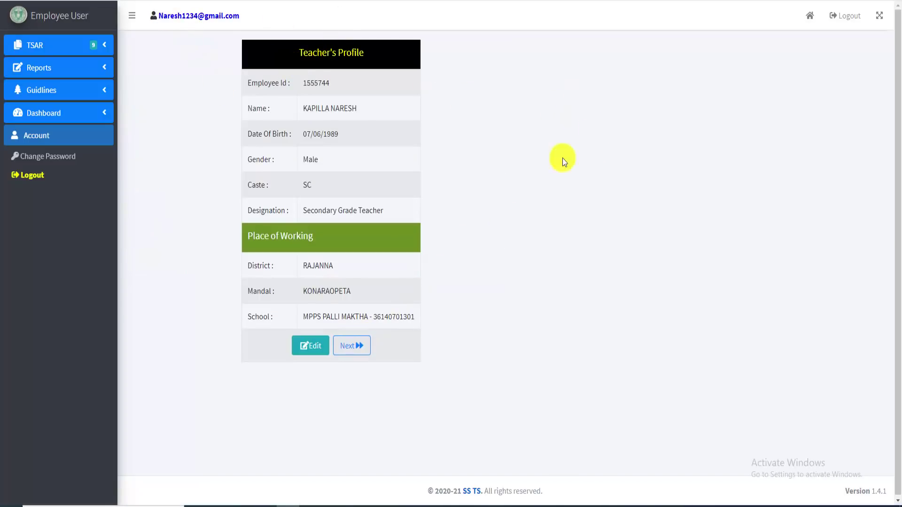
left_click(353, 352)
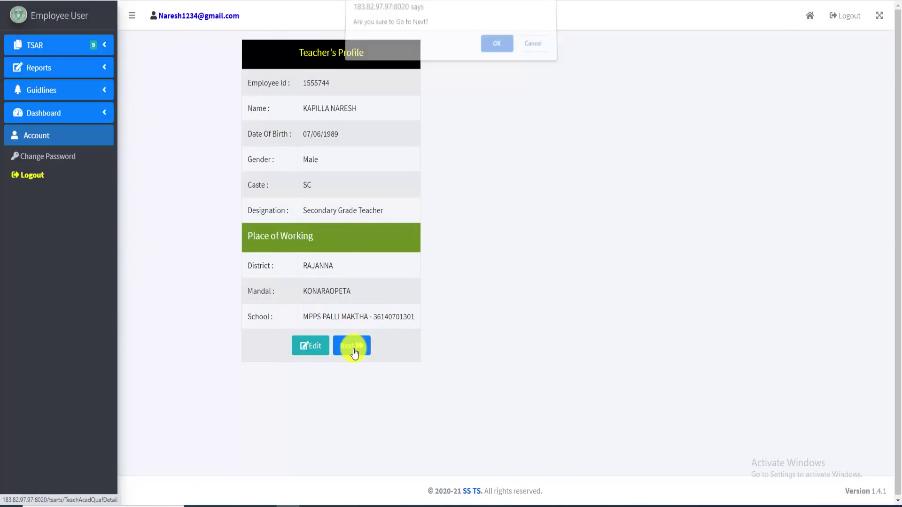
left_click(497, 49)
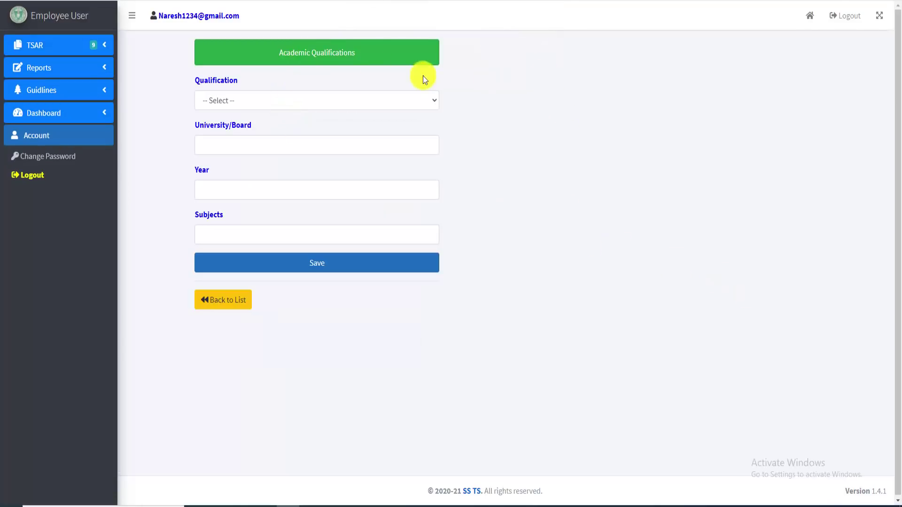
Set the qualification level to Secondary
left_click_drag(277, 55, 357, 61)
left_click(541, 85)
left_click(303, 100)
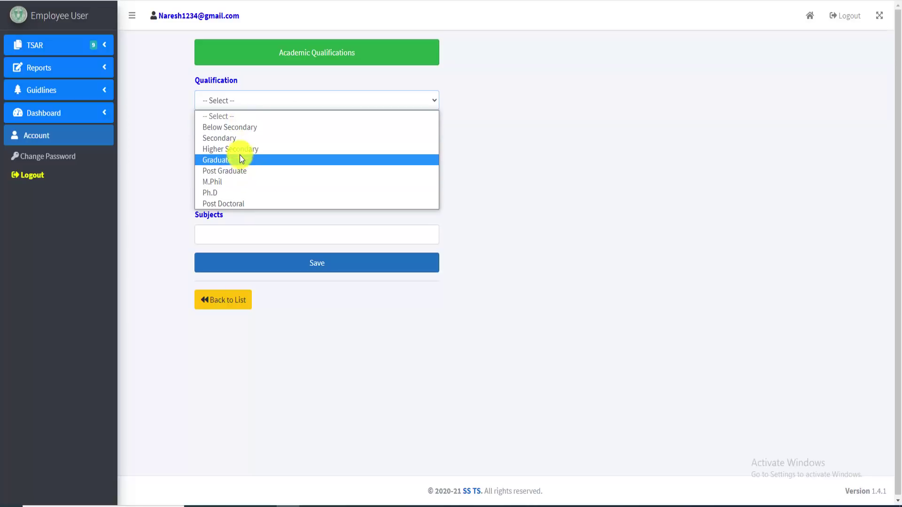
left_click(239, 138)
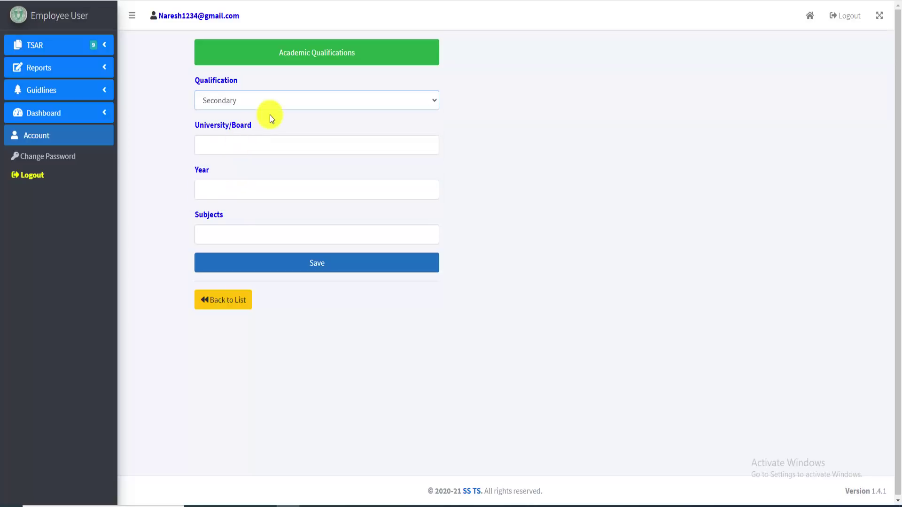
left_click(377, 97)
left_click(303, 98)
left_click(302, 98)
left_click(233, 138)
Enter board of ssc, year 2004 and the six-subject list, then save the record
left_click(260, 142)
left_click(243, 171)
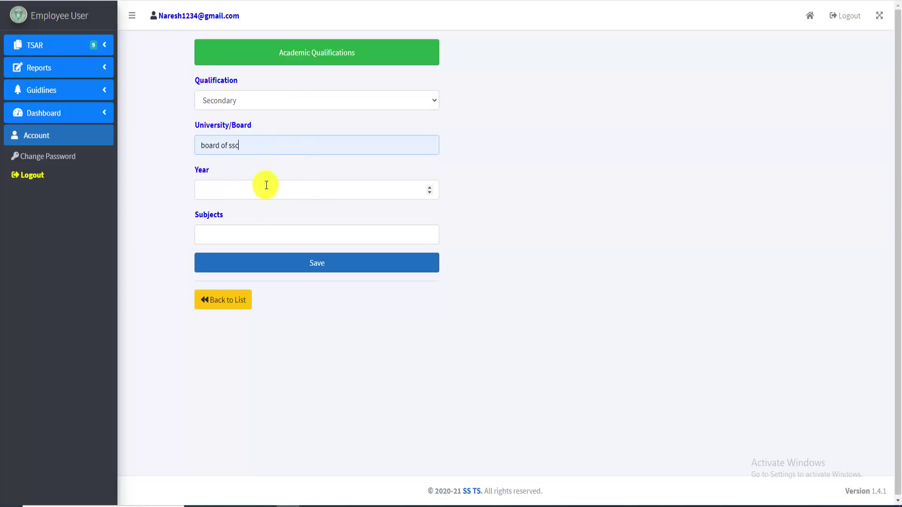
left_click(264, 190)
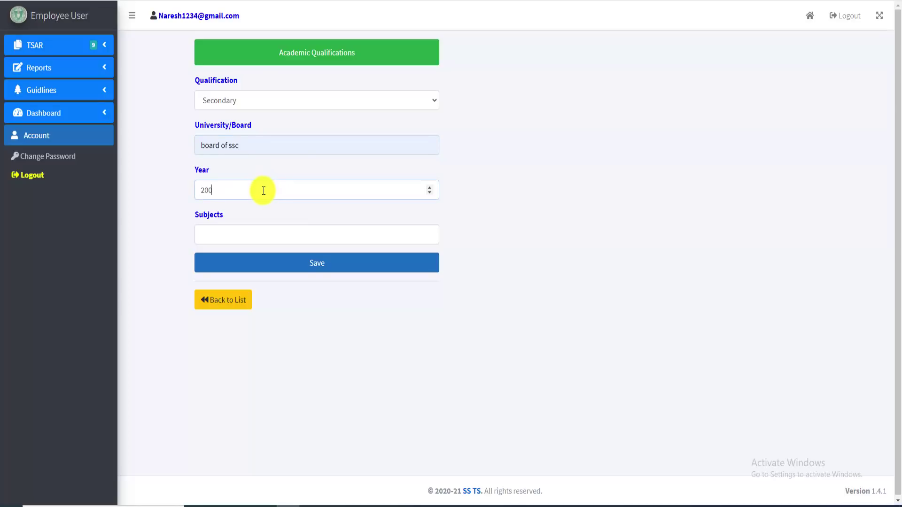
left_click(284, 236)
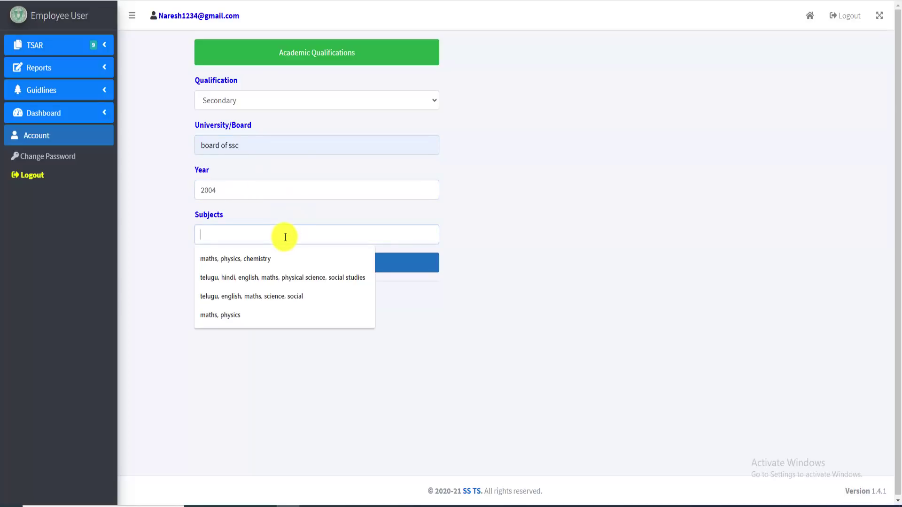
left_click(287, 278)
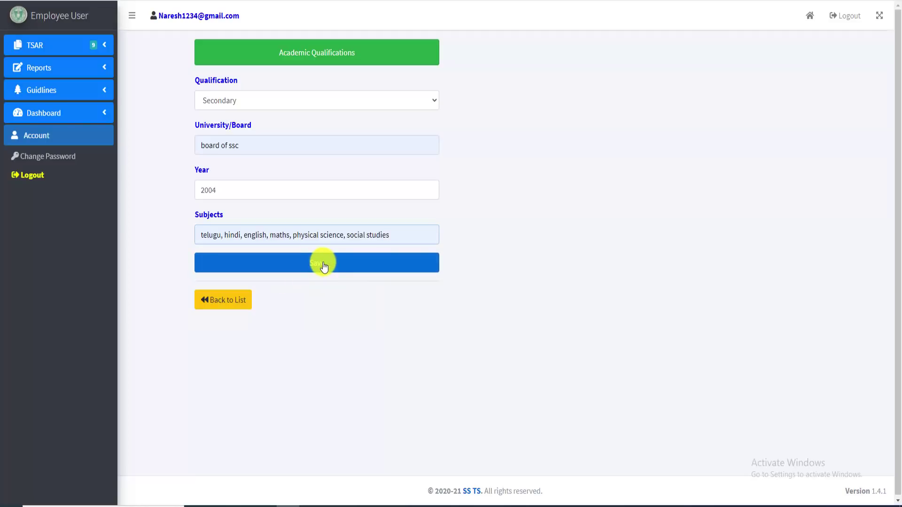
left_click(324, 265)
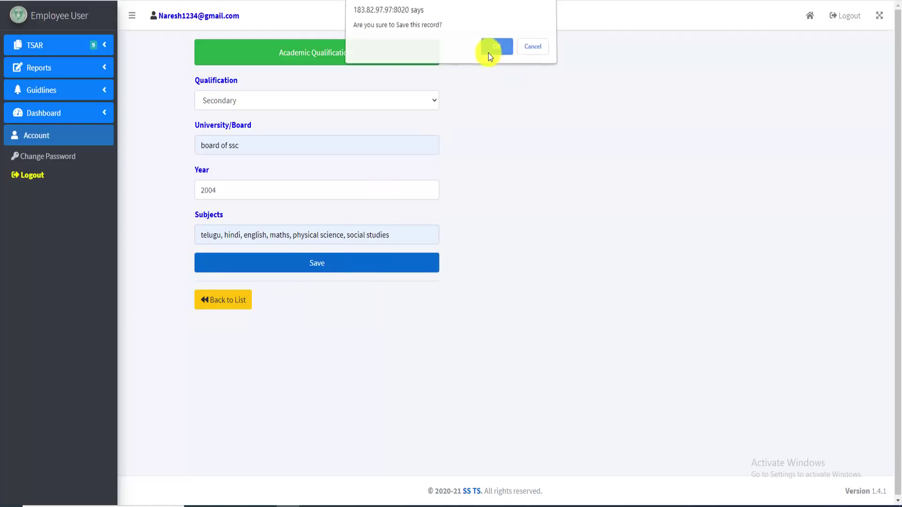
left_click(489, 52)
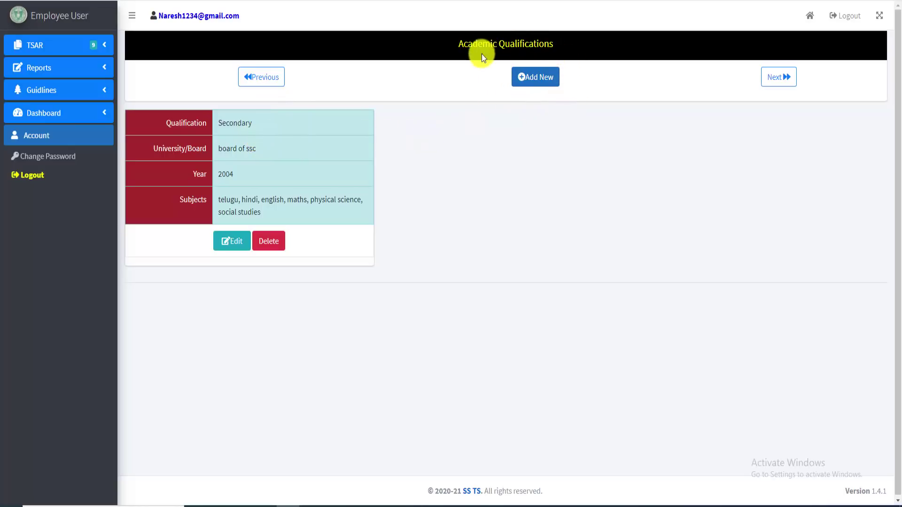
Add a Higher Secondary entry: board of intermediate education, 2006, maths, physics, chemistry, telugu, english
left_click(547, 76)
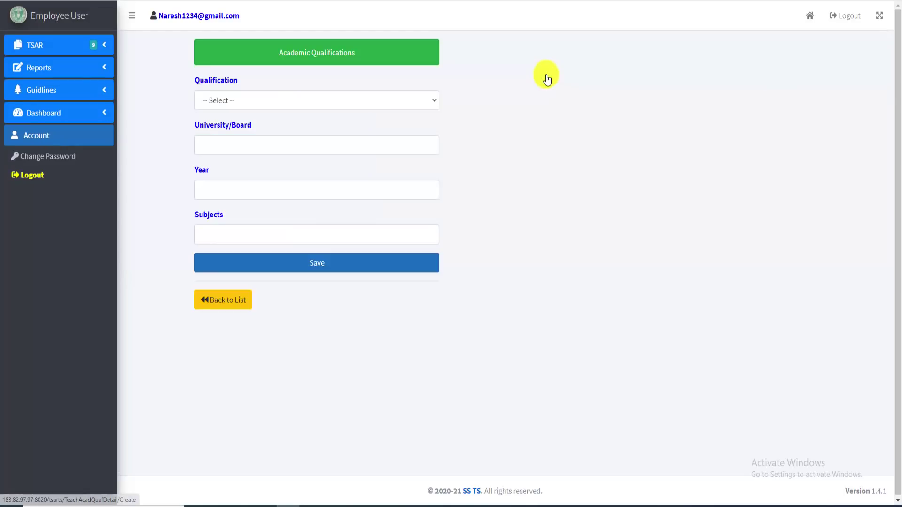
left_click(322, 99)
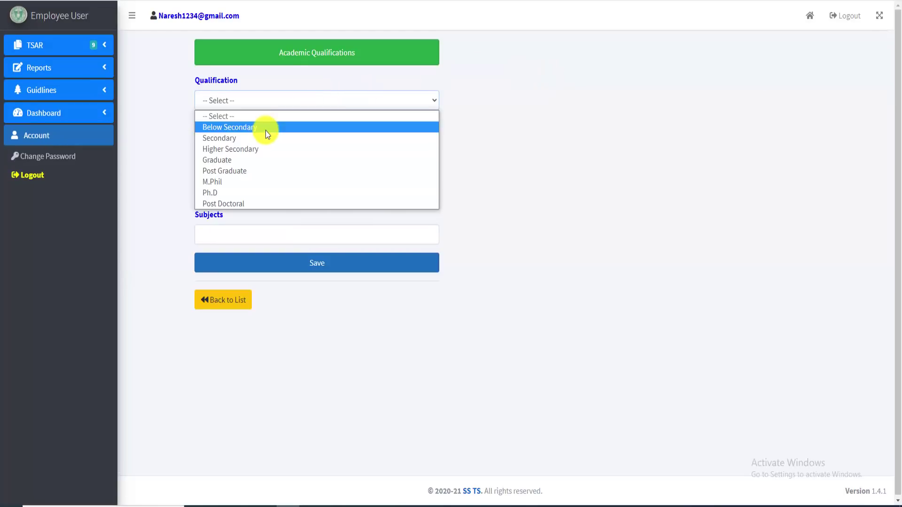
left_click(235, 149)
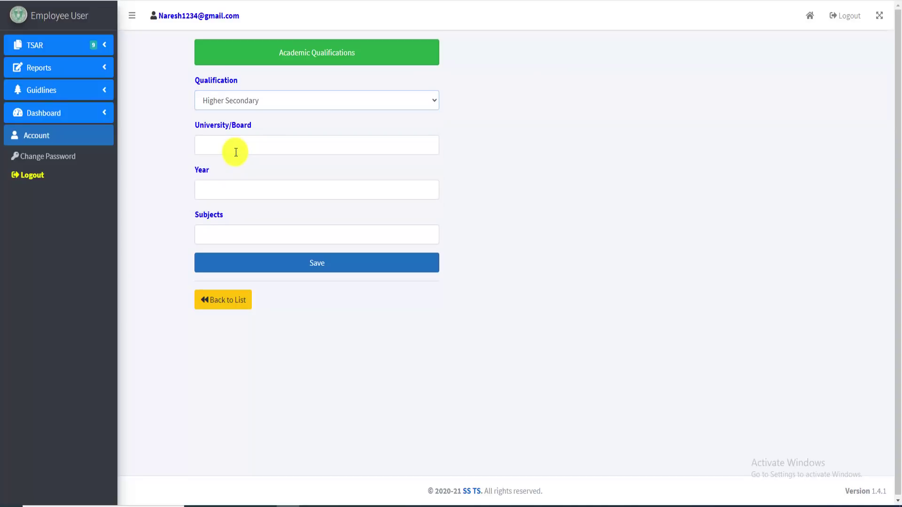
left_click(235, 152)
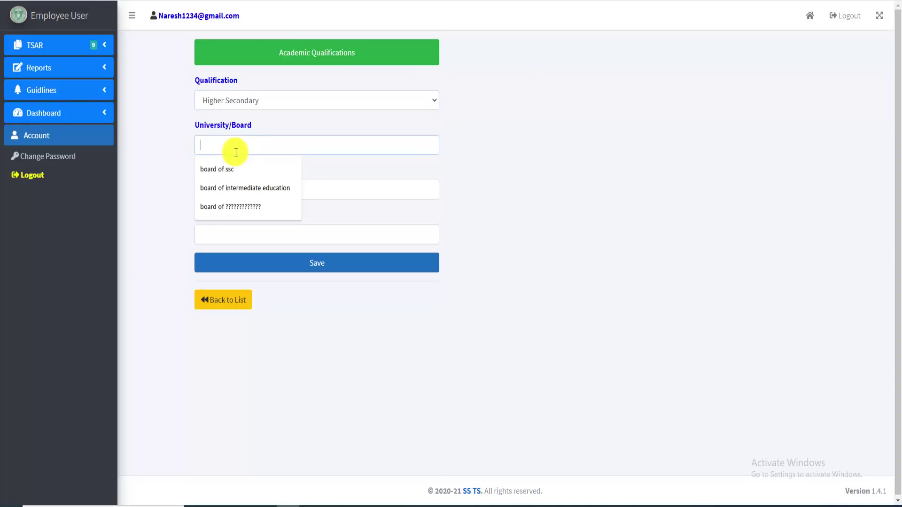
left_click(246, 189)
left_click(229, 191)
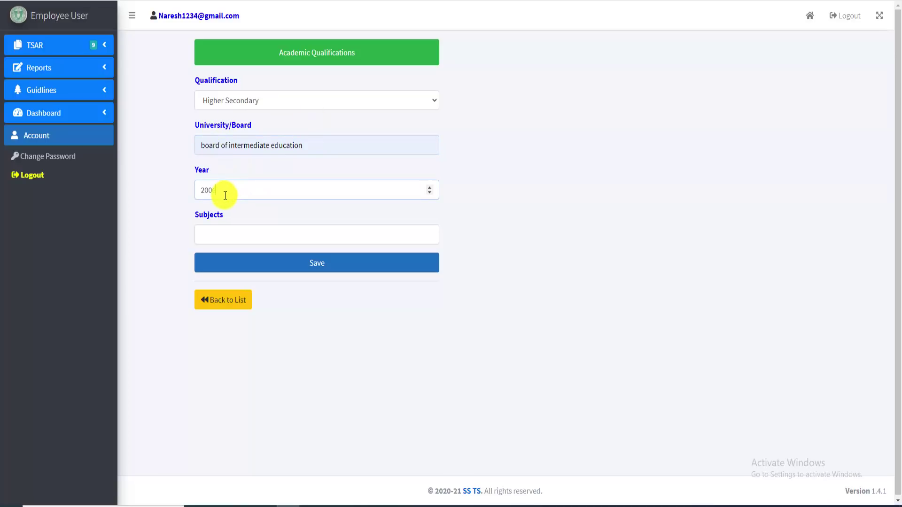
left_click(240, 236)
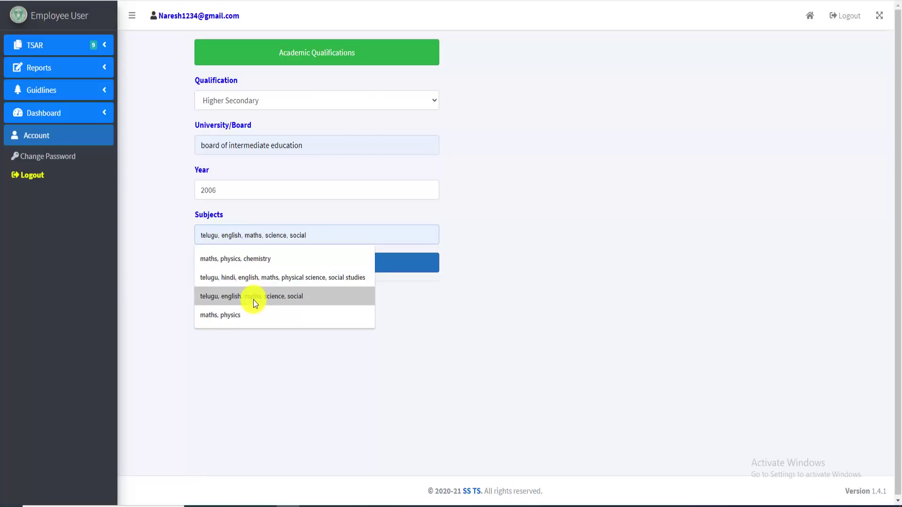
left_click(255, 258)
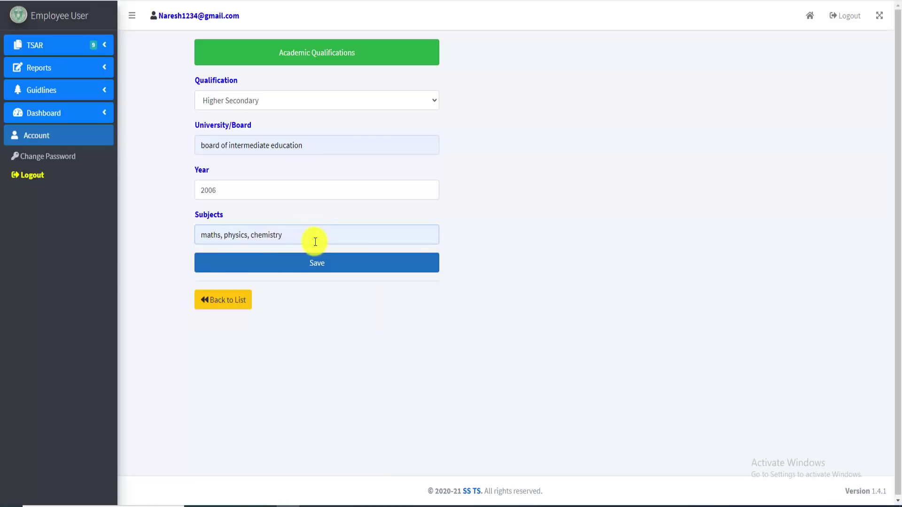
type(", telugu, english")
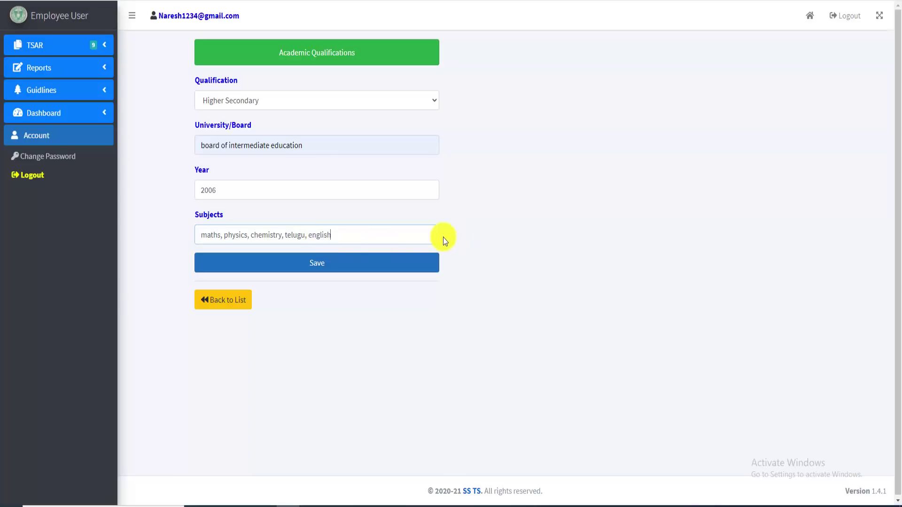
left_click(306, 265)
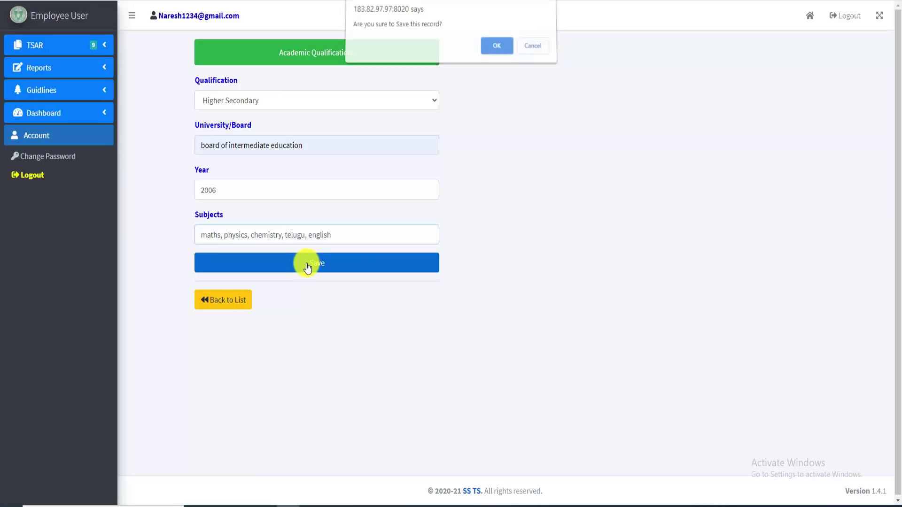
left_click(496, 51)
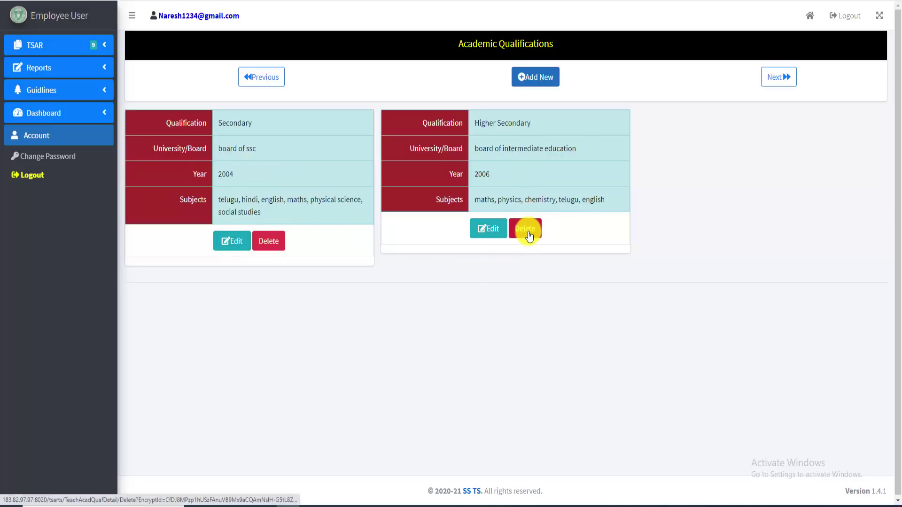
Start a new Post Graduate qualification entry with the board filled from a saved suggestion
left_click(537, 81)
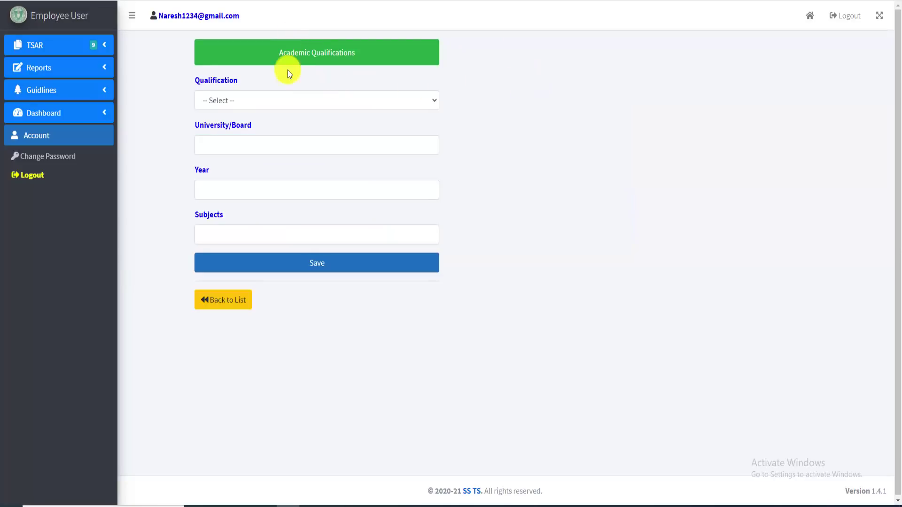
left_click(294, 105)
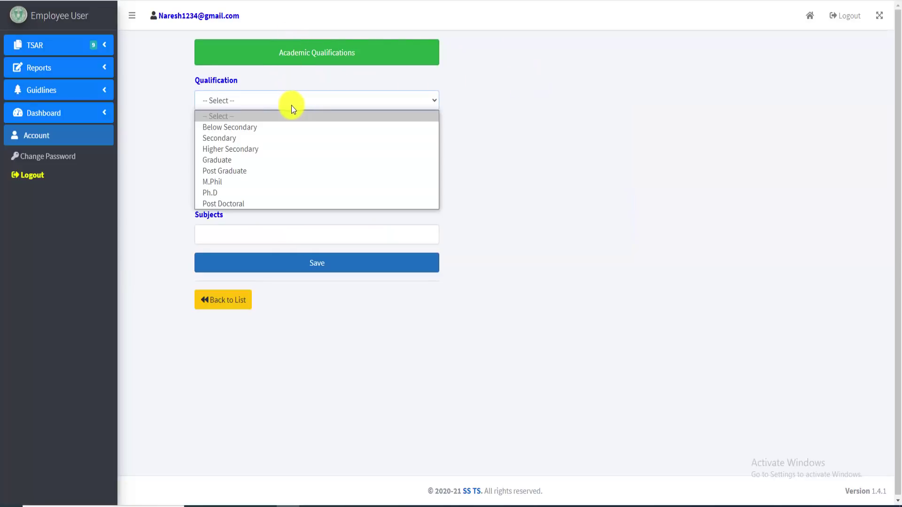
left_click(256, 170)
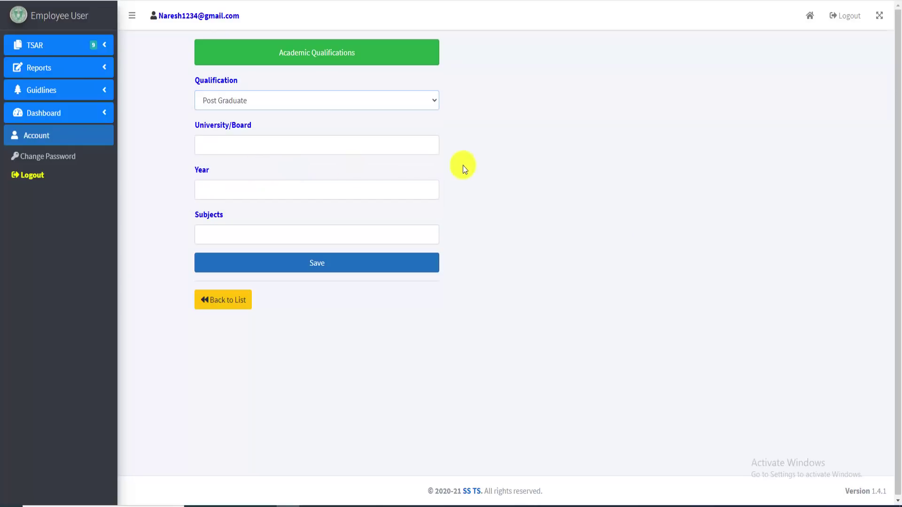
left_click(230, 148)
left_click(232, 206)
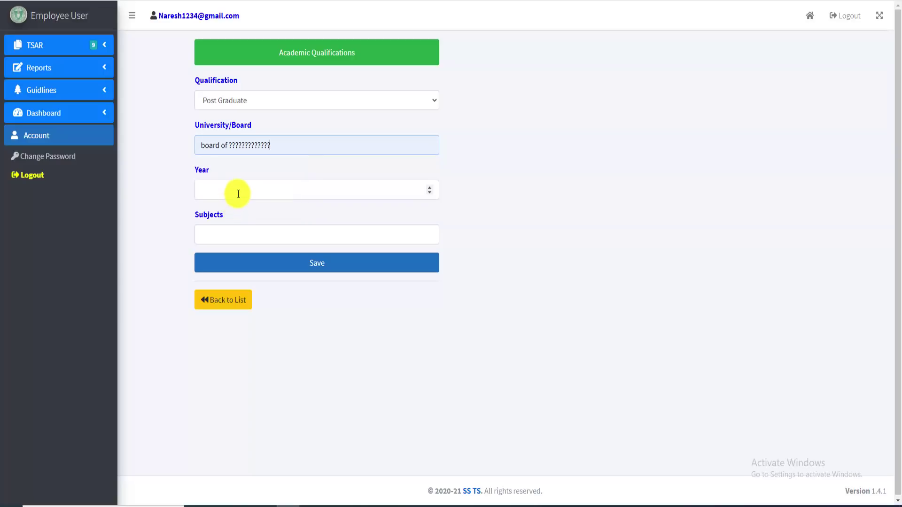
left_click(239, 194)
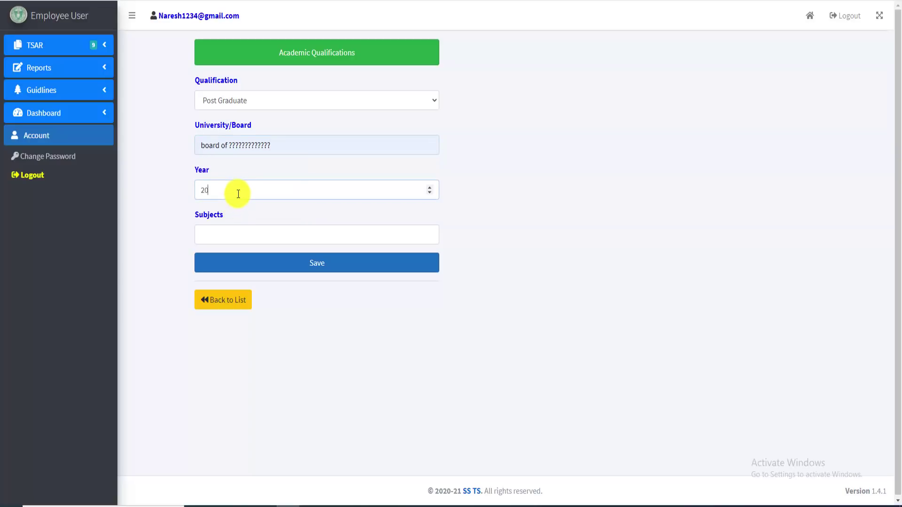
Trim the subjects to 'maths,' and save the 2013 Post Graduate entry
left_click(275, 231)
left_click(230, 313)
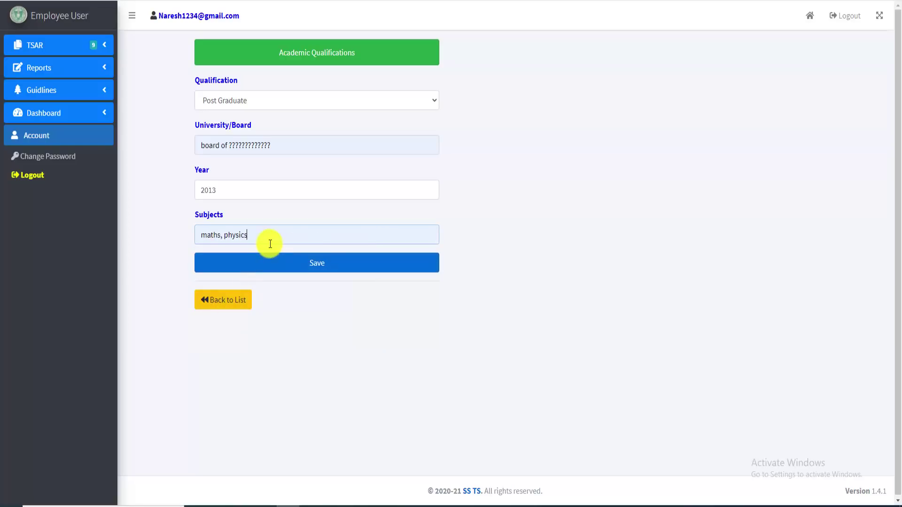
key("BackSpace")
key("BackSpace")
key("BackSpace")
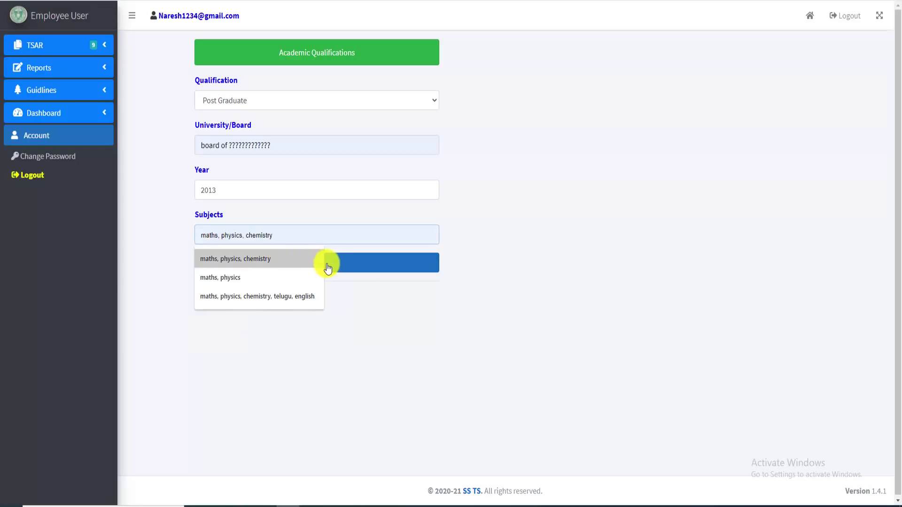
key("BackSpace")
key("BackSpace")
left_click(333, 271)
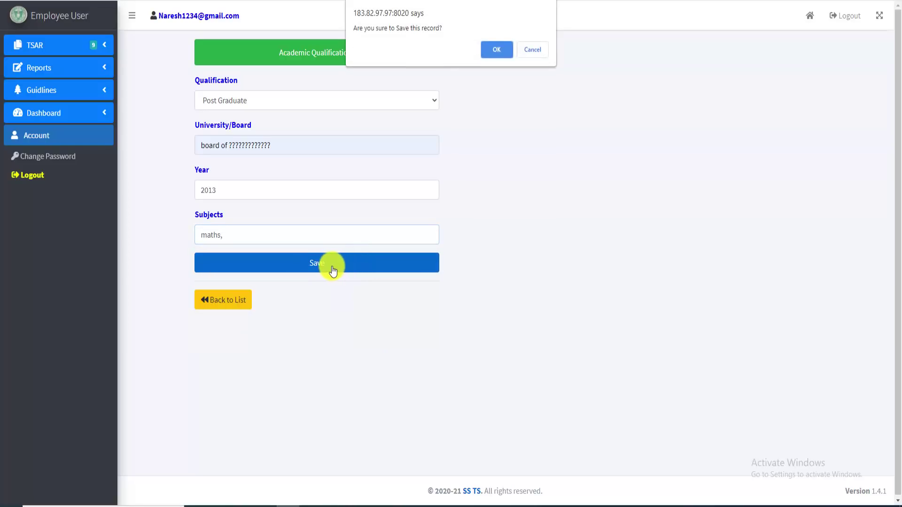
left_click(497, 44)
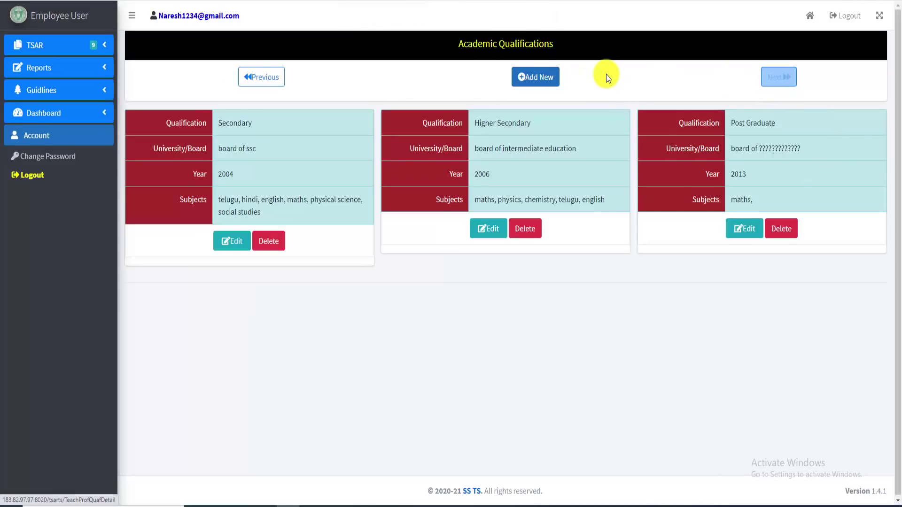
Start a Graduate qualification entry with the saved board and year 2009
left_click(538, 77)
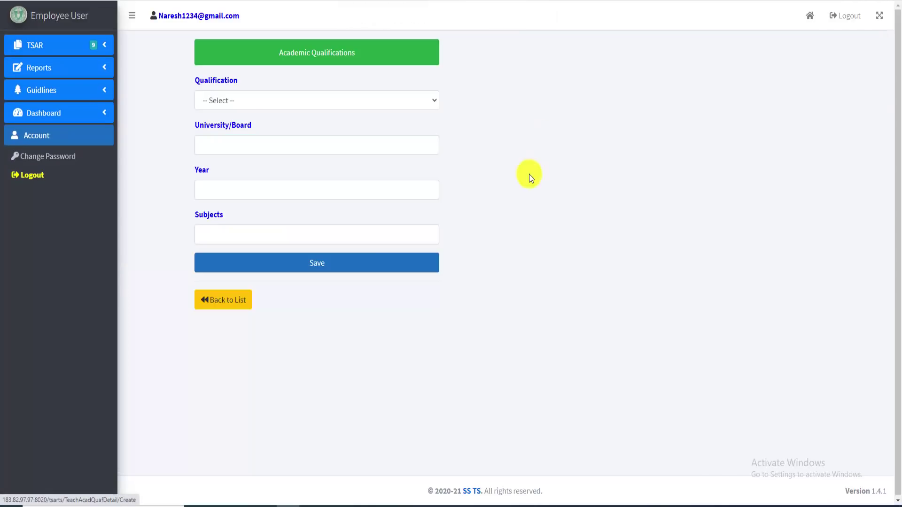
left_click(294, 103)
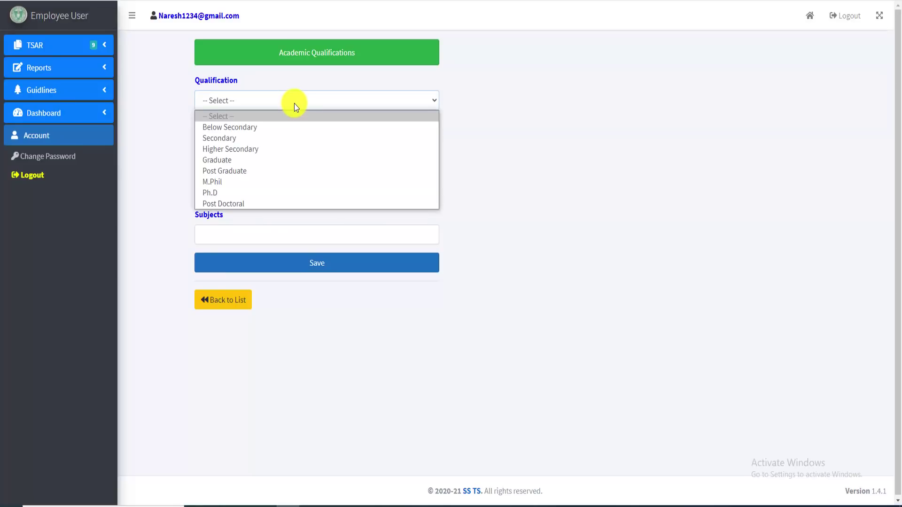
left_click(243, 160)
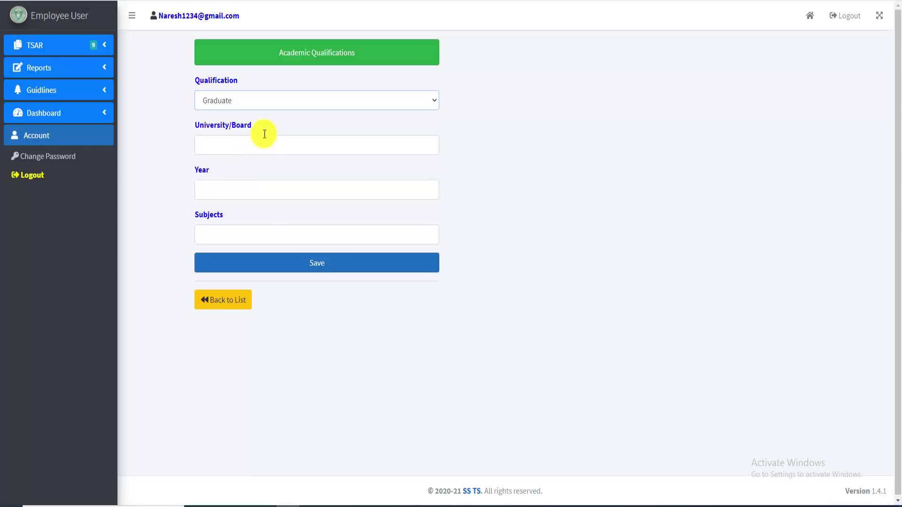
left_click(248, 147)
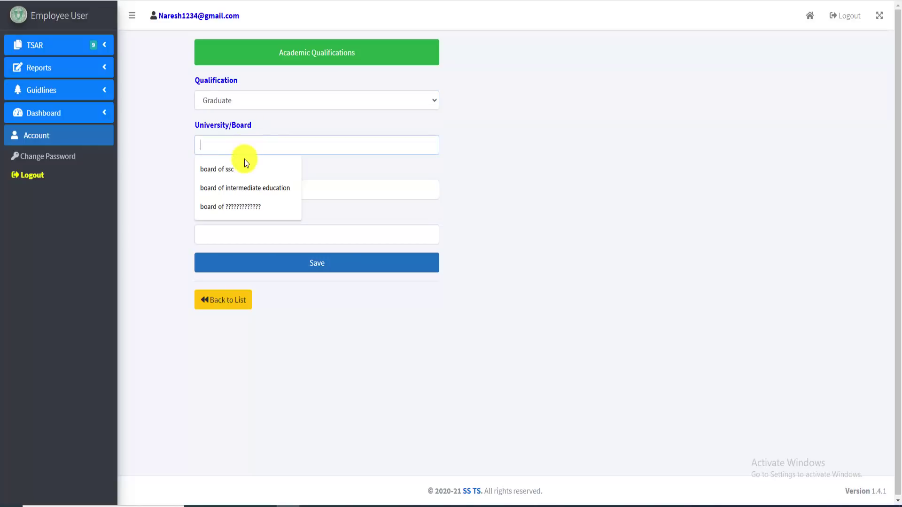
left_click(239, 204)
left_click(249, 189)
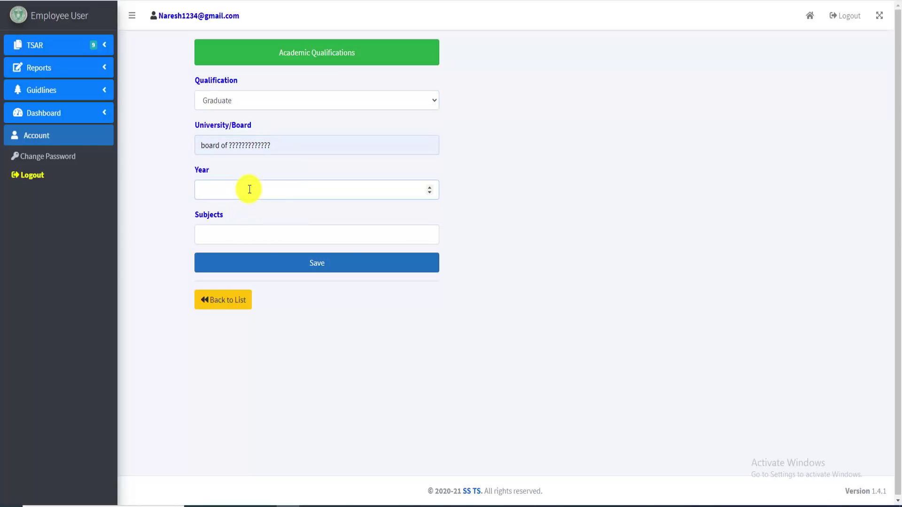
type("2009")
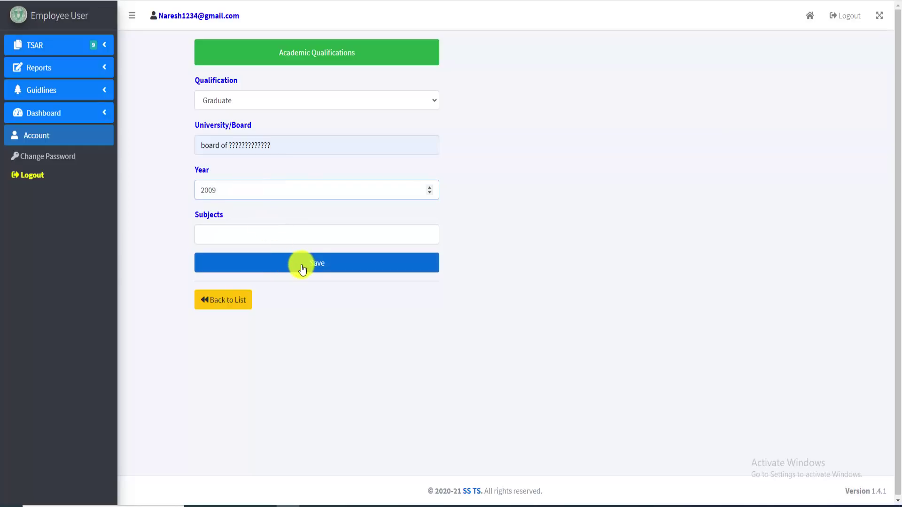
Set subjects to maths, physics, chemistry and save the Graduate entry
left_click(317, 236)
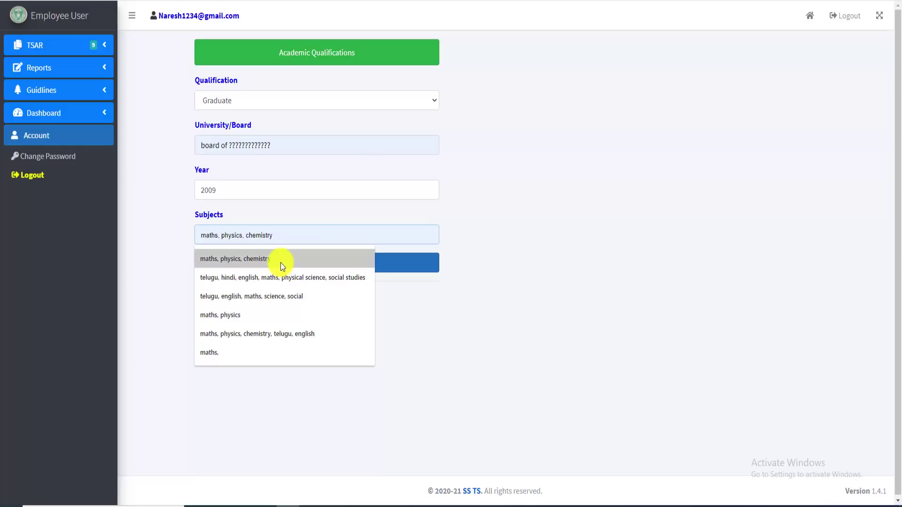
left_click(280, 262)
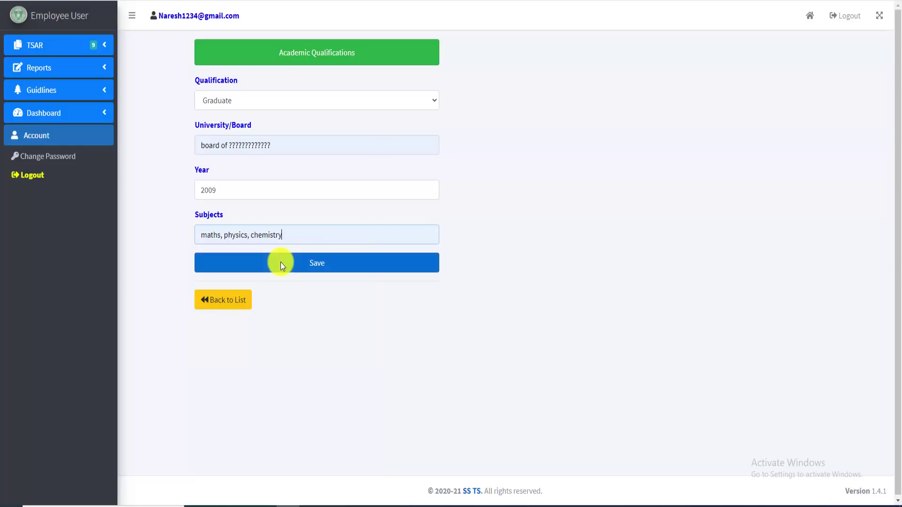
left_click(329, 265)
left_click(491, 50)
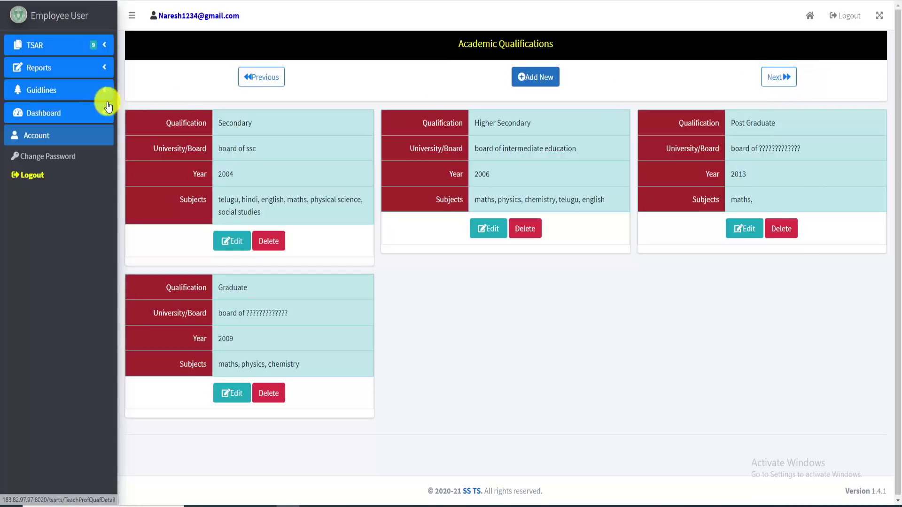
Return to the Home dashboard through the sidebar's Dashboard menu
left_click(54, 116)
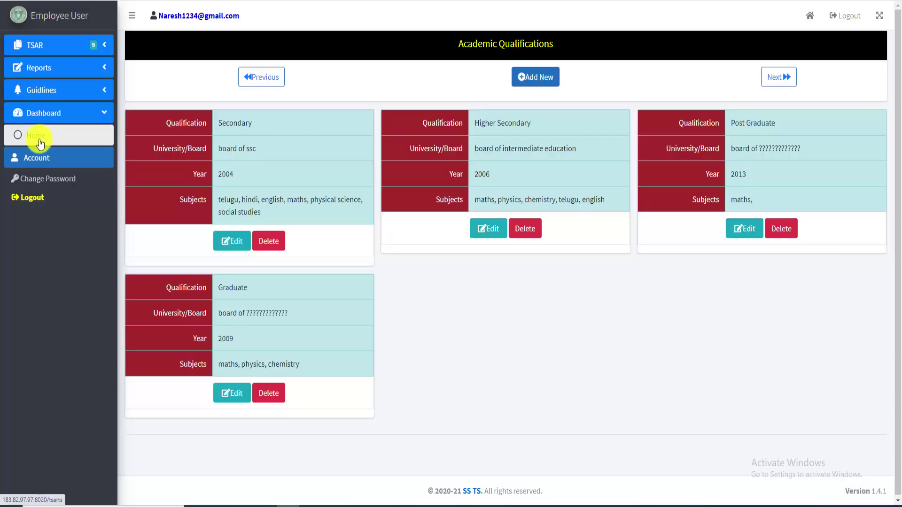
left_click(41, 144)
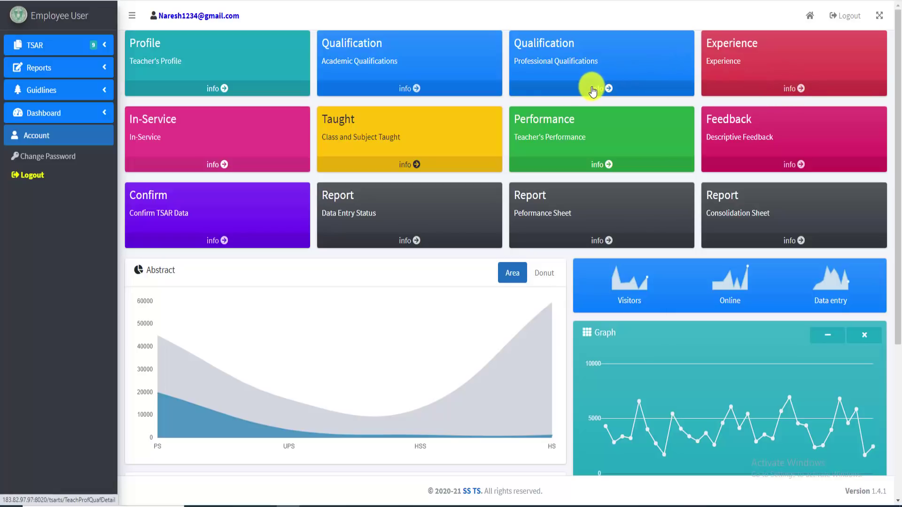
Start a Diploma/certificate in BTT (>= 2 years) entry with board of ssc, year 2010
left_click(610, 89)
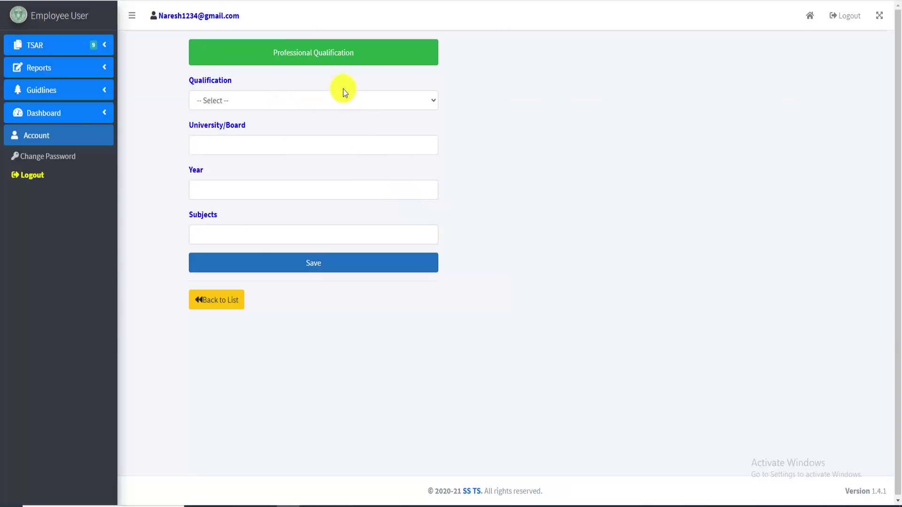
left_click(317, 100)
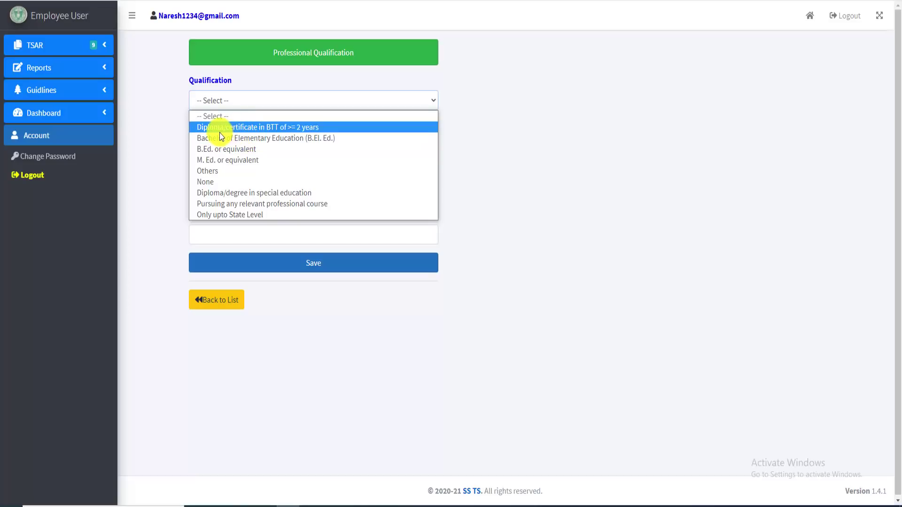
left_click(267, 127)
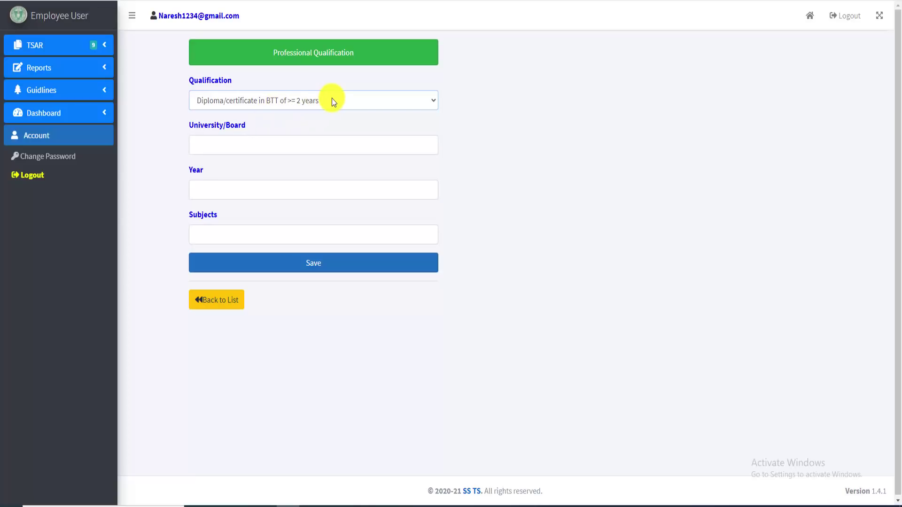
left_click(264, 149)
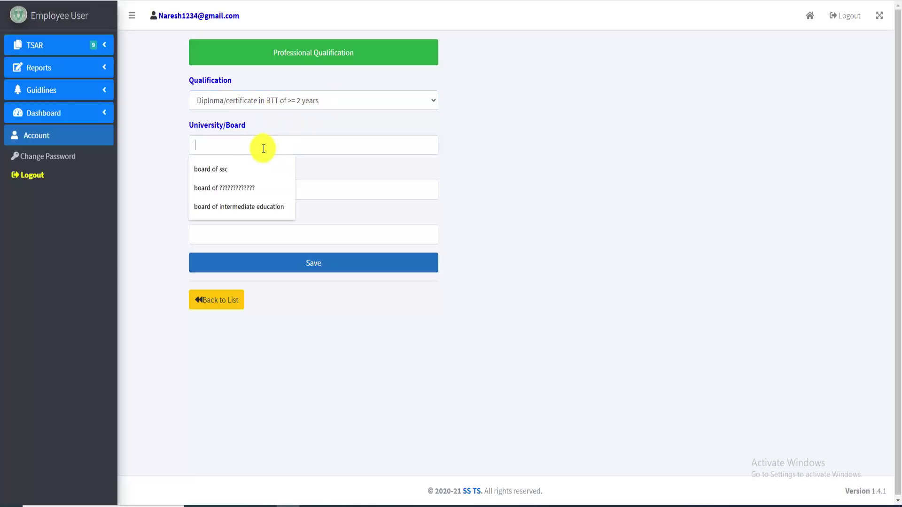
left_click(253, 170)
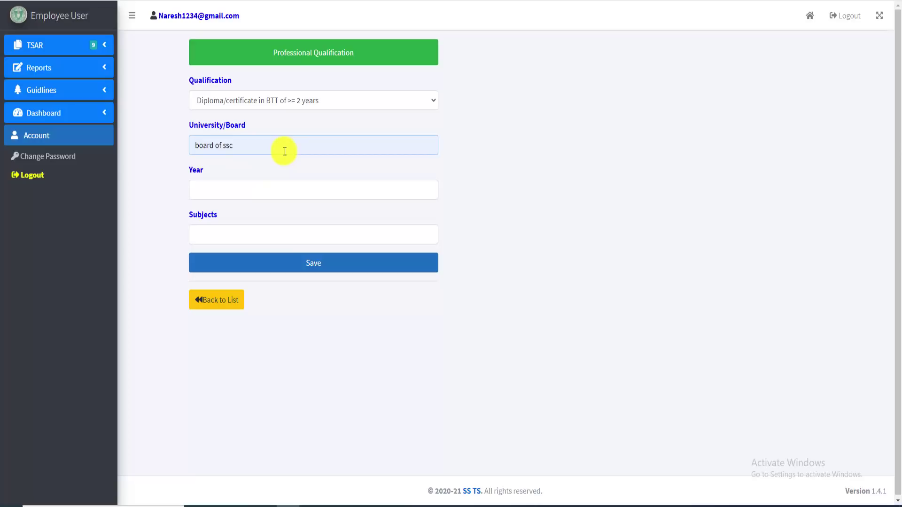
left_click(254, 194)
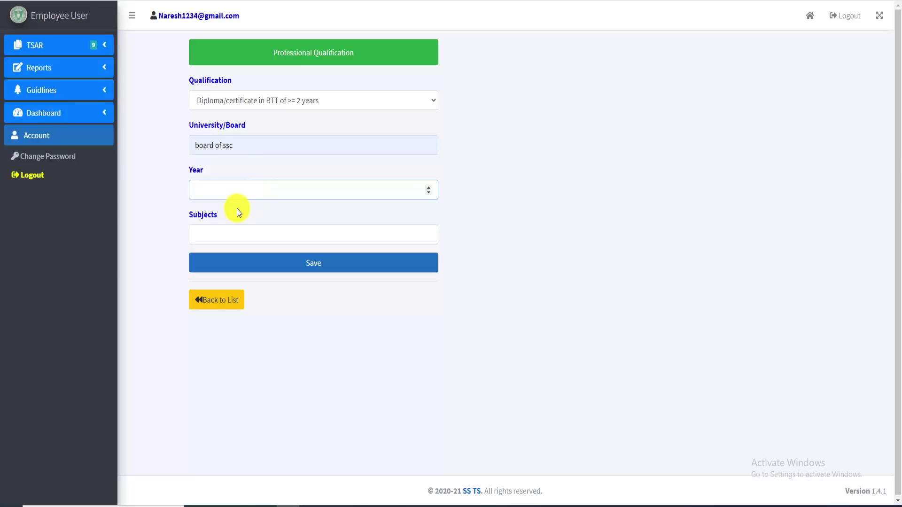
type("2010")
Set subjects to telugu, english, maths, science, social and save the diploma entry
left_click(236, 237)
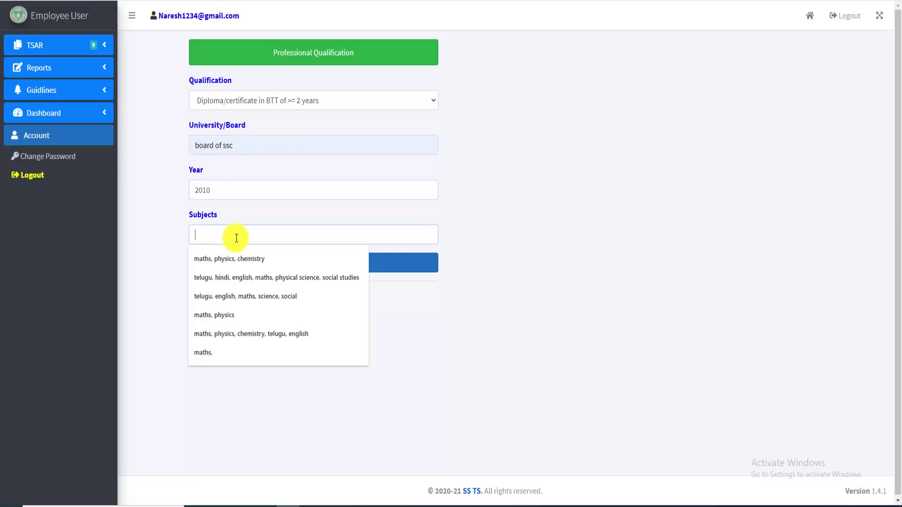
left_click(249, 296)
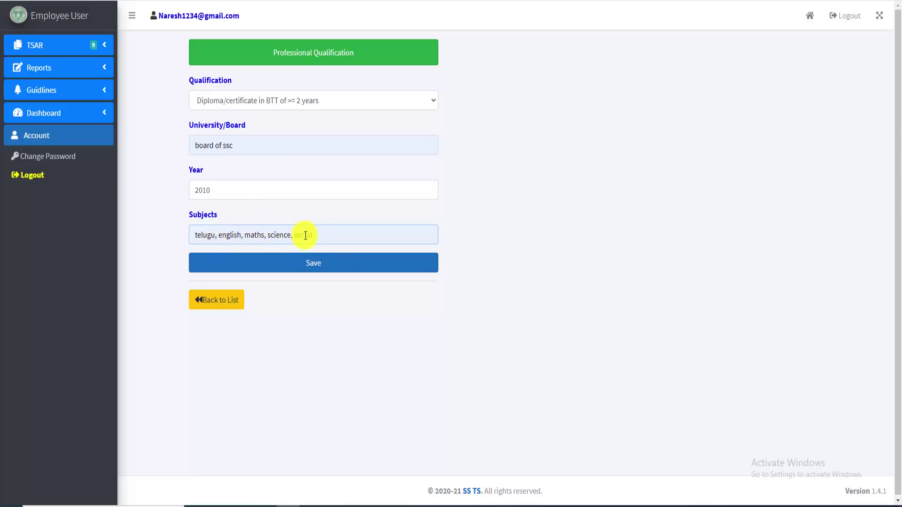
left_click(324, 271)
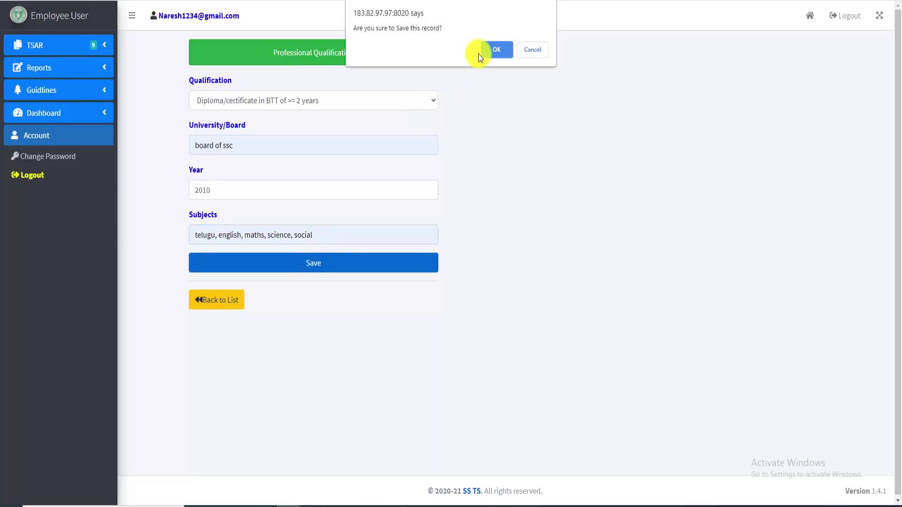
left_click(497, 49)
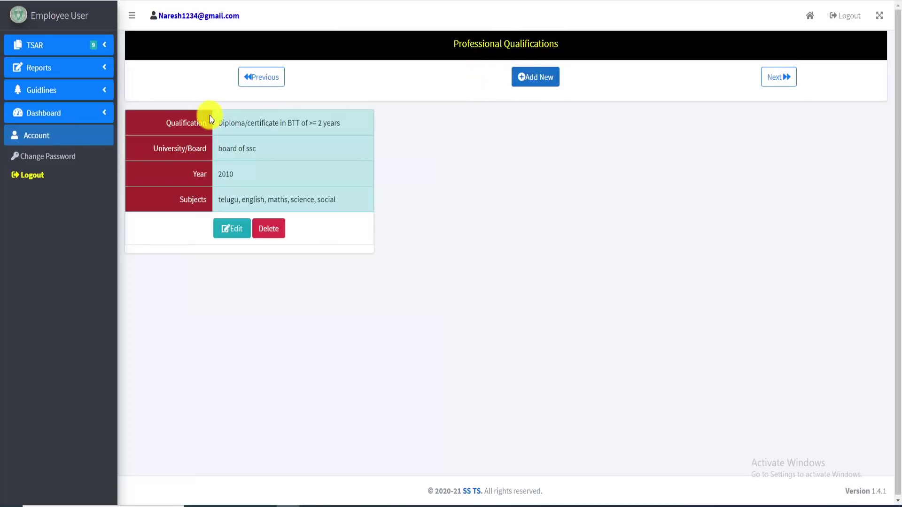
Start a B.Ed. or equivalent entry with board of ssc and year 2013
left_click(539, 78)
left_click(252, 104)
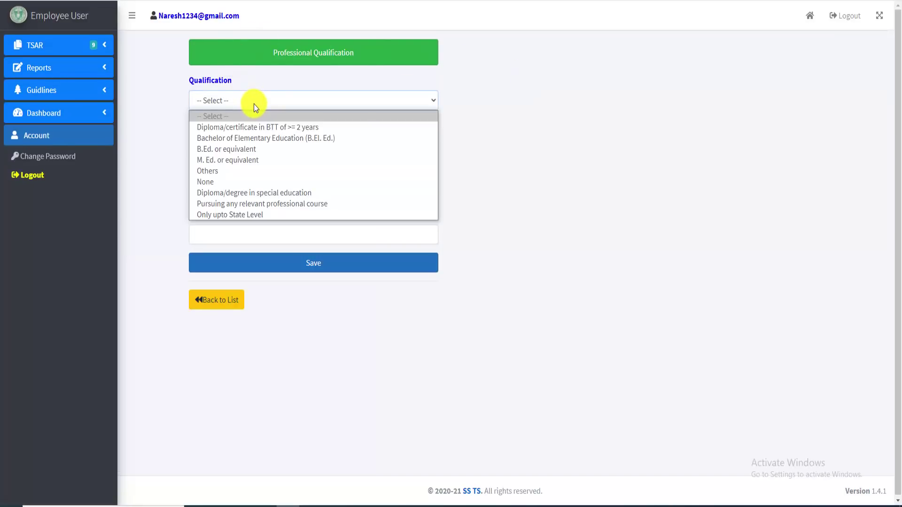
left_click(240, 149)
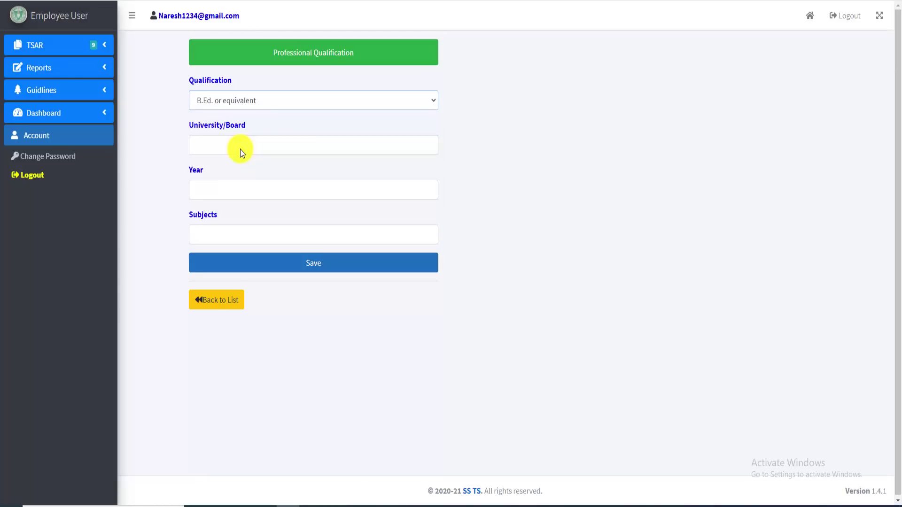
left_click(226, 150)
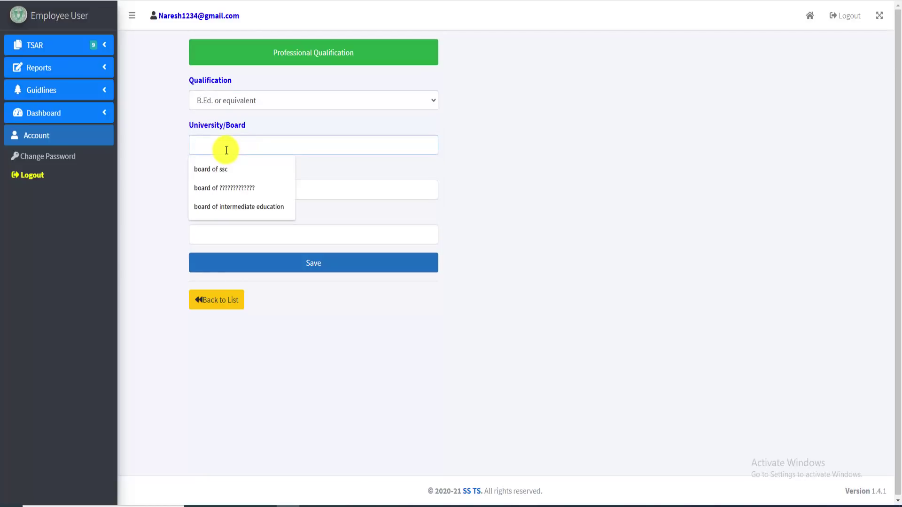
left_click(221, 169)
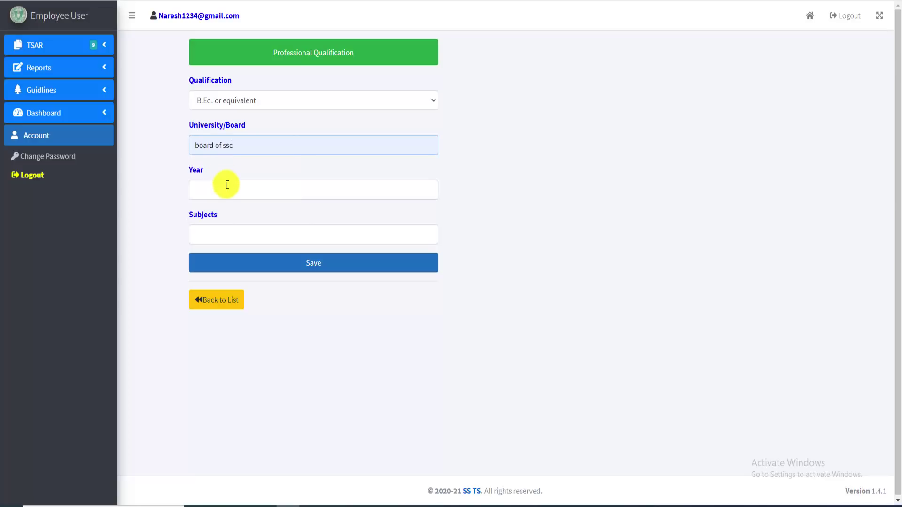
left_click(227, 191)
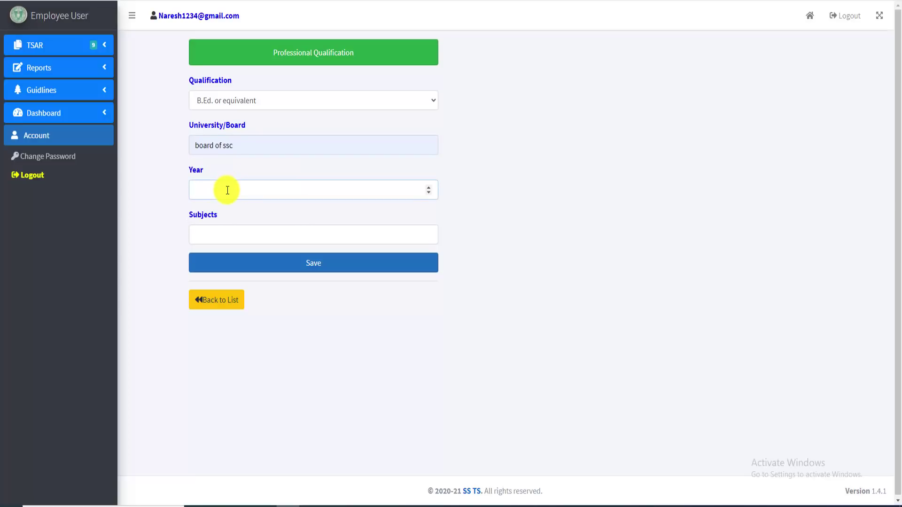
type("2013")
Set subjects to maths, physics and save the B.Ed. entry
left_click(239, 234)
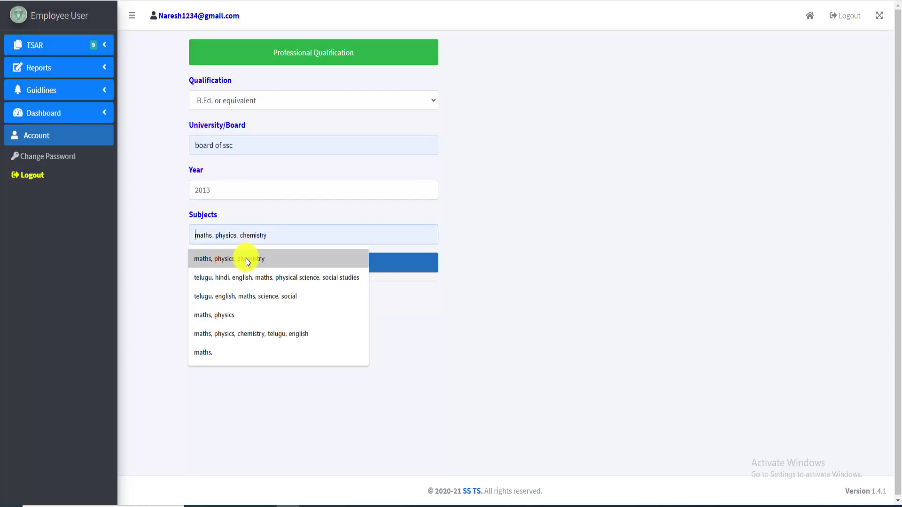
left_click(242, 314)
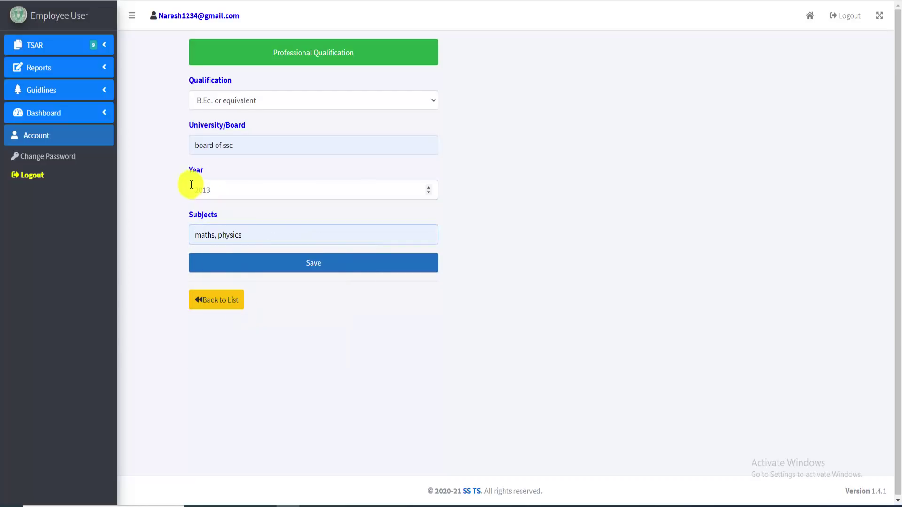
left_click(312, 262)
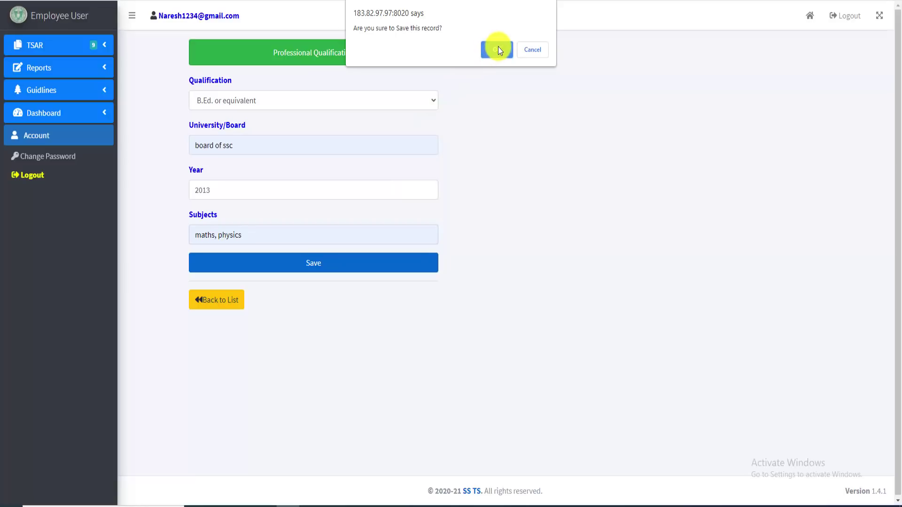
left_click(497, 49)
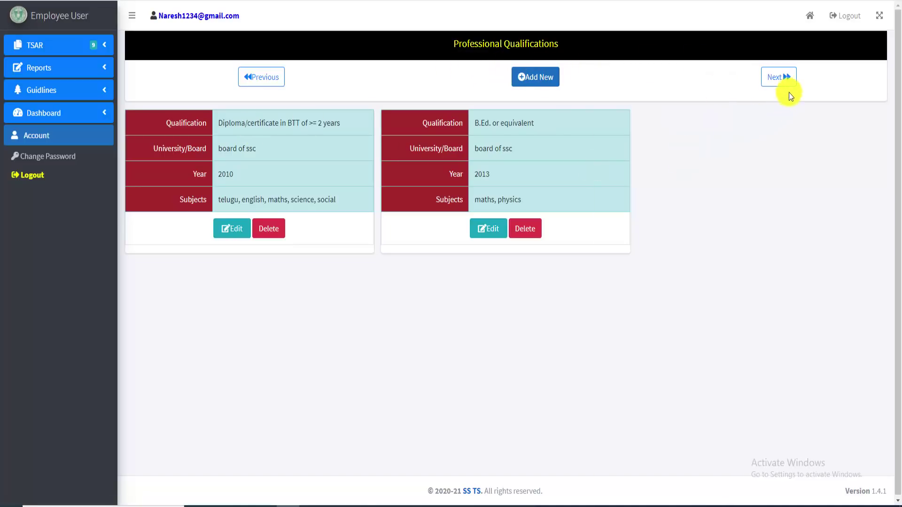
Advance to the Experiences section and choose Teaching - PRT as the experience type
left_click(779, 79)
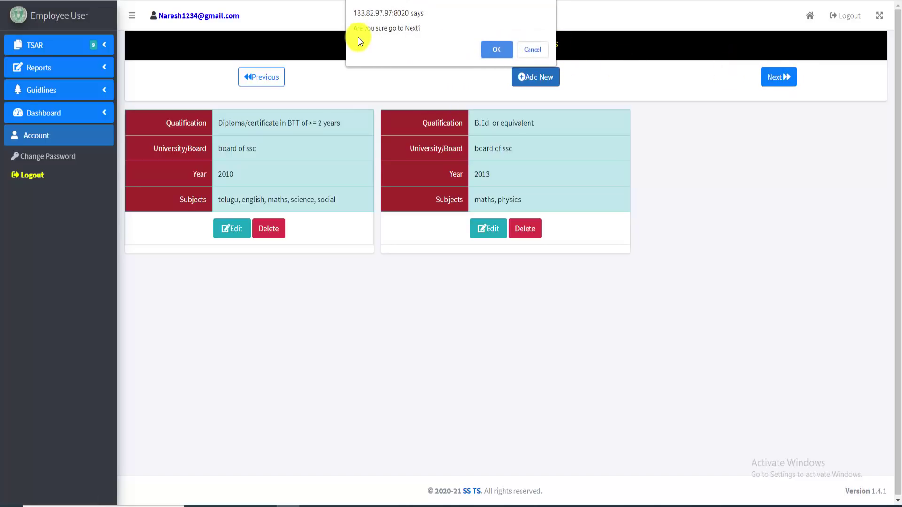
left_click(503, 50)
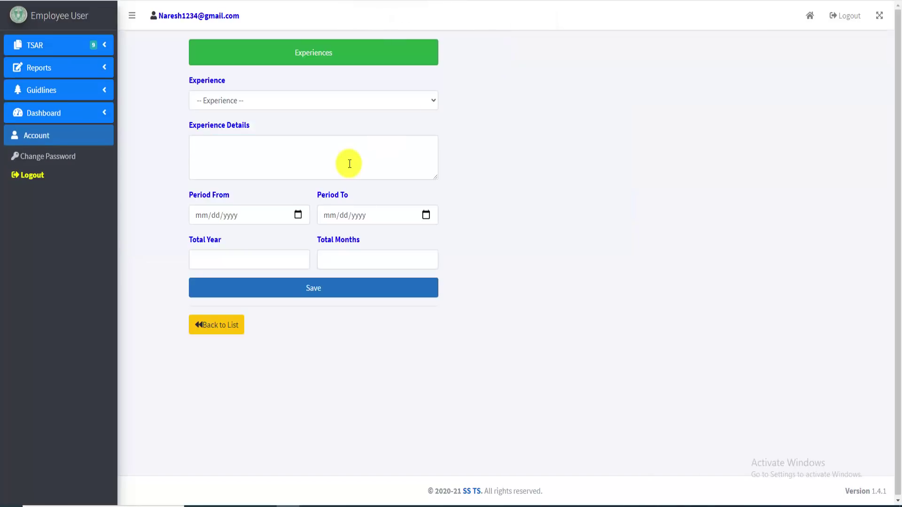
left_click(298, 100)
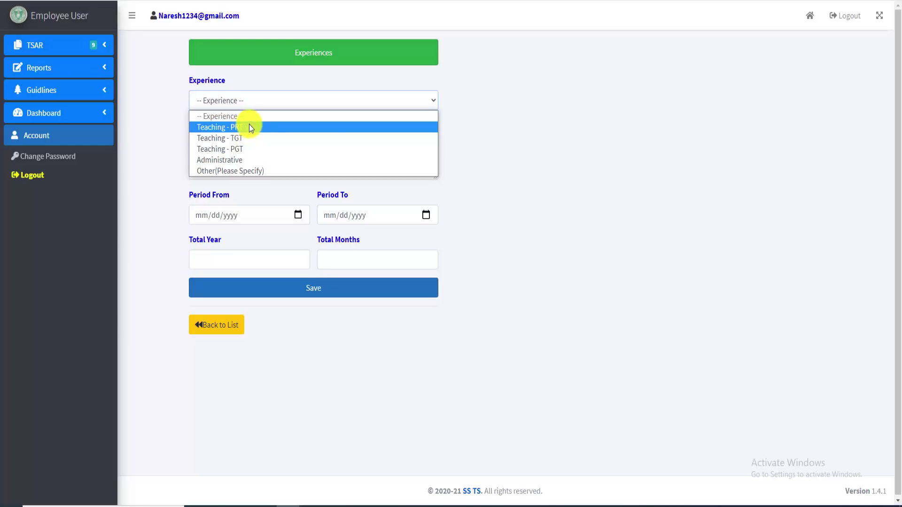
left_click(520, 128)
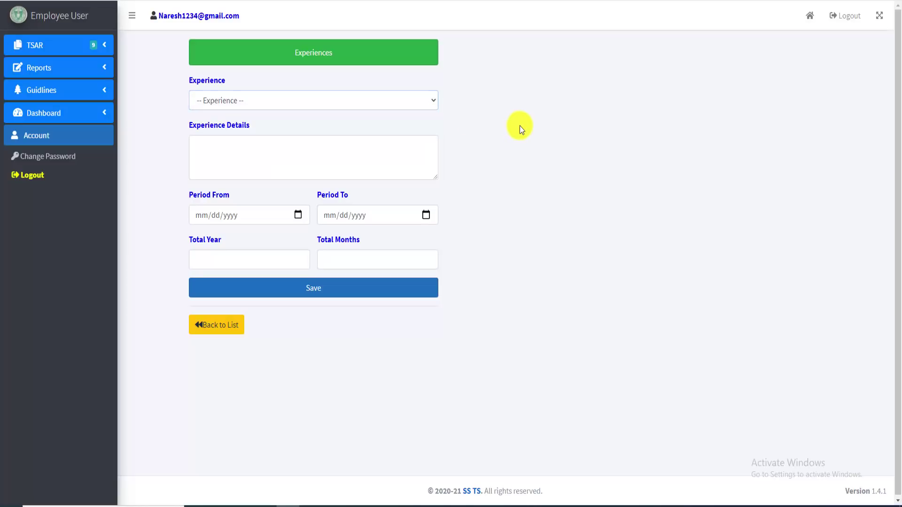
left_click(255, 100)
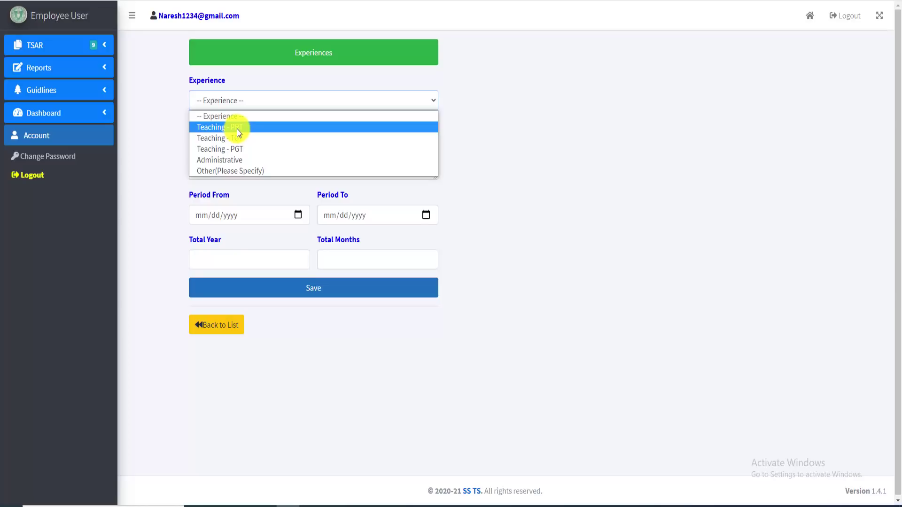
left_click(238, 128)
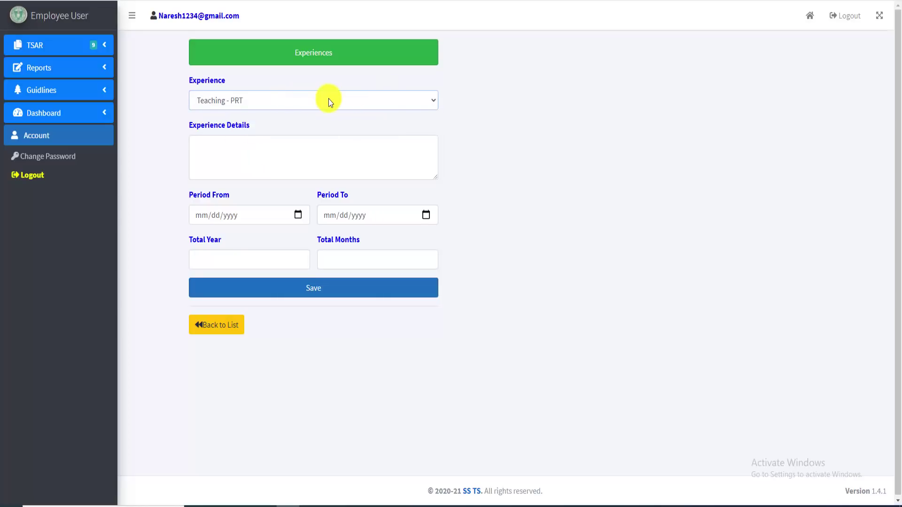
left_click(235, 149)
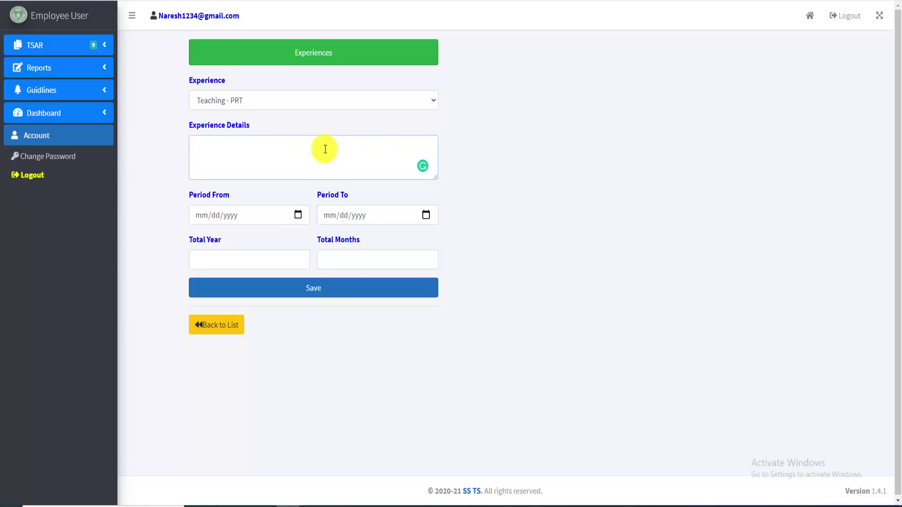
Enter the experience details and set the period from April 1 to April 5, 2021
type("jdhfkdjhfdkh")
left_click(297, 215)
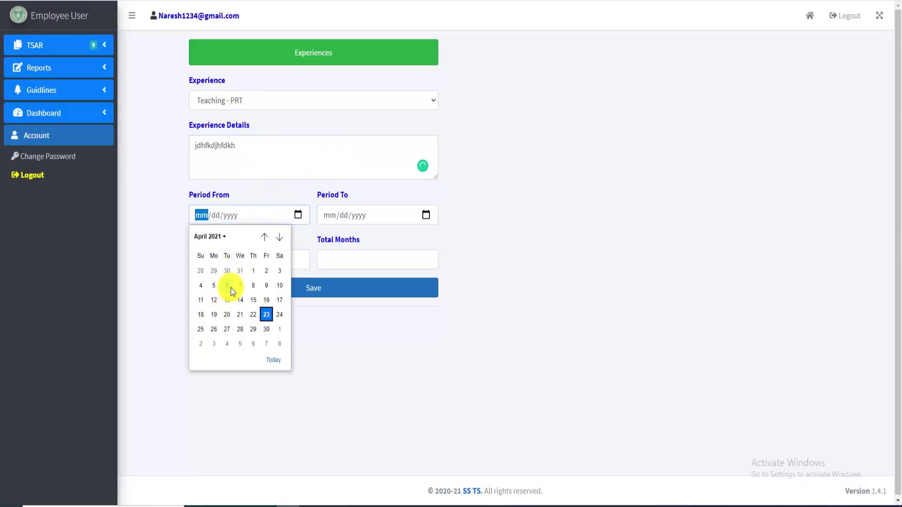
left_click(298, 215)
left_click(298, 215)
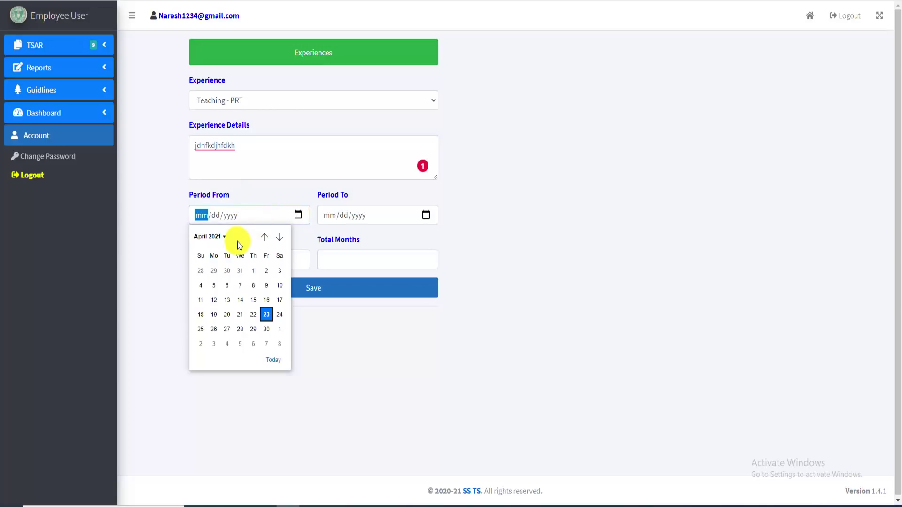
left_click(255, 272)
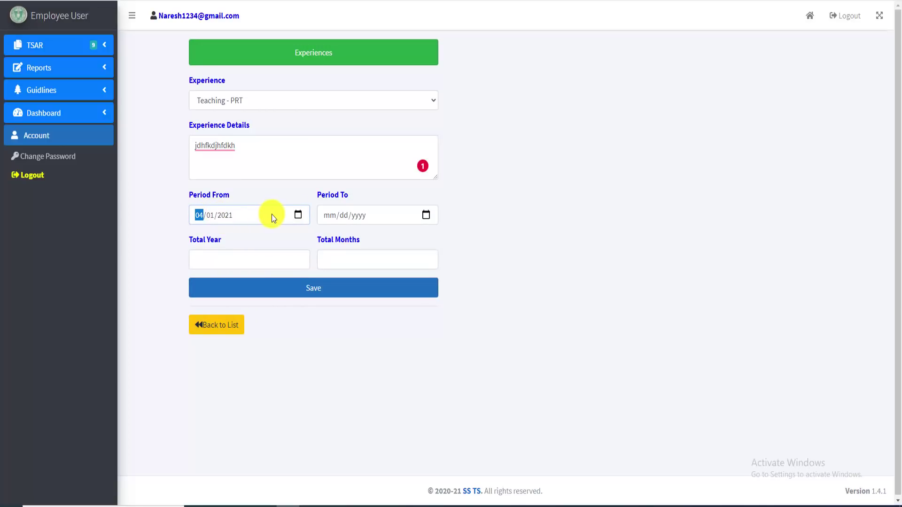
left_click(426, 215)
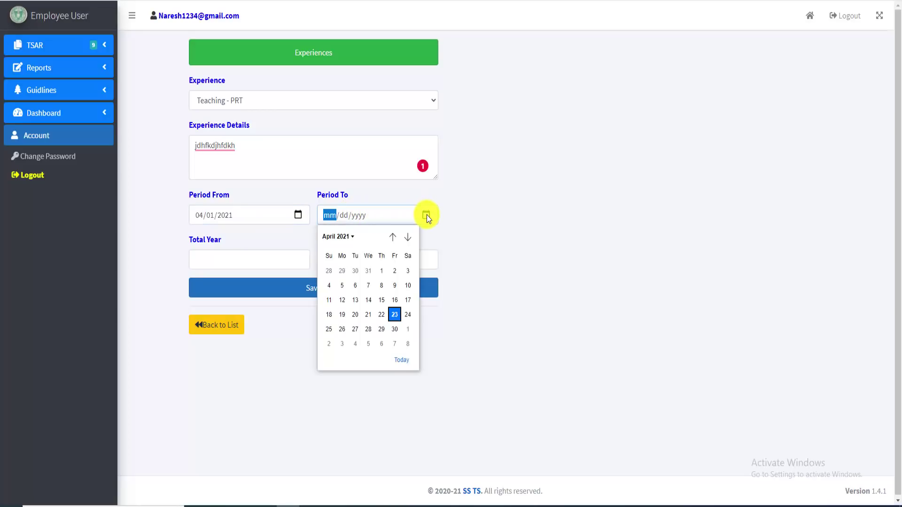
left_click(402, 362)
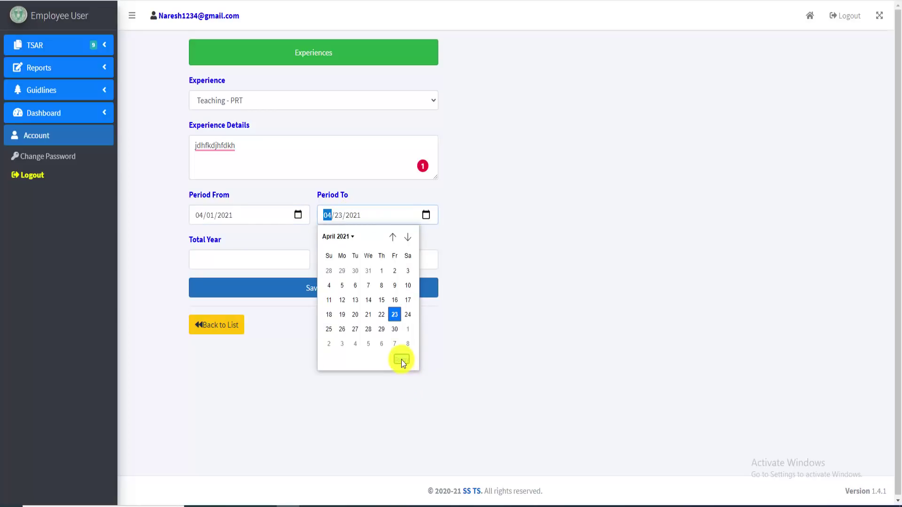
left_click(427, 216)
left_click(343, 285)
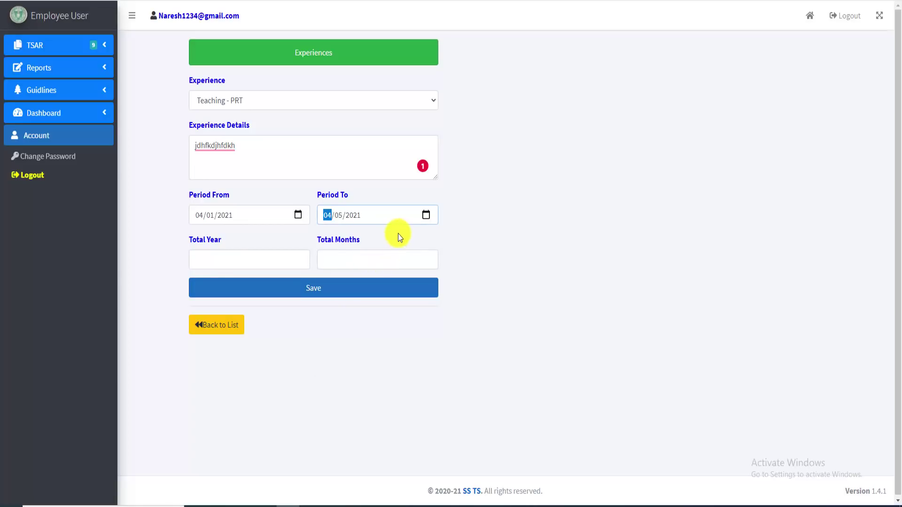
Enter a total of 2 years 4 months and save the Teaching - PRT experience
left_click(238, 262)
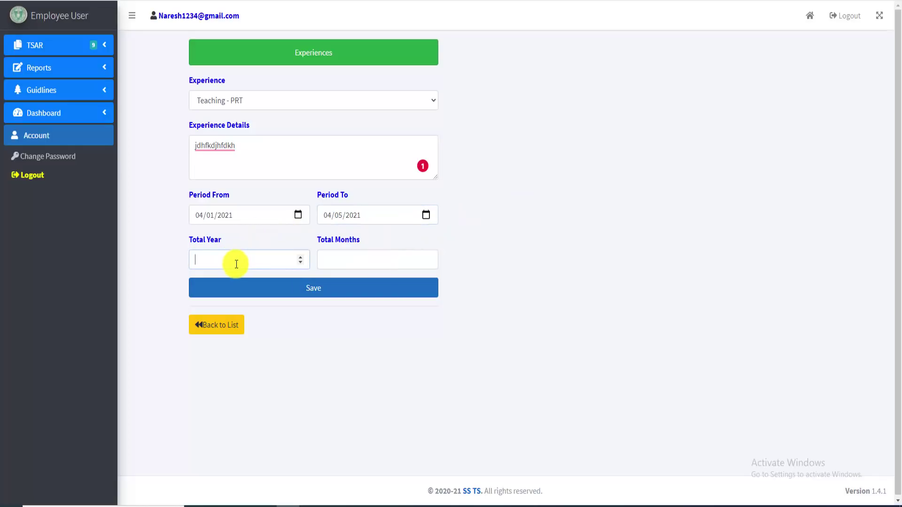
left_click(230, 204)
double_click(337, 196)
left_click_drag(210, 198, 247, 198)
left_click_drag(329, 195, 349, 194)
left_click(233, 261)
type("2")
left_click(342, 258)
type("4")
left_click(323, 290)
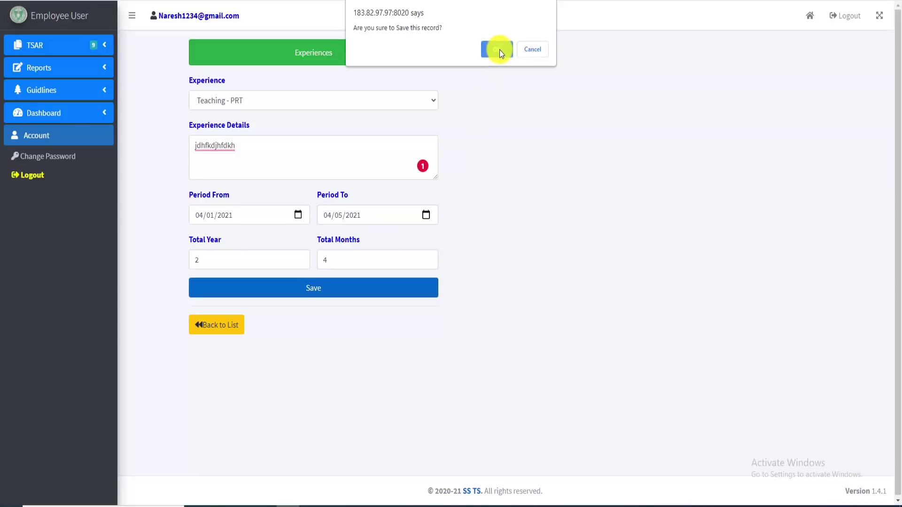
left_click(500, 50)
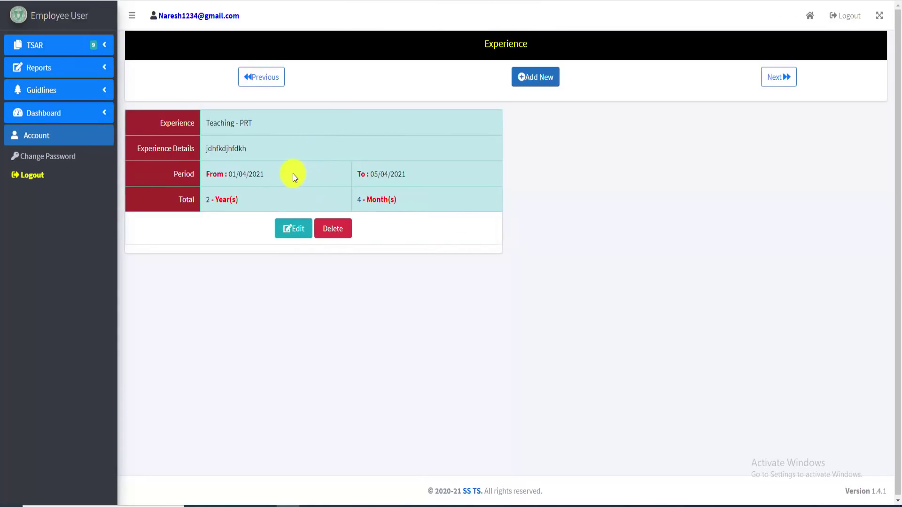
Open a new blank experience entry with Add New
left_click(539, 82)
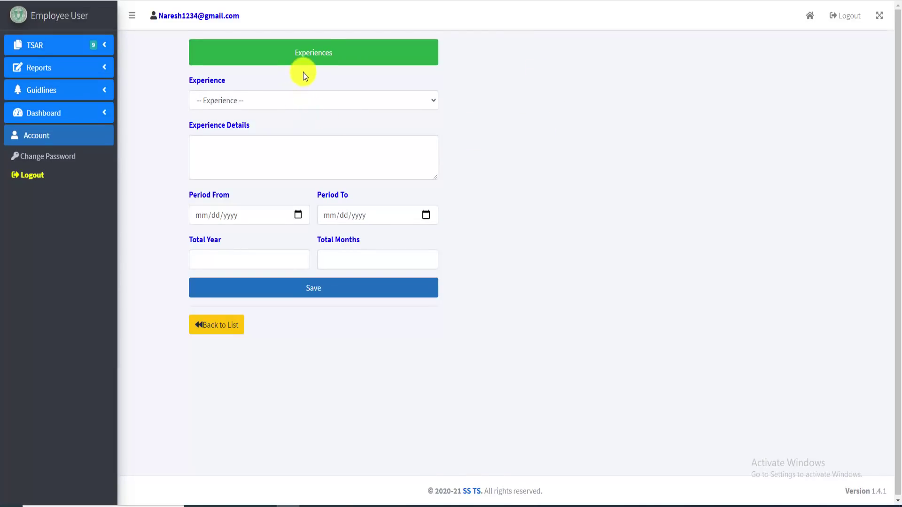
Fill an Other (Please Specify) experience: details 'fdjkhglksdf', April 2 to April 8, 2021
left_click(312, 104)
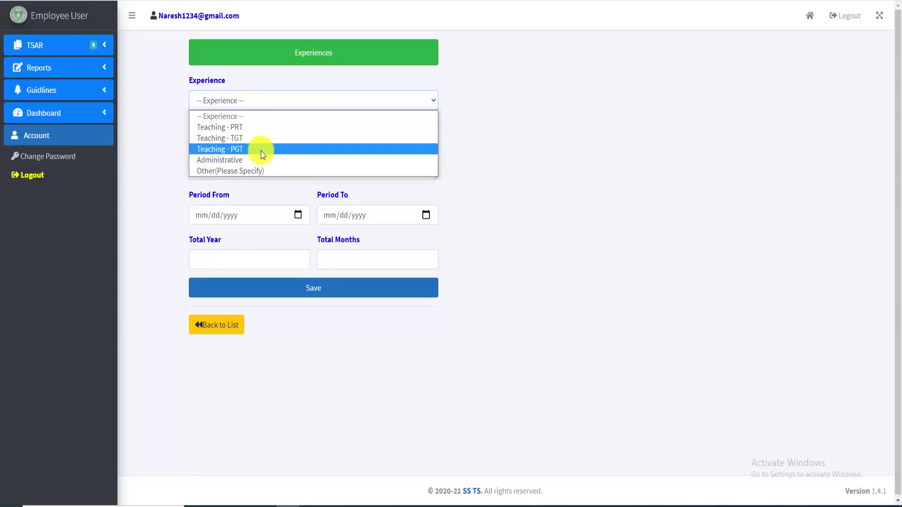
left_click(247, 170)
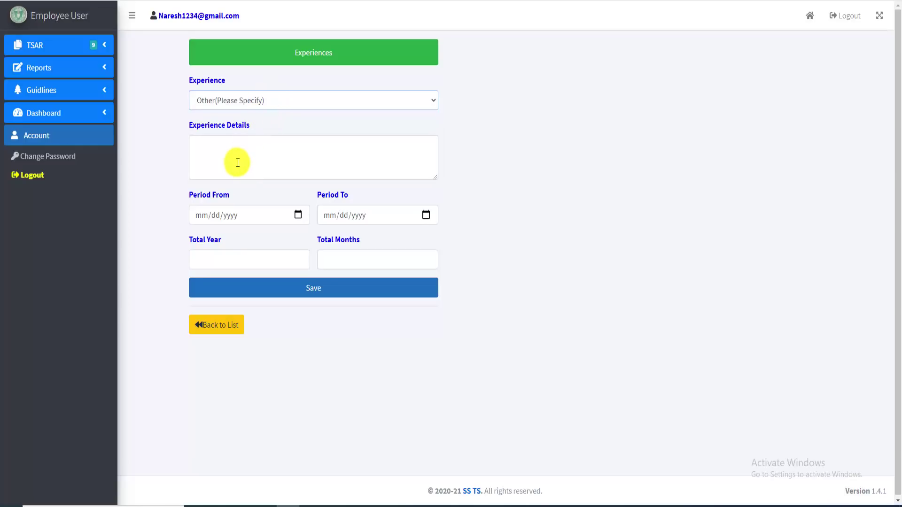
left_click(238, 162)
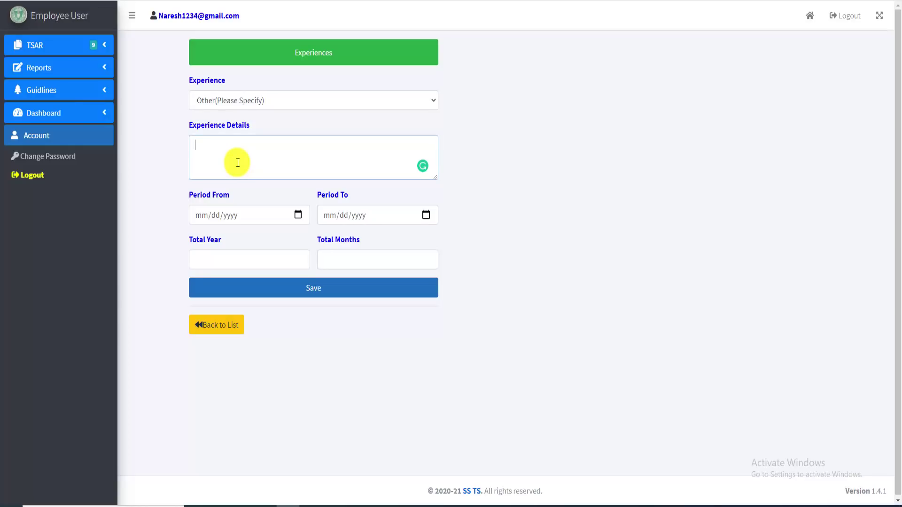
type("fdjkhglksdf")
left_click(296, 214)
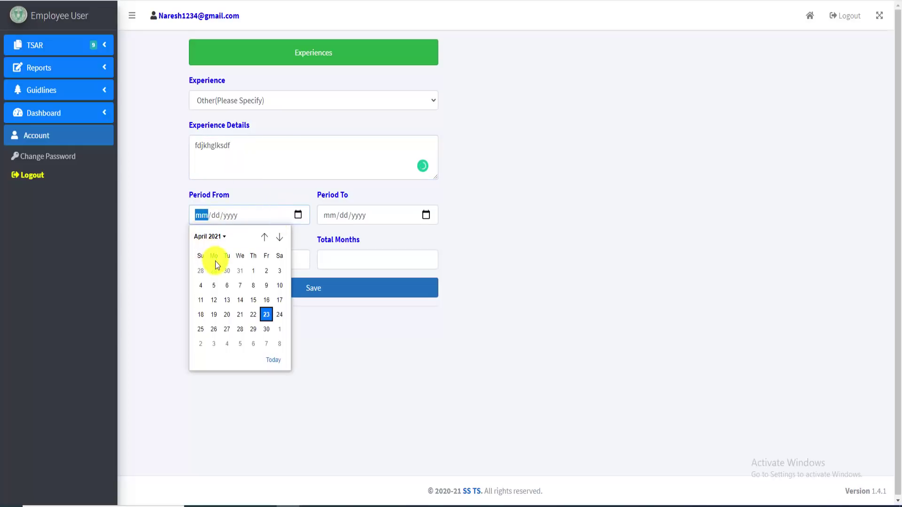
left_click(266, 272)
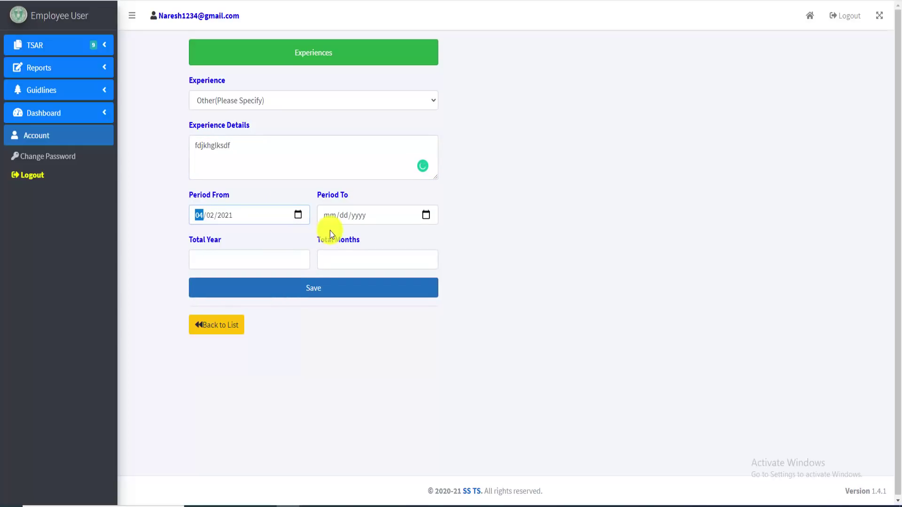
left_click(348, 215)
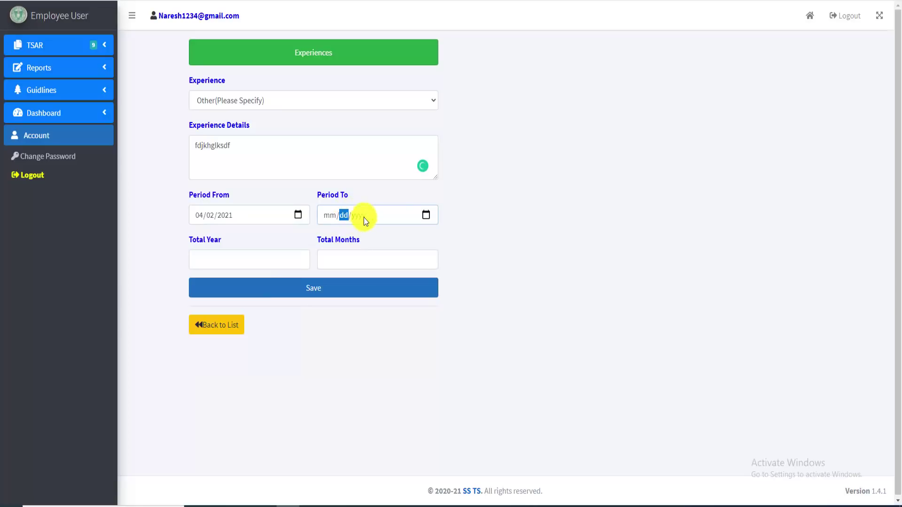
left_click(426, 215)
left_click(381, 286)
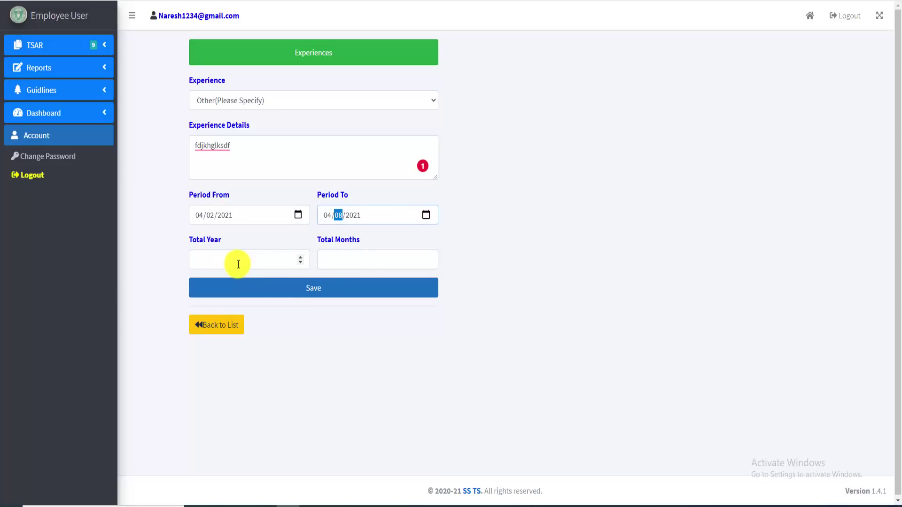
Enter a total of 2 years 11 months and save the experience record
left_click(238, 264)
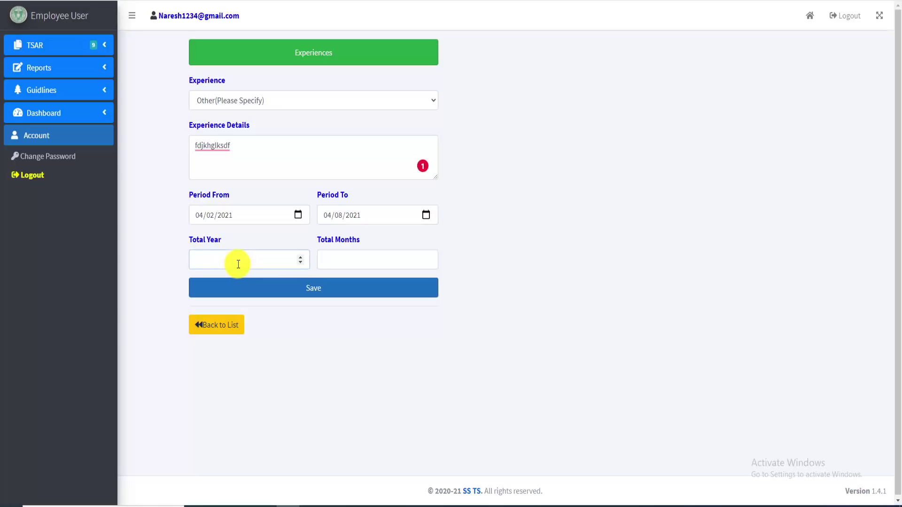
type("2")
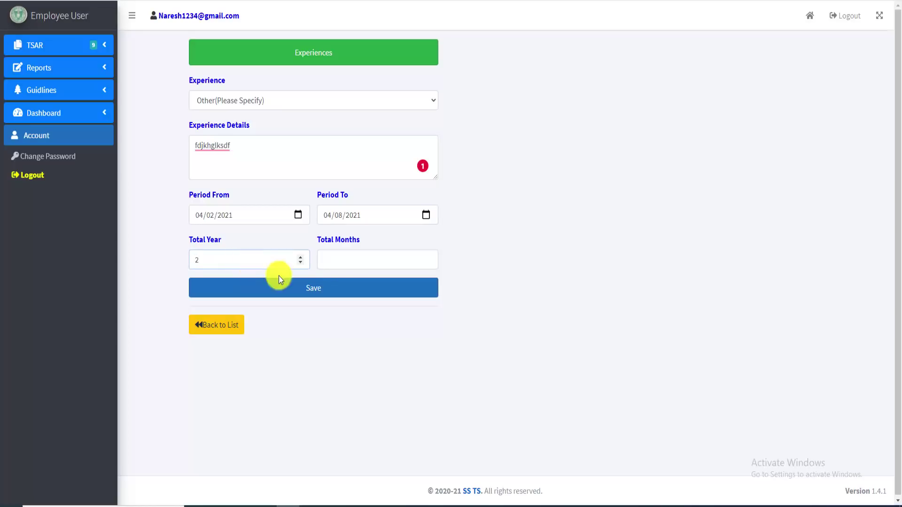
left_click(358, 255)
type("11")
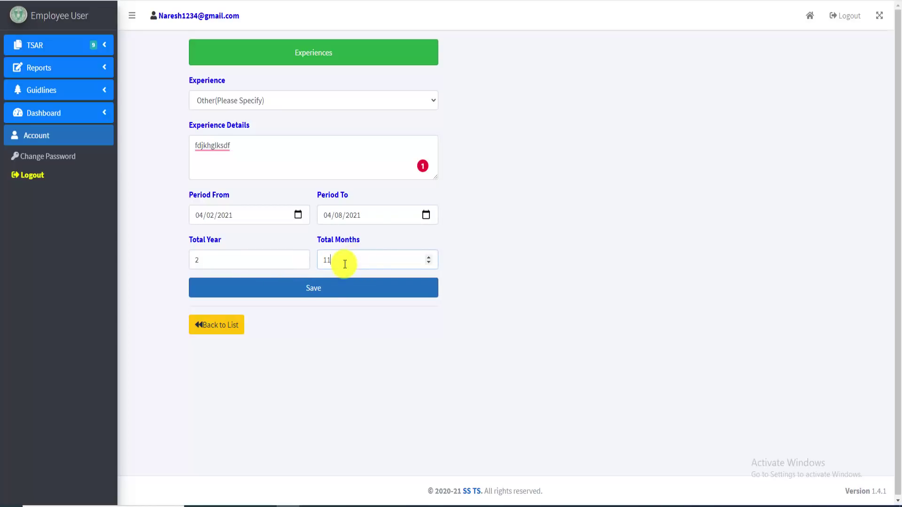
left_click(320, 294)
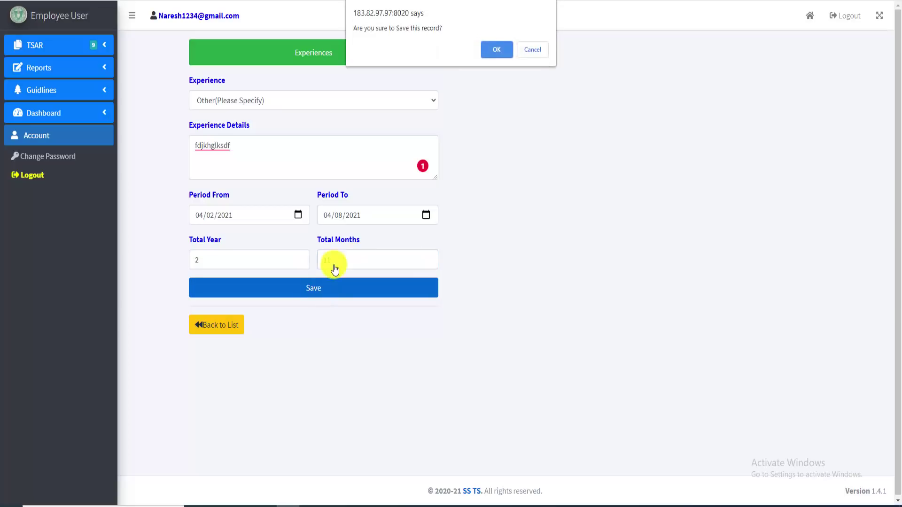
left_click(499, 53)
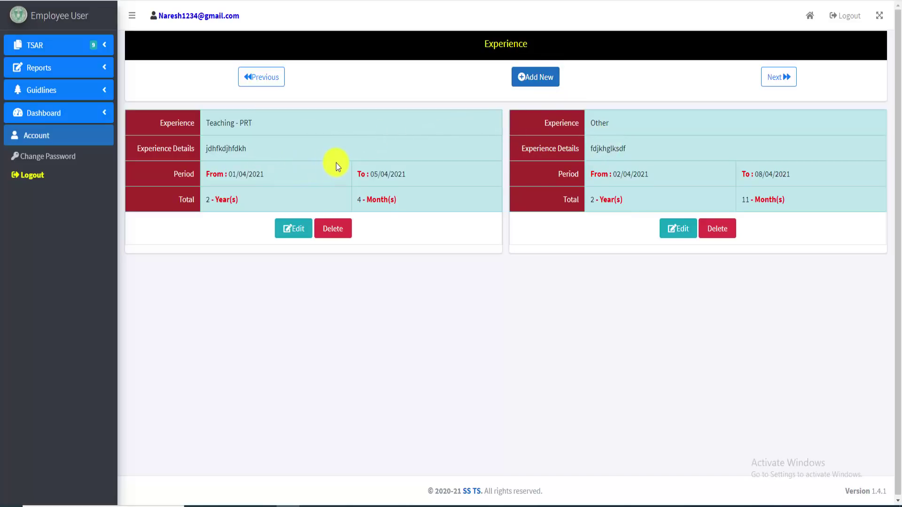
left_click(531, 77)
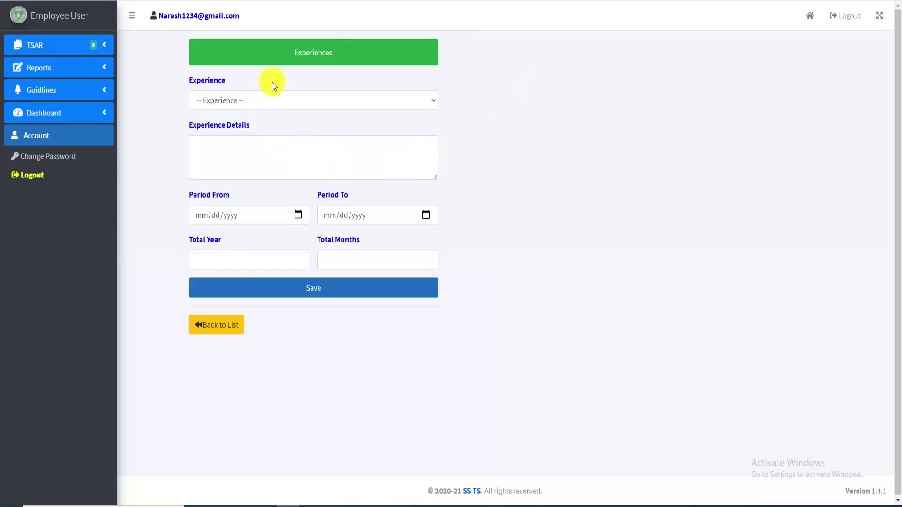
left_click(400, 100)
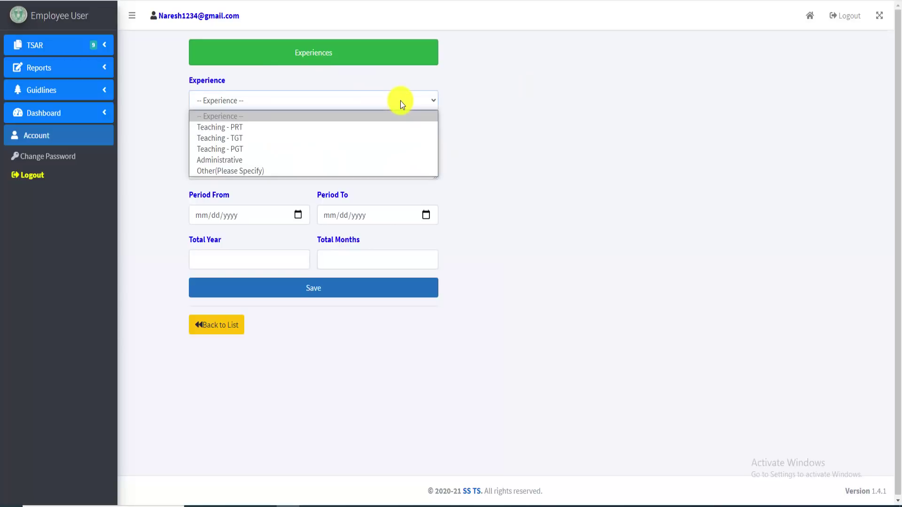
left_click(248, 138)
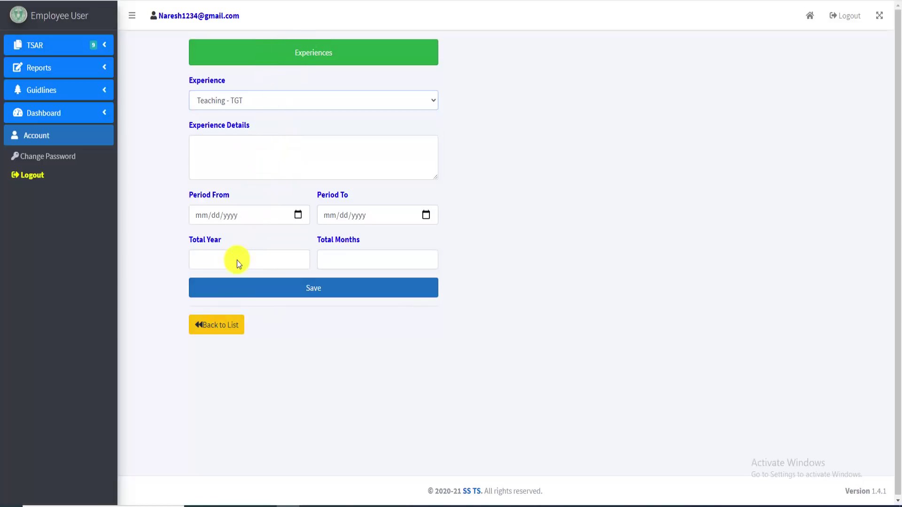
left_click(229, 334)
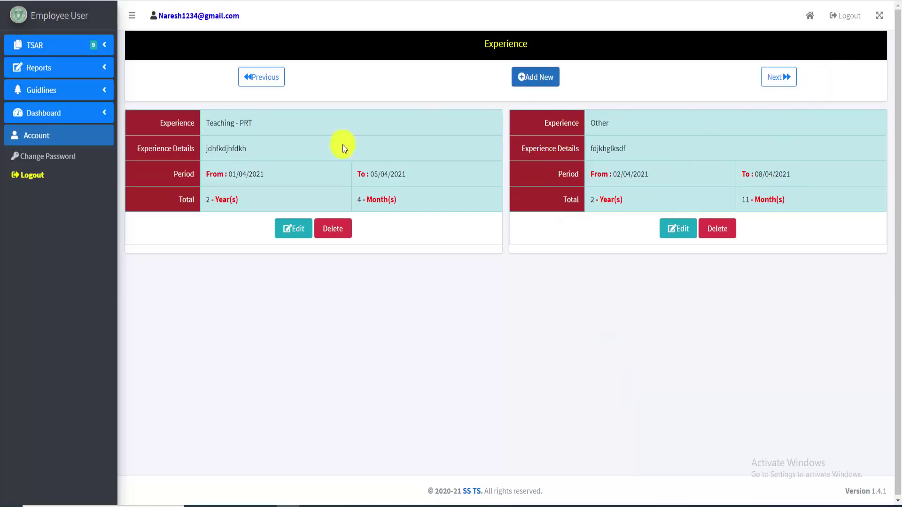
Advance to the In-service Programmes form, confirming the move with OK
left_click(778, 80)
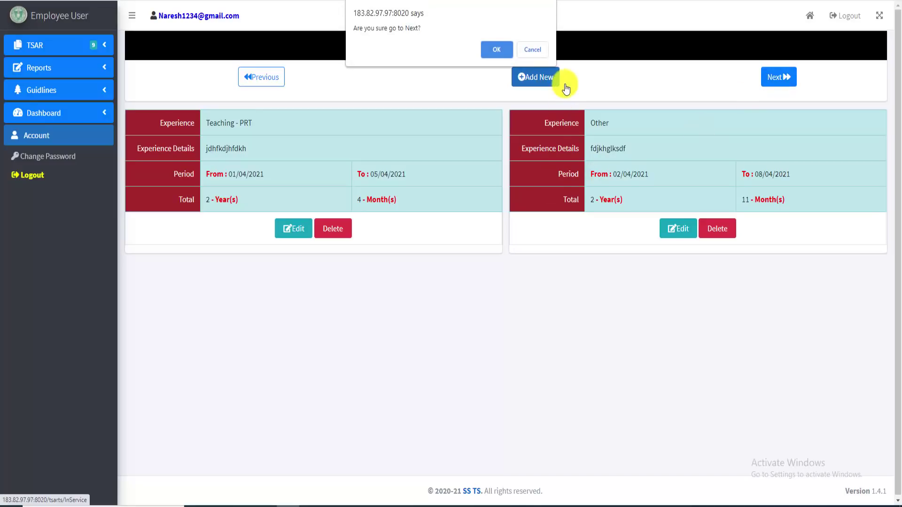
left_click(492, 51)
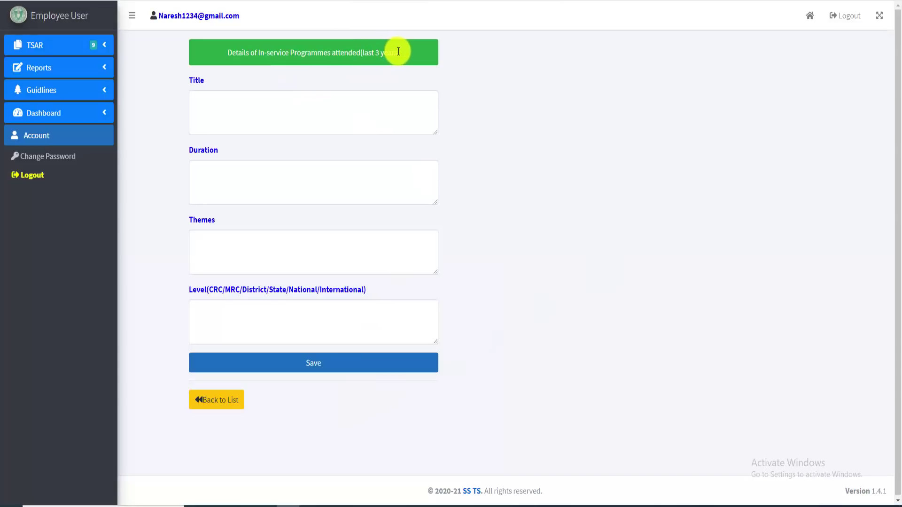
left_click_drag(403, 55, 244, 60)
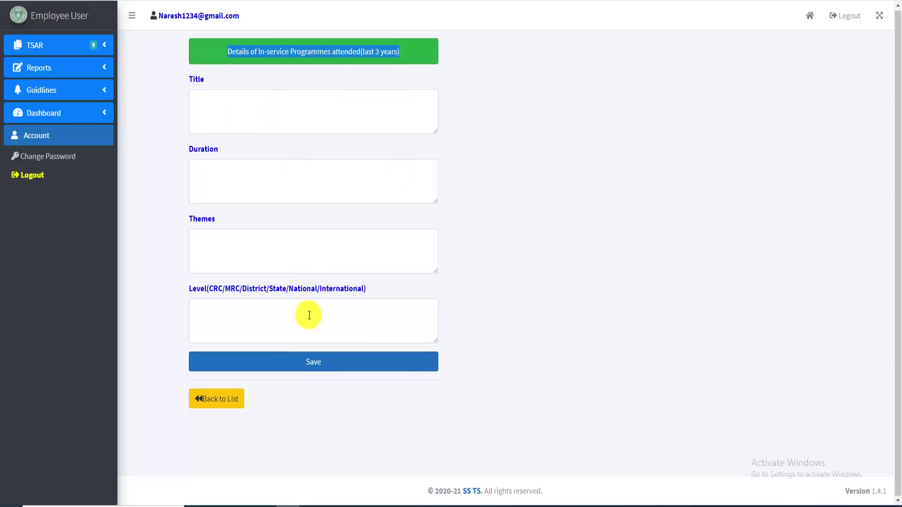
left_click(606, 225)
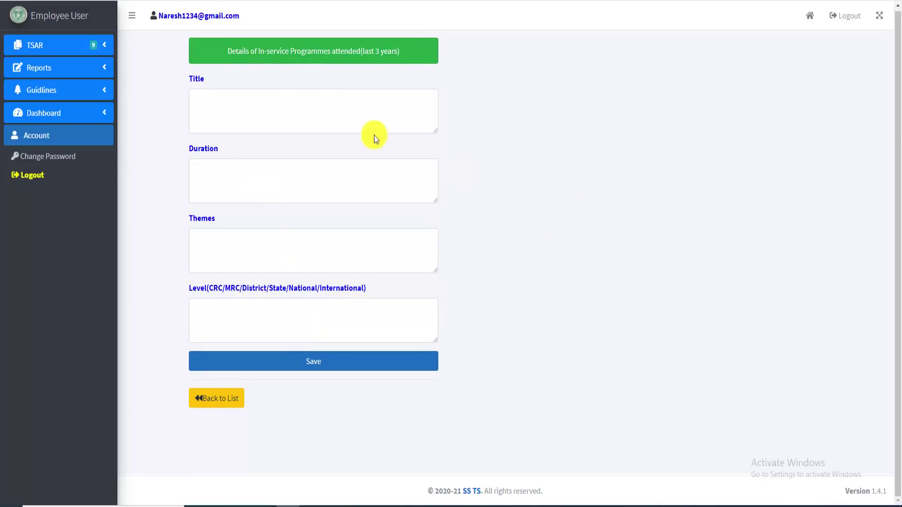
Enter the programme title 'nista training' and duration '5 day programme'
left_click(237, 112)
type("nista")
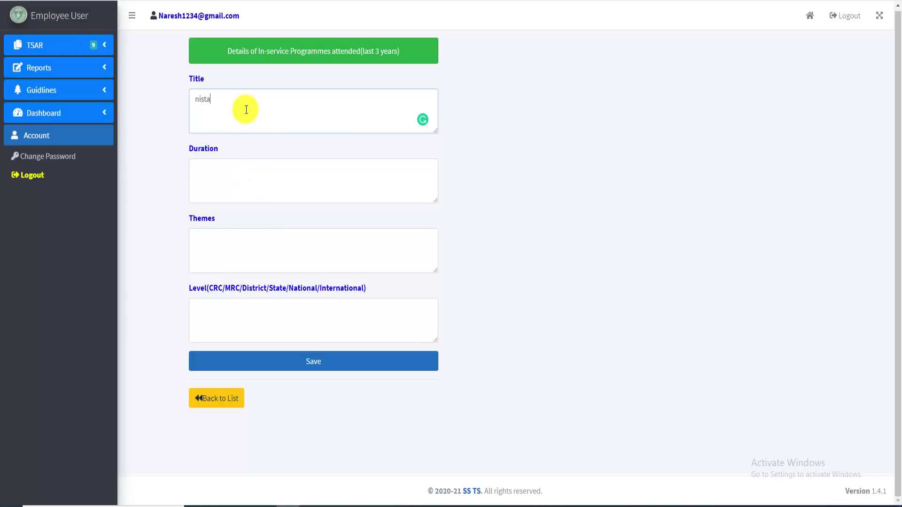
left_click(234, 183)
left_click(227, 100)
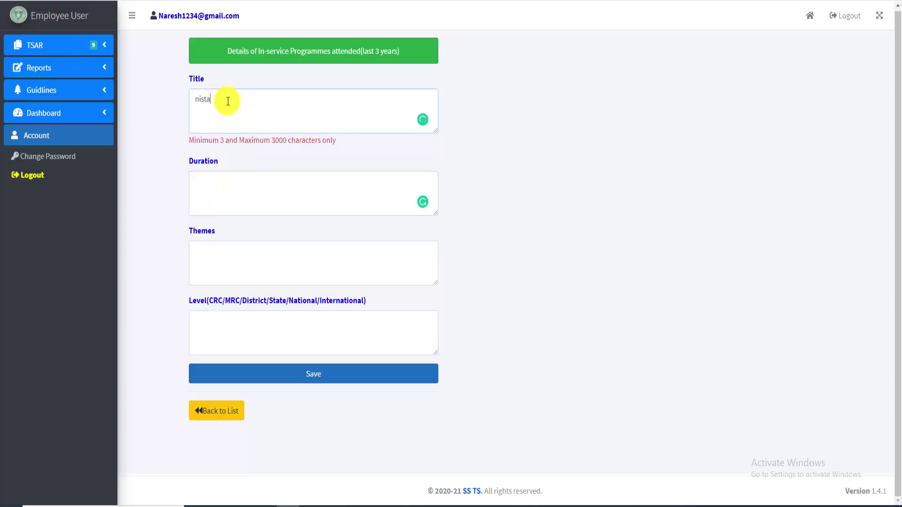
type("training")
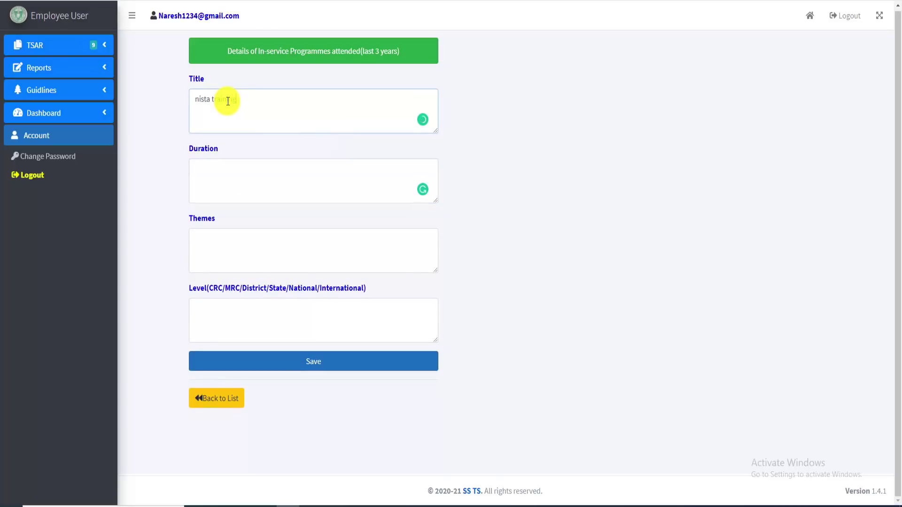
left_click(237, 180)
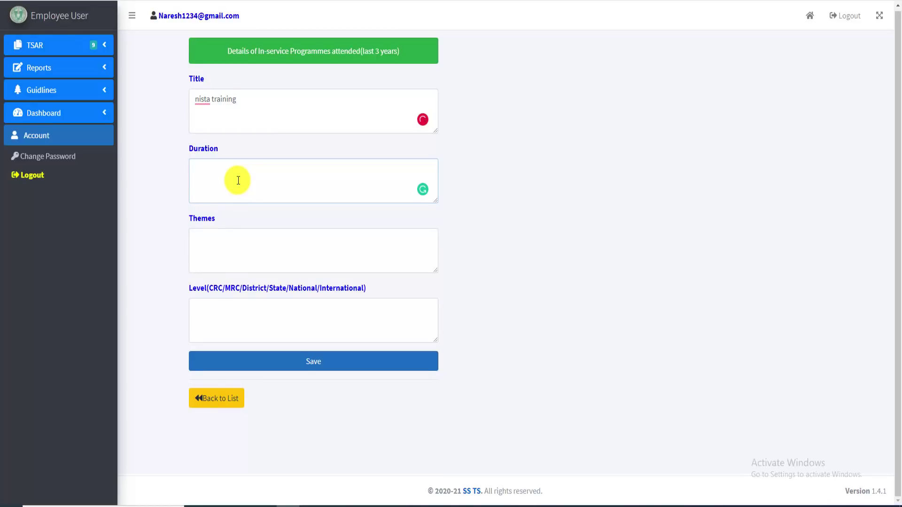
type("5 day programme")
Fill placeholder themes, set level to 'mandal level', and save the nista training record
left_click(252, 248)
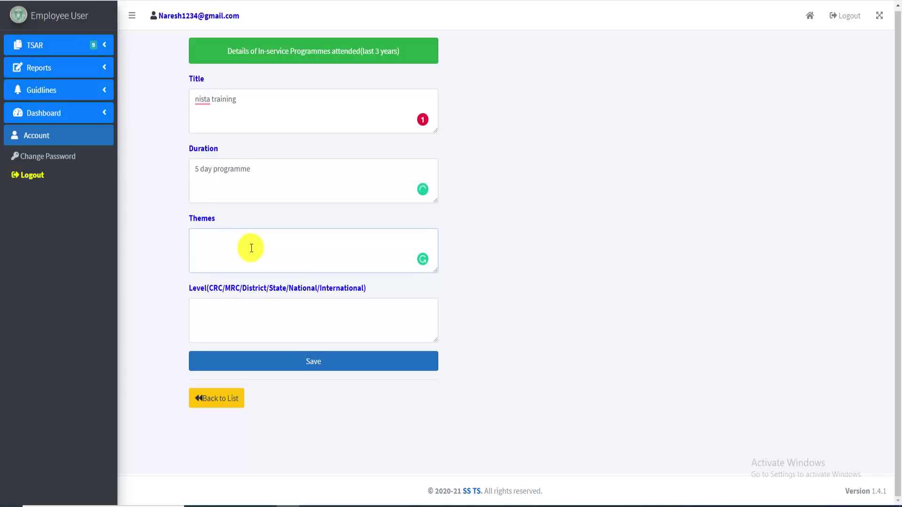
type("lsdfkjsldfjsdkfjsldkfjsldj")
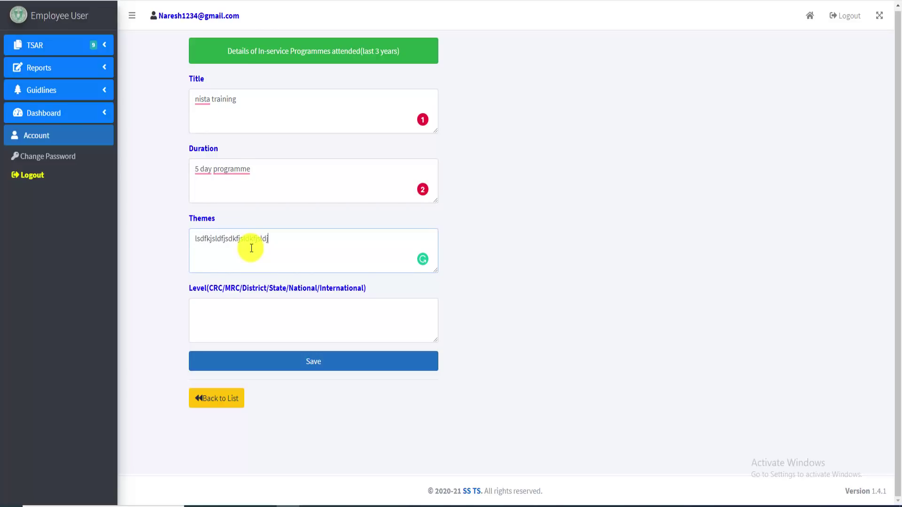
type(" lsdkfj sldkfj")
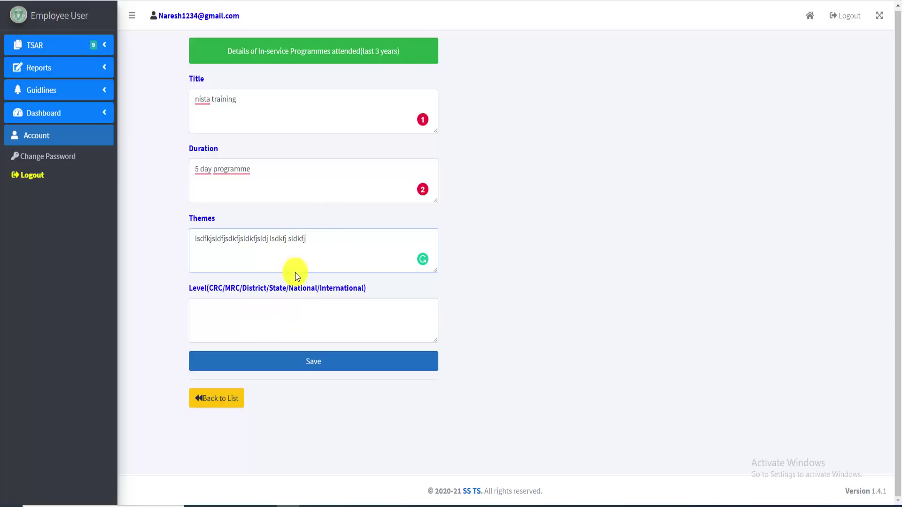
left_click(274, 315)
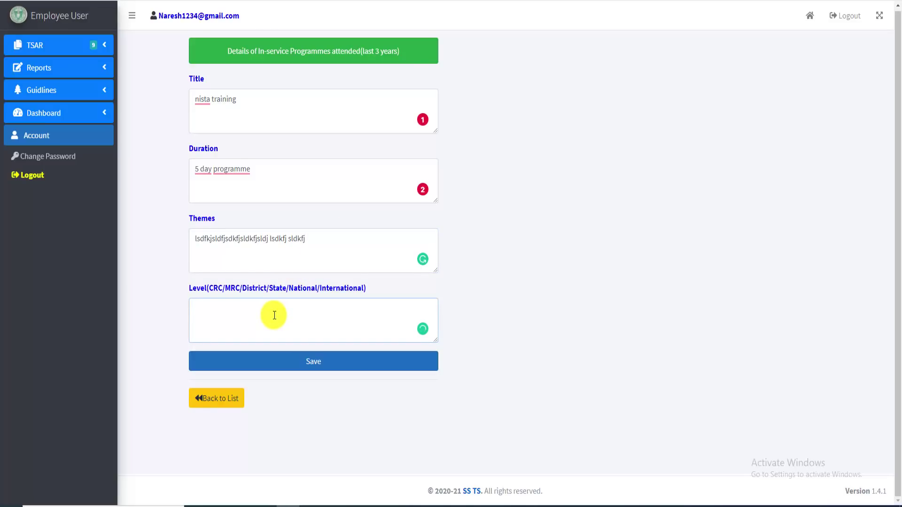
type("mandal level")
left_click(323, 364)
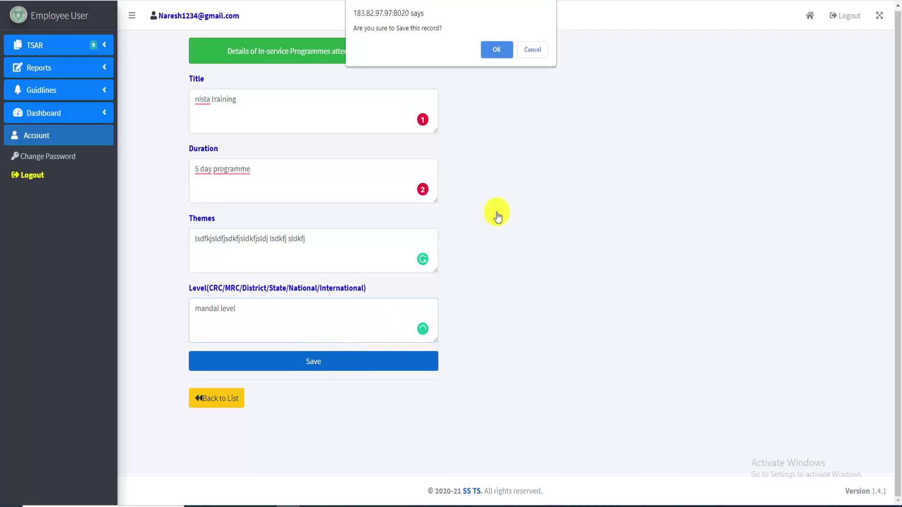
left_click(502, 48)
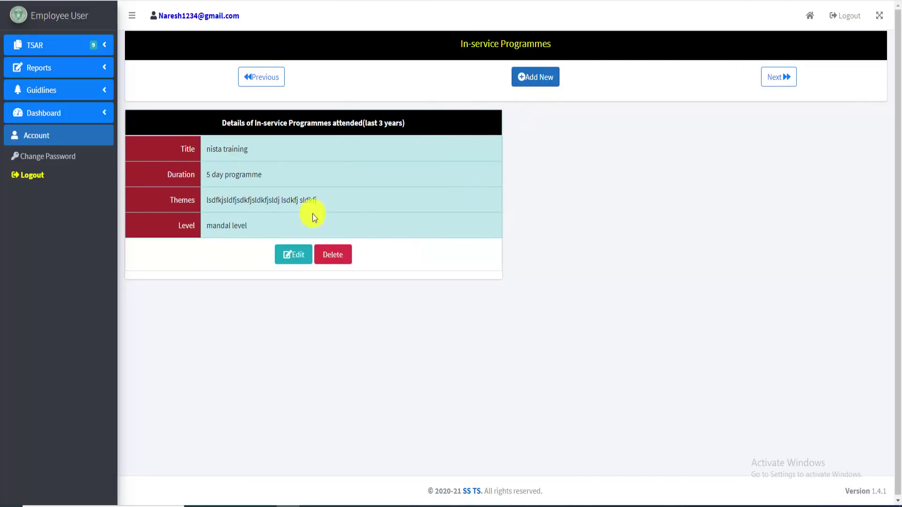
Start a new programme titled 'harivillu' with duration '5 day training'
left_click(541, 82)
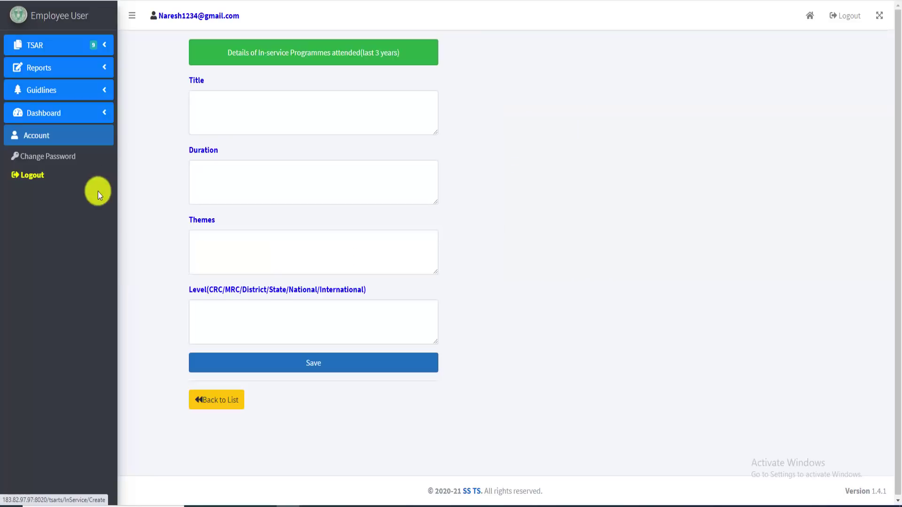
left_click(231, 110)
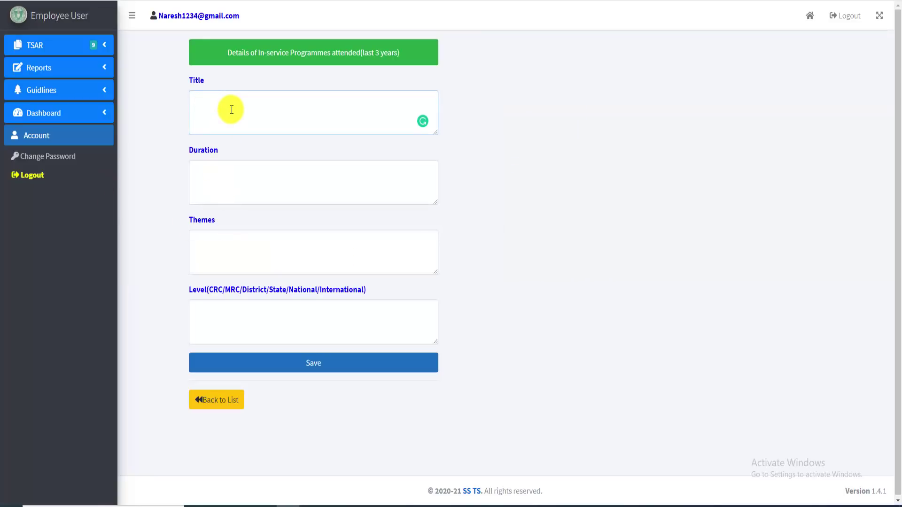
type("hdrarivi")
key("BackSpace")
key("BackSpace")
key("BackSpace")
key("BackSpace")
key("BackSpace")
key("BackSpace")
type("arivillu")
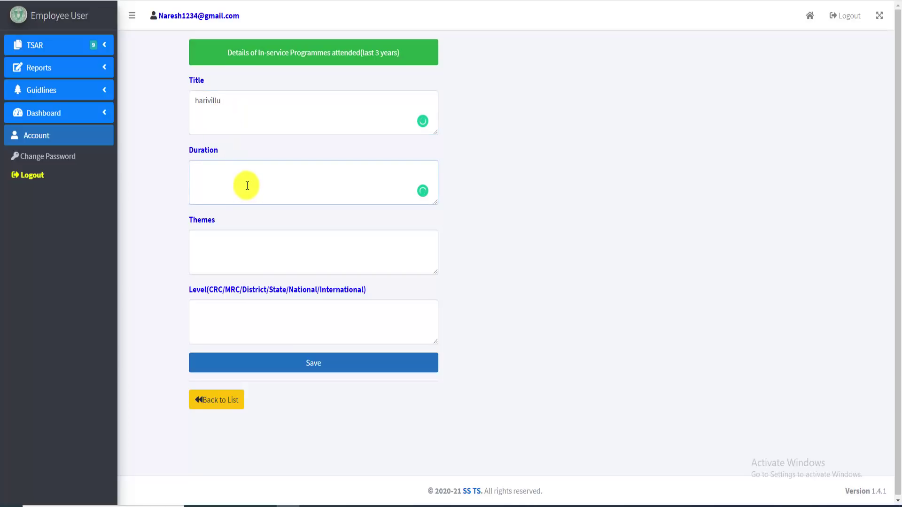
type("5day")
key("BackSpace")
key("BackSpace")
key("BackSpace")
type("day training")
Add themes 'joyfull leadmasdlkjflj' and level 'state level', then save the harivillu record
left_click(238, 254)
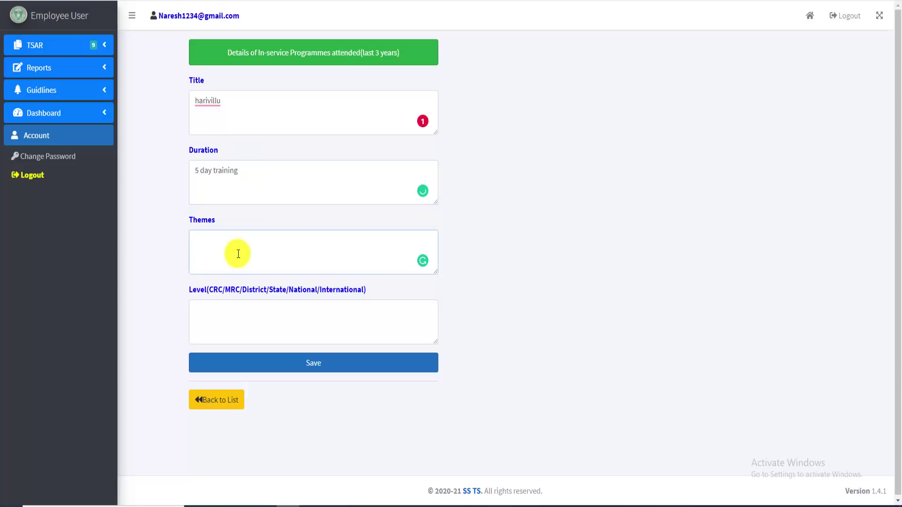
type("joyfull leadmasdlkjf")
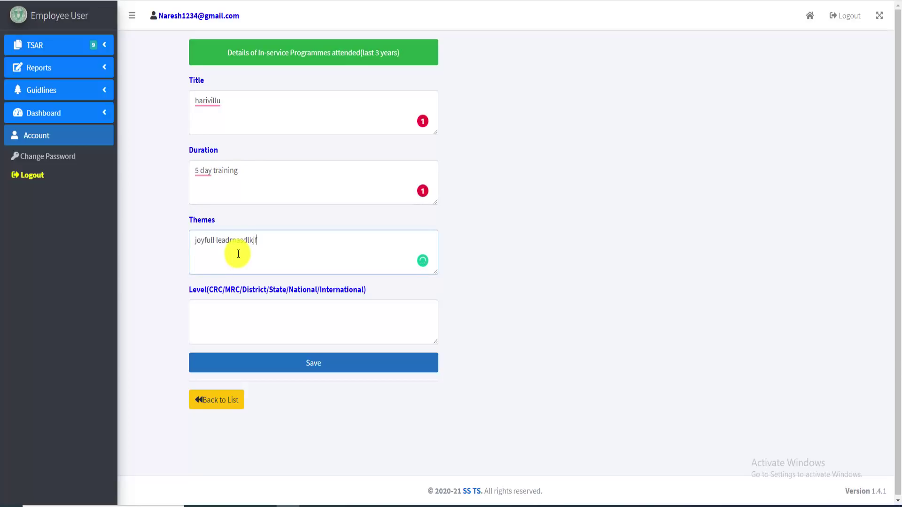
type("lj")
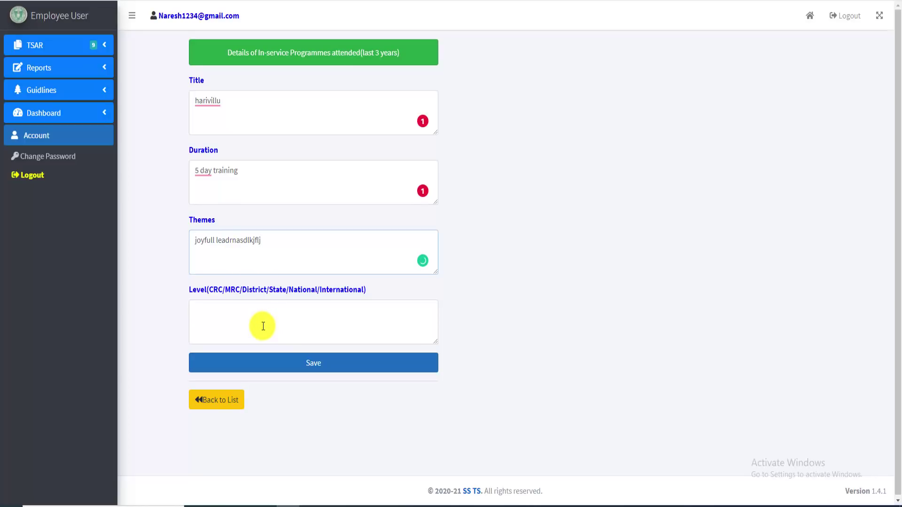
left_click(263, 326)
type("st")
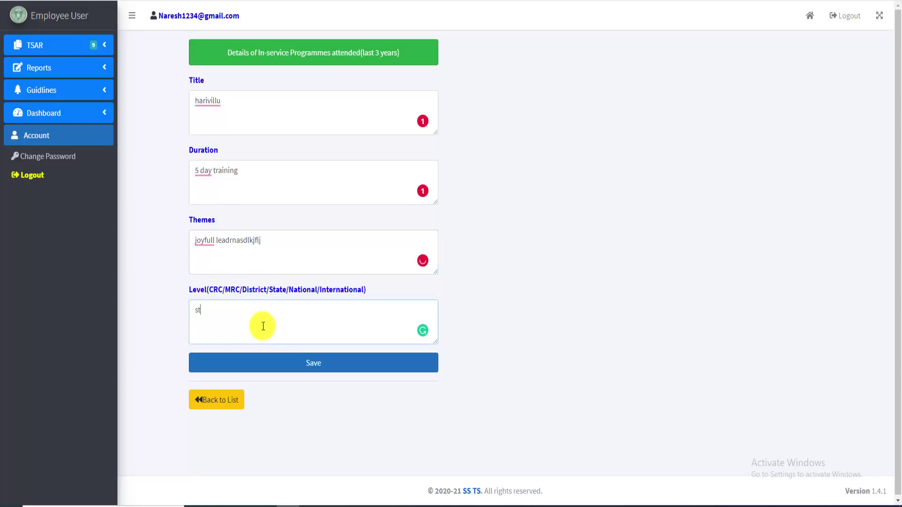
type("ate level")
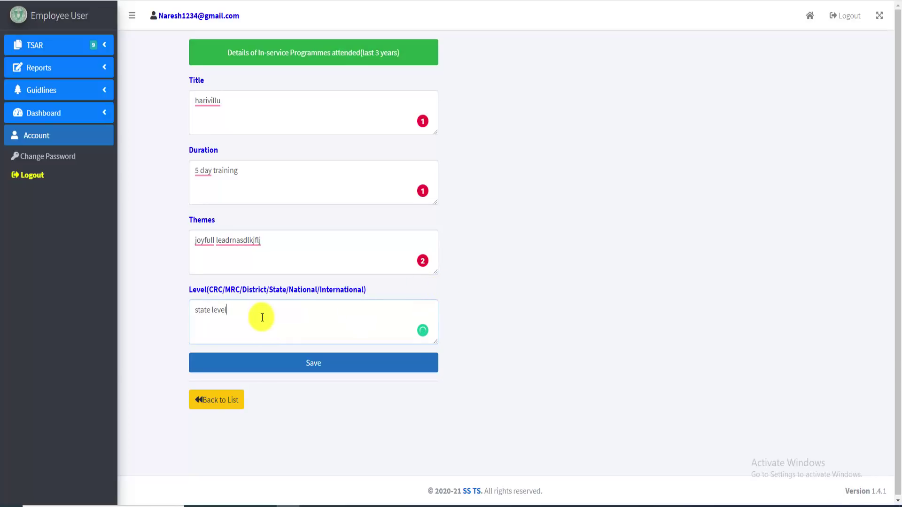
left_click(327, 369)
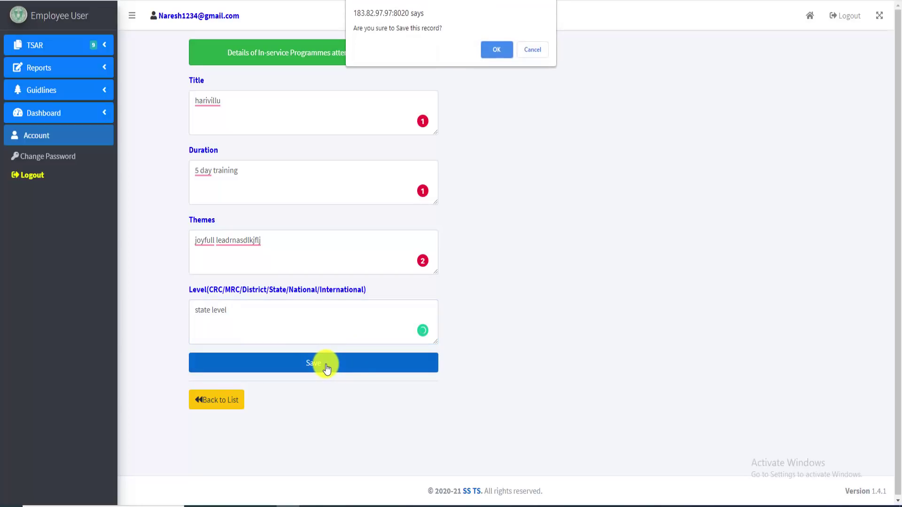
left_click(500, 47)
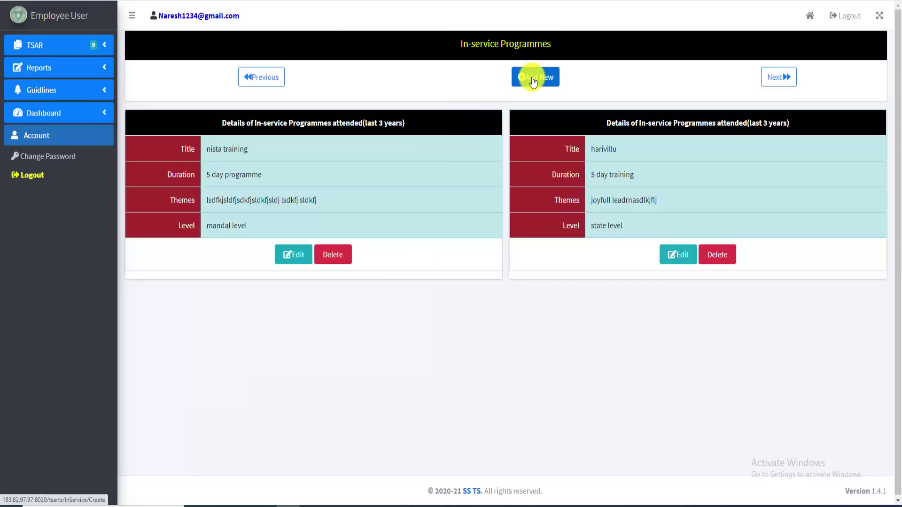
Return to the programmes list and advance to the Class(es)/Subject(s) Taught form
left_click(533, 81)
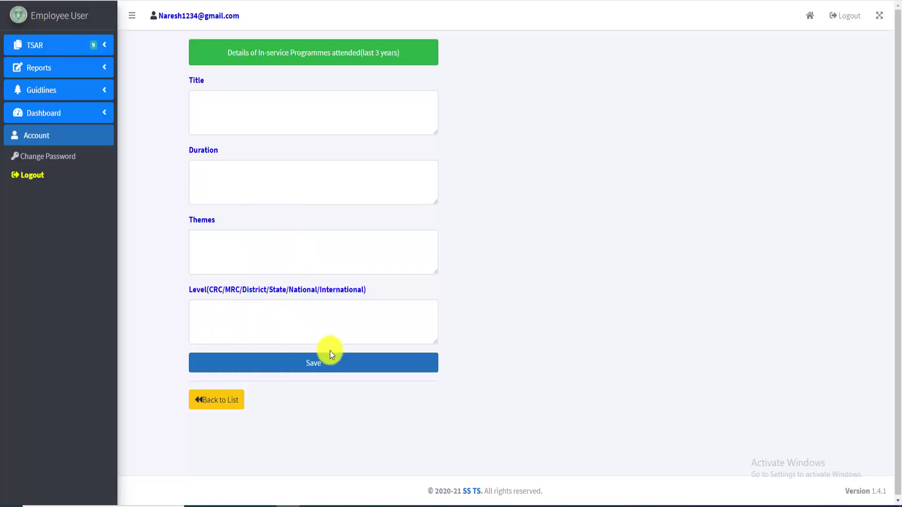
left_click(216, 399)
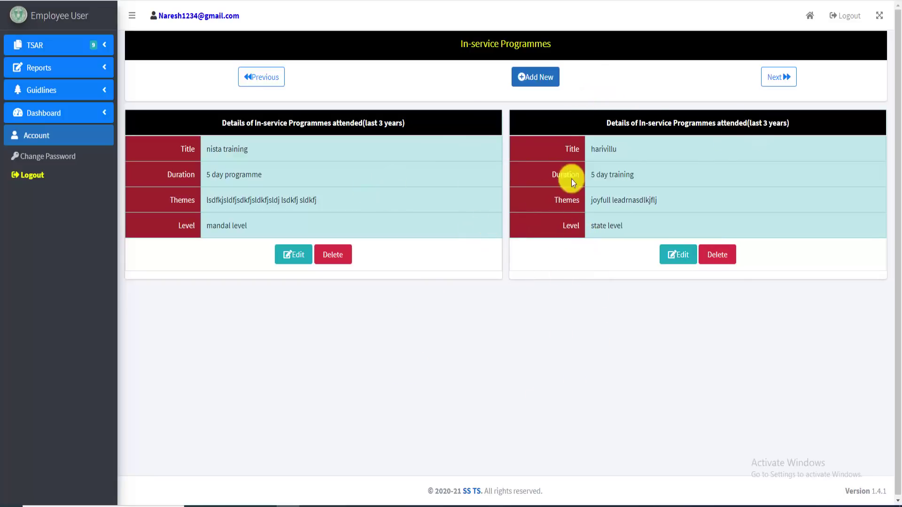
left_click(779, 77)
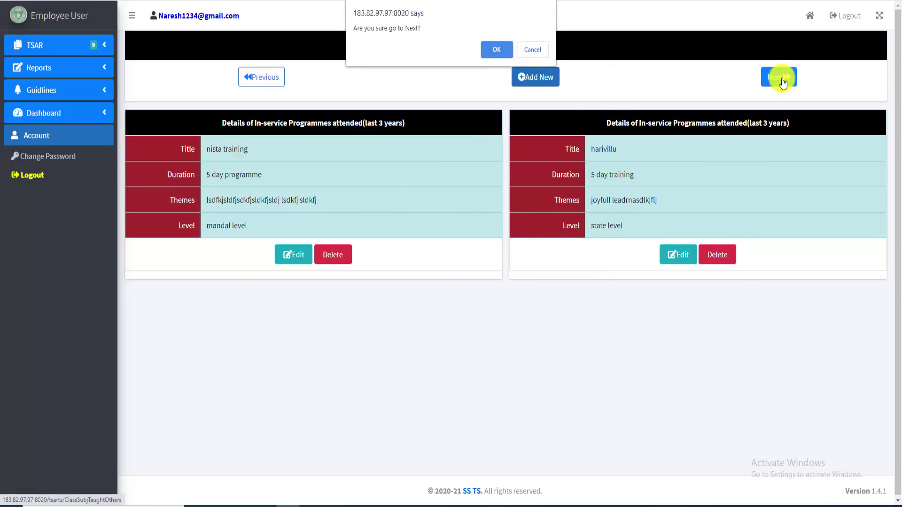
left_click(491, 49)
Highlight and then clear the Class(es)/Subject(s) Taught heading text
left_click_drag(229, 55, 522, 49)
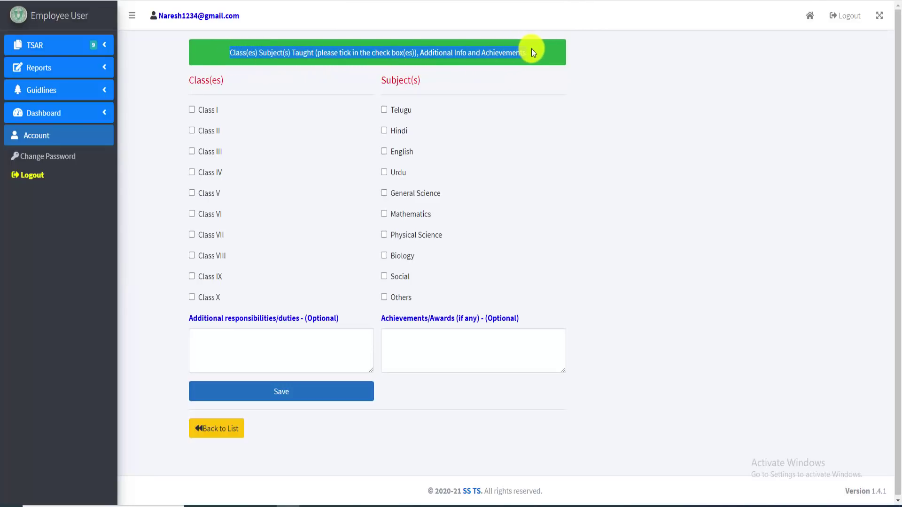
left_click(216, 53)
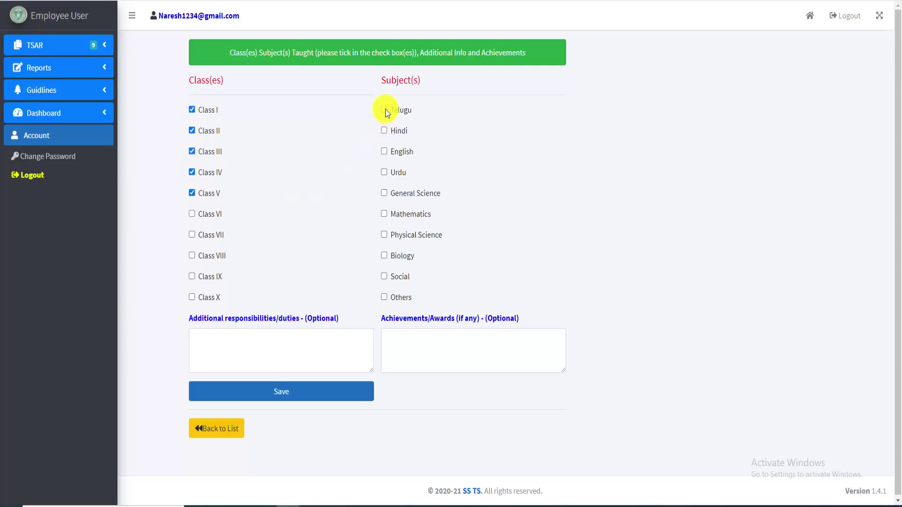
Tick General Science and Mathematics as subjects taught and place the cursor in Additional responsibilities
left_click(384, 193)
left_click(385, 214)
left_click(354, 324)
left_click(360, 324)
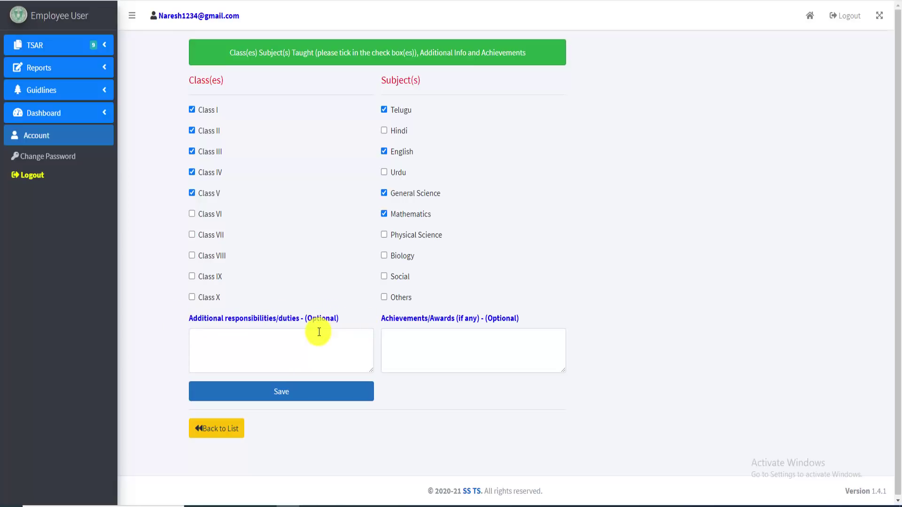
left_click(233, 345)
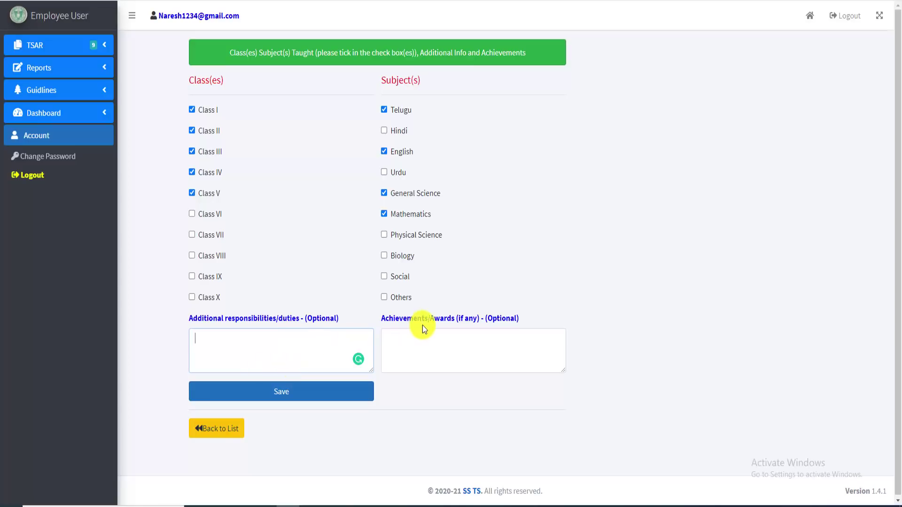
Leave the optional Achievements/Awards field empty and save the classes and subjects record
left_click_drag(381, 319, 464, 315)
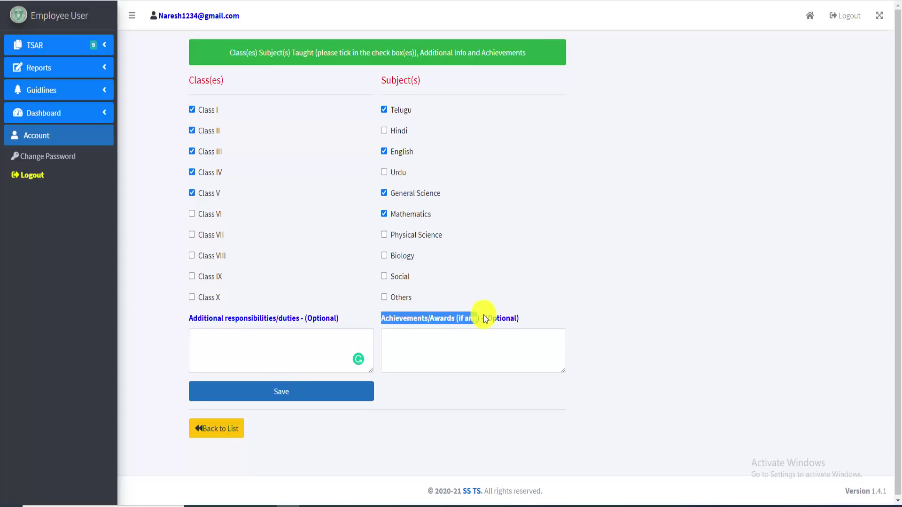
left_click(531, 319)
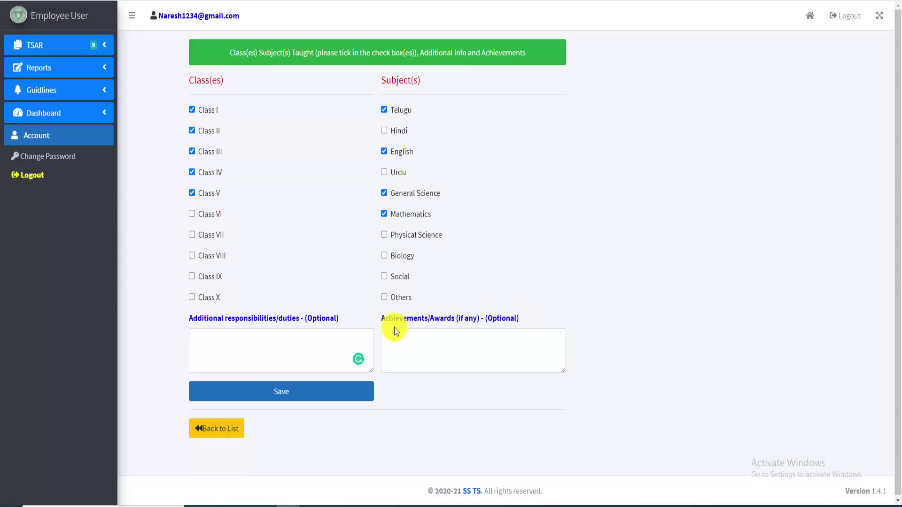
left_click_drag(381, 319, 446, 319)
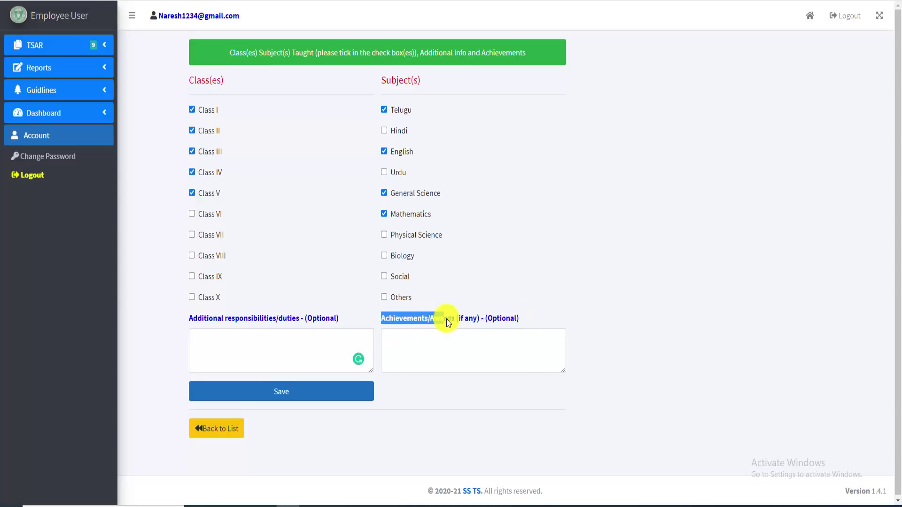
left_click(443, 345)
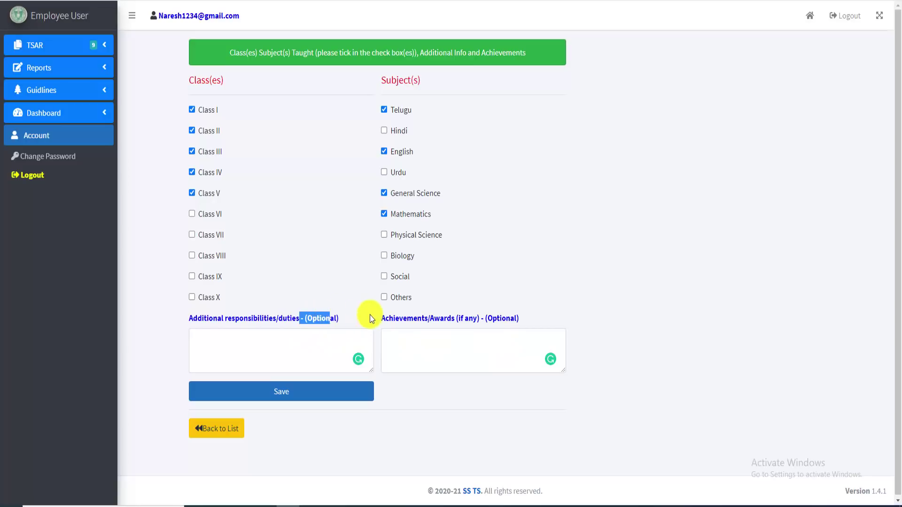
left_click_drag(487, 319, 521, 316)
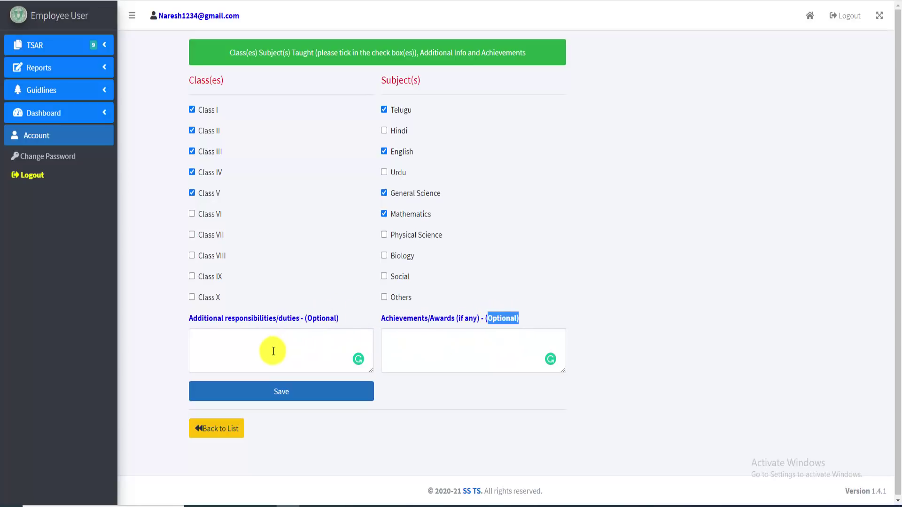
left_click(284, 397)
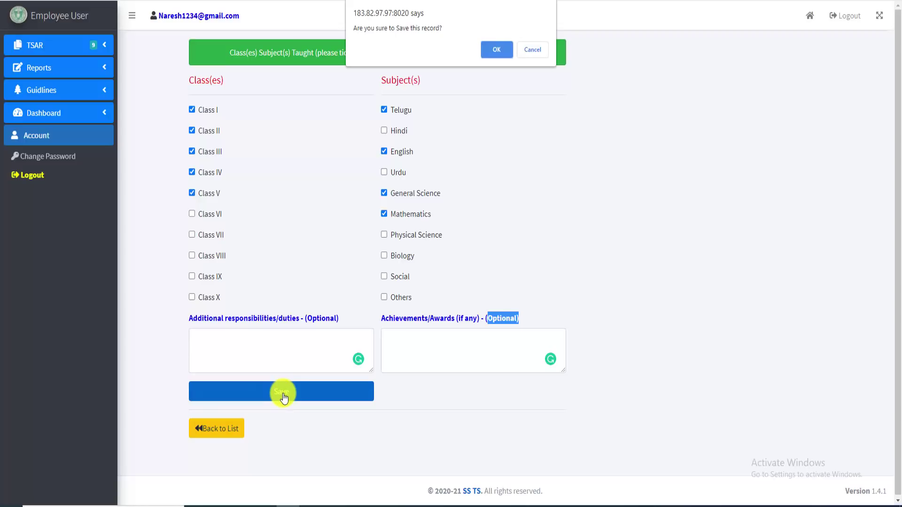
left_click(497, 48)
Review the saved classes table and advance to teacher performance question 1.1
scroll(362, 178, "down", 2)
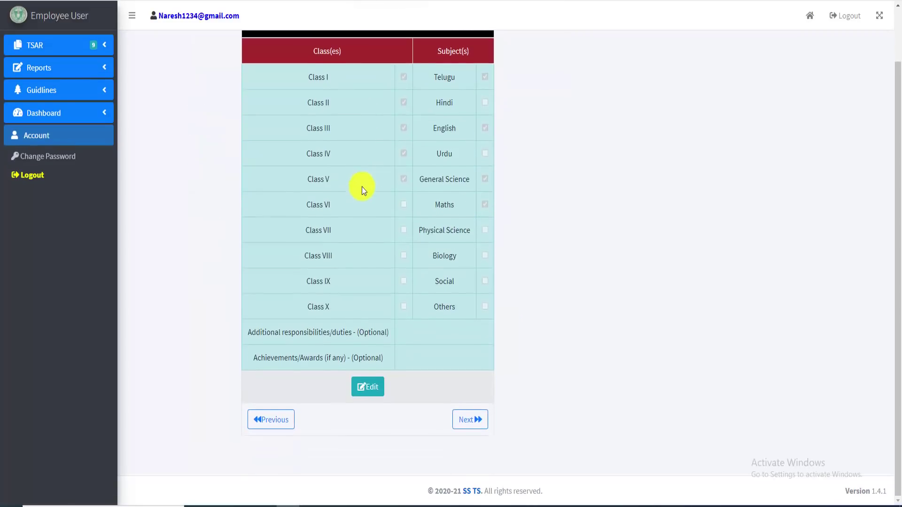
scroll(354, 301, "up", 2)
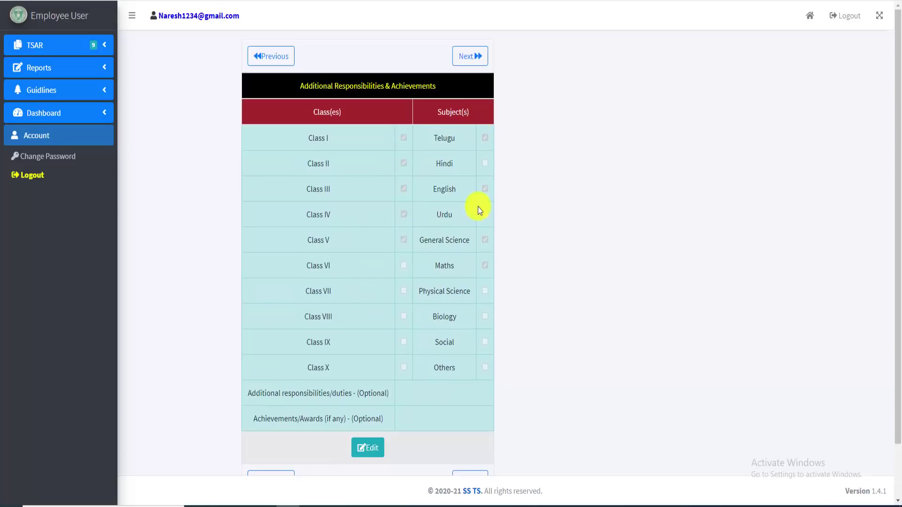
scroll(415, 405, "down", 2)
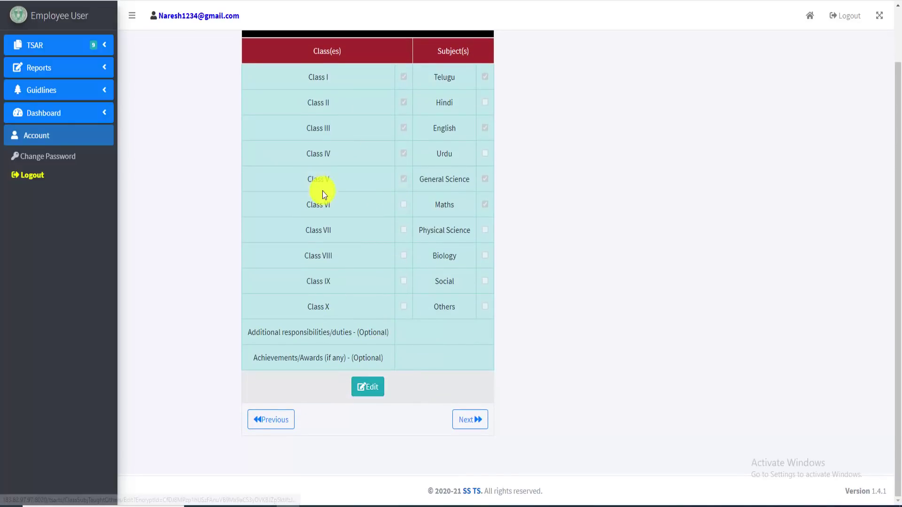
left_click(468, 421)
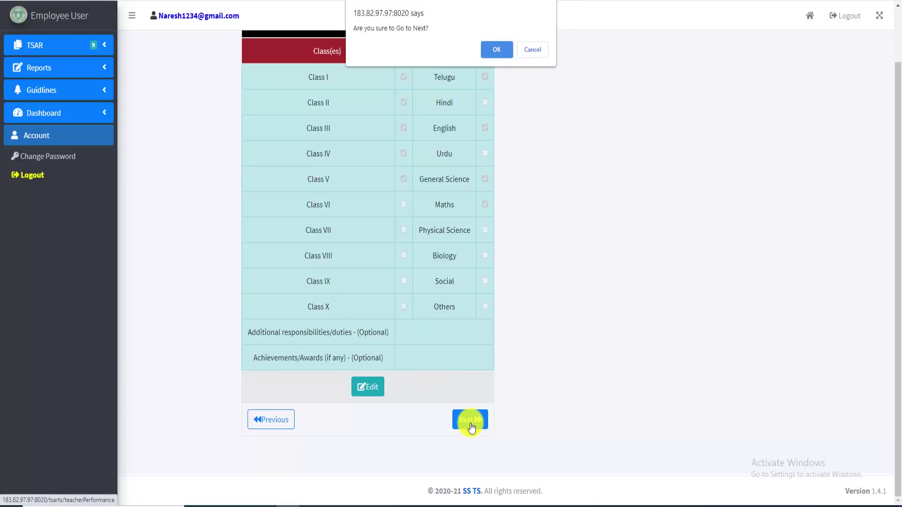
left_click(494, 52)
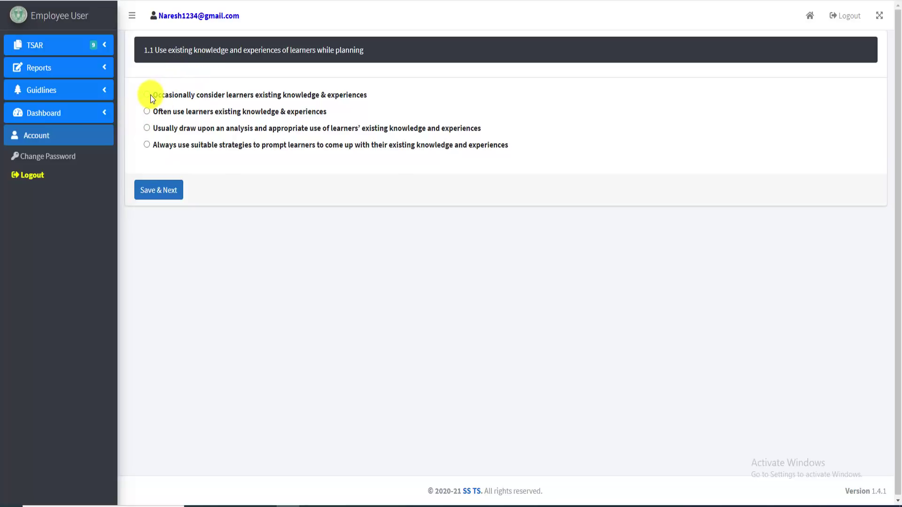
Answer question 1.1 with the 'Usually draw upon' option and save it
double_click(190, 90)
left_click_drag(153, 92, 175, 100)
triple_click(155, 113)
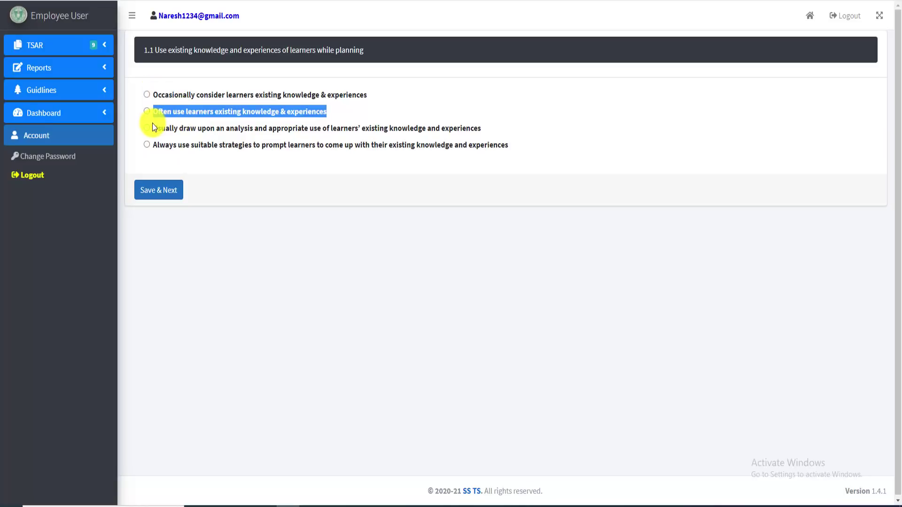
left_click(152, 123)
triple_click(154, 142)
left_click(196, 162)
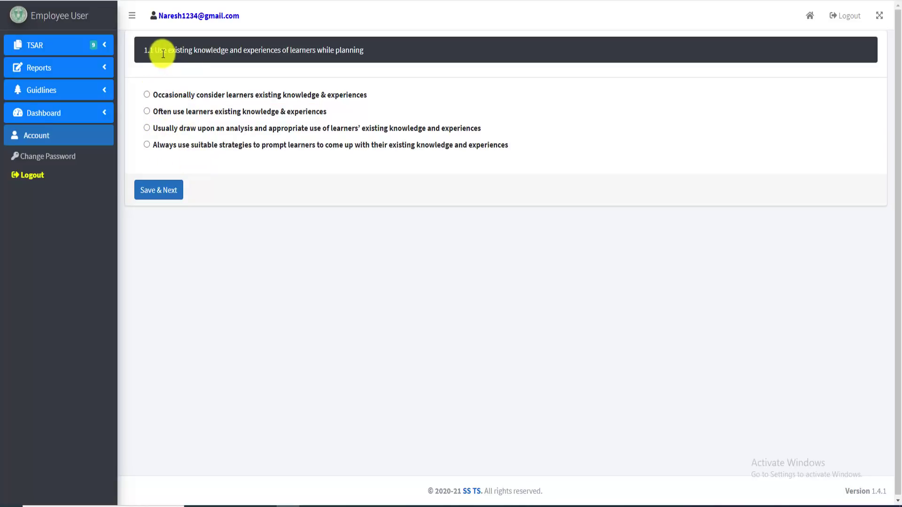
left_click_drag(156, 51, 332, 91)
left_click(221, 165)
left_click(147, 128)
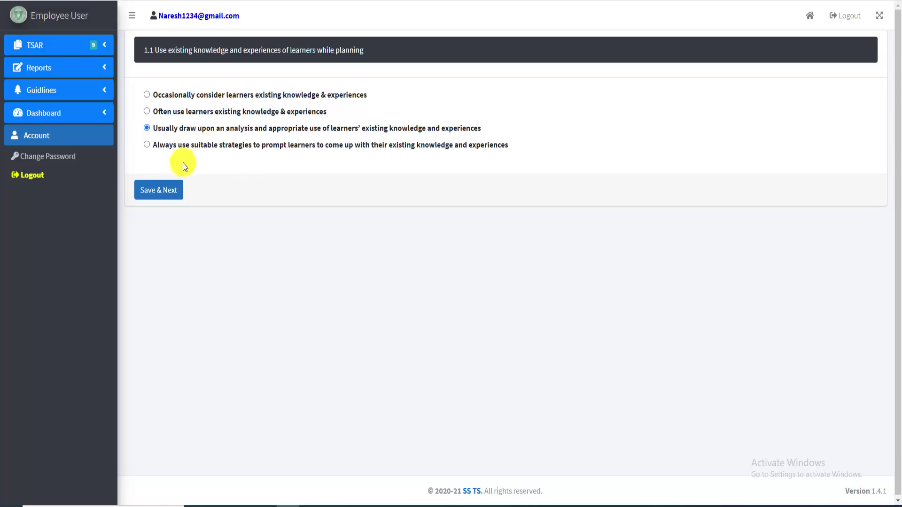
left_click(170, 193)
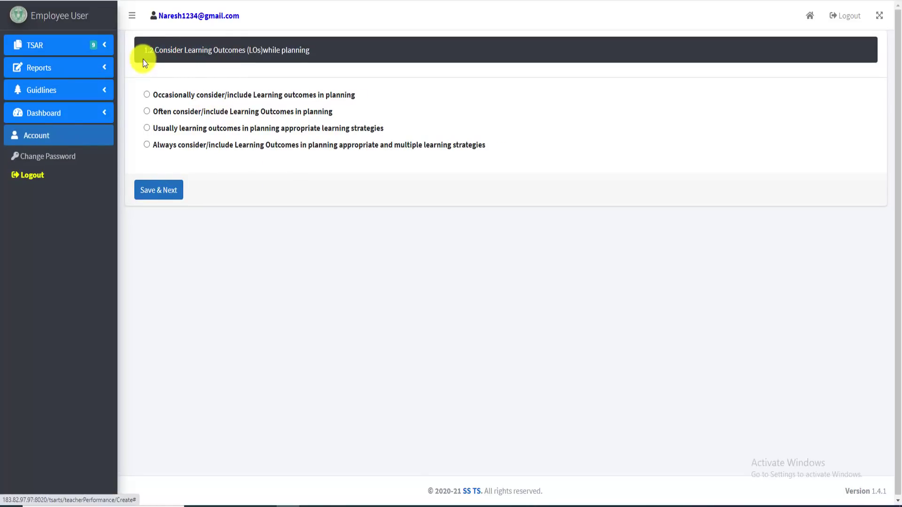
Answer questions 1.2 and 1.3 with Usually, then return to the Dashboard home page
left_click_drag(143, 51, 319, 49)
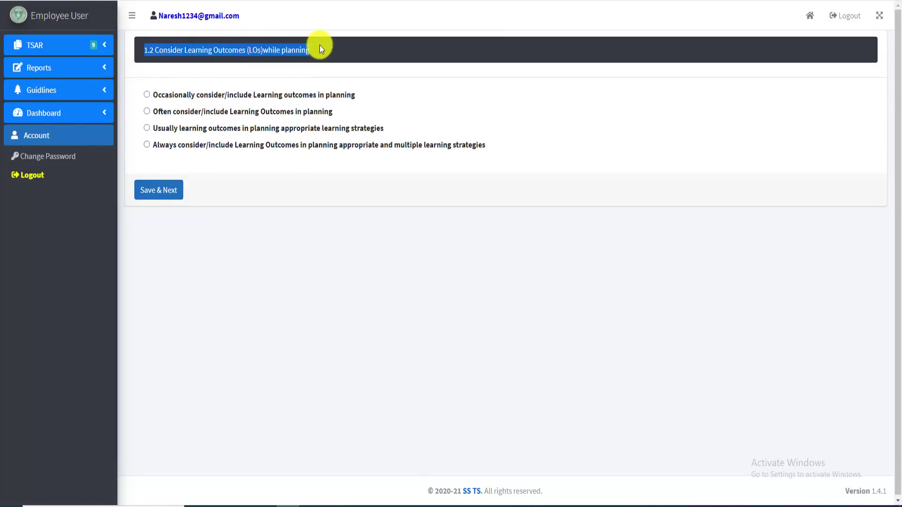
left_click(147, 128)
left_click(166, 190)
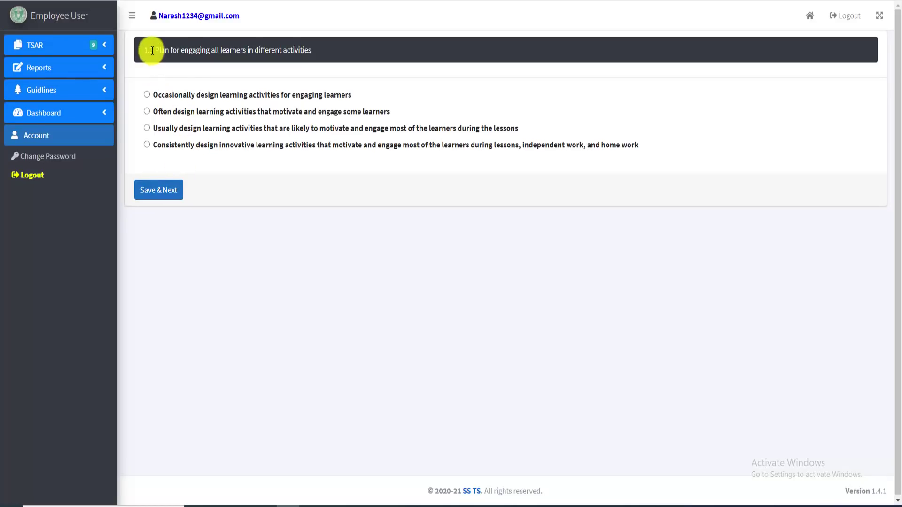
left_click_drag(155, 50, 271, 51)
left_click(147, 128)
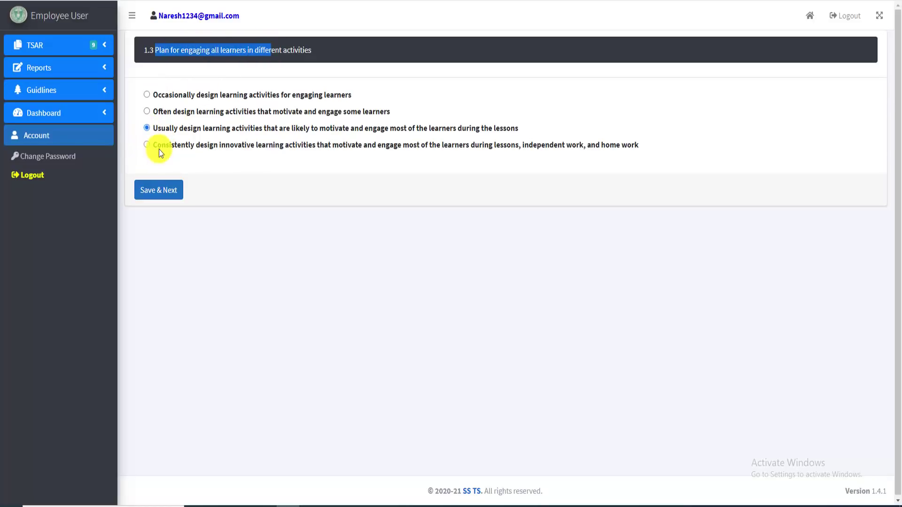
left_click(161, 190)
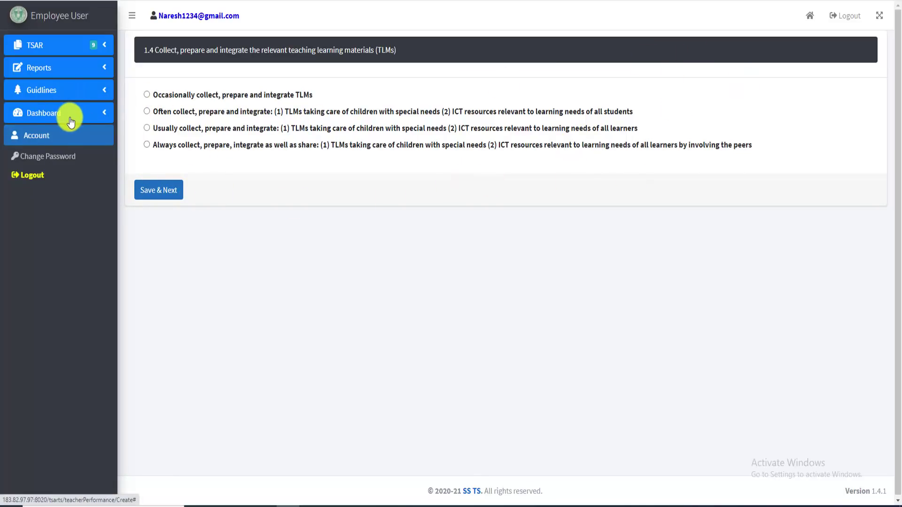
left_click(97, 121)
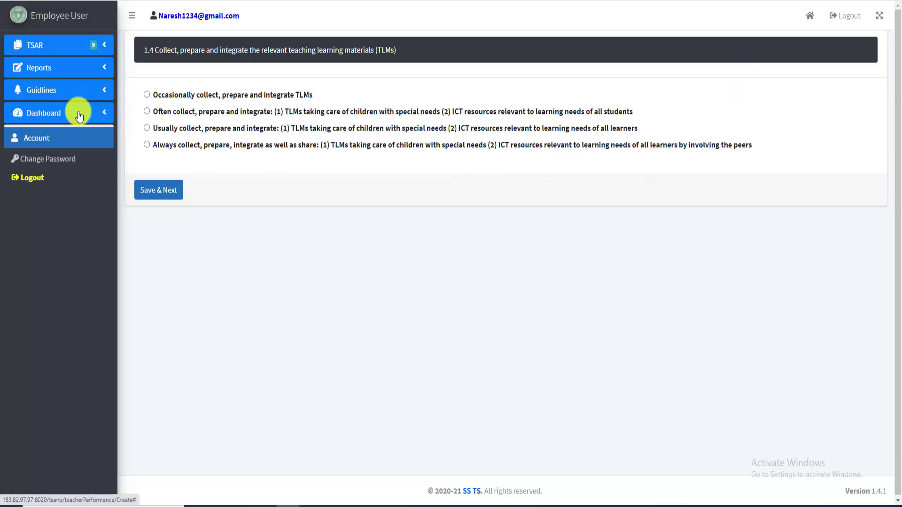
left_click(35, 137)
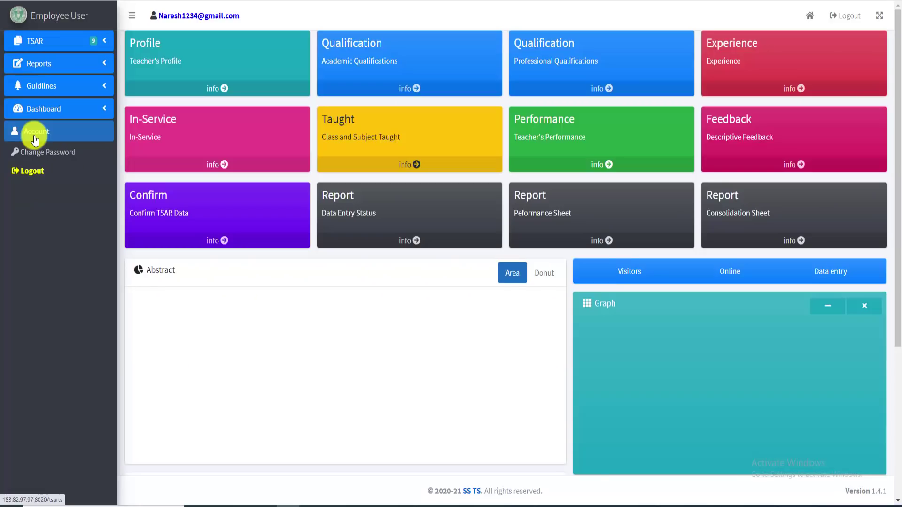
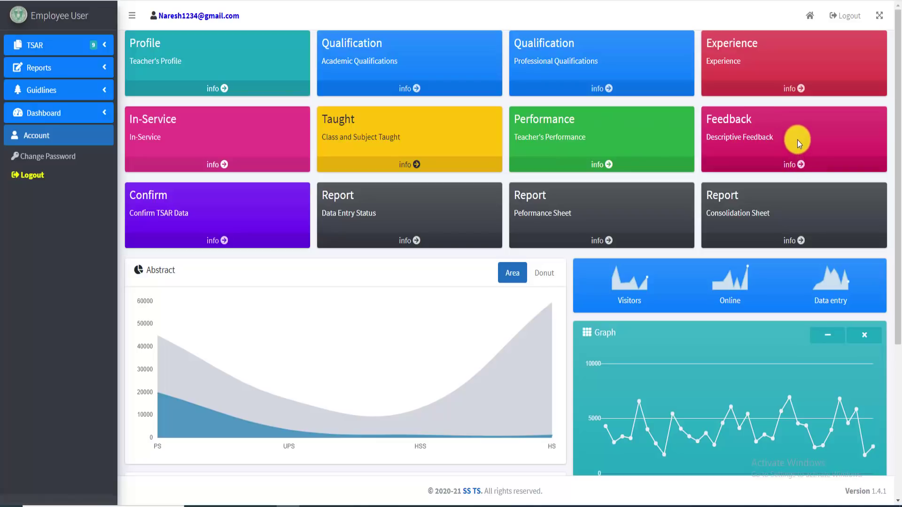
Open the teacher's Descriptive Feedback form and keep PS 1 as the Performance Standard
left_click(800, 166)
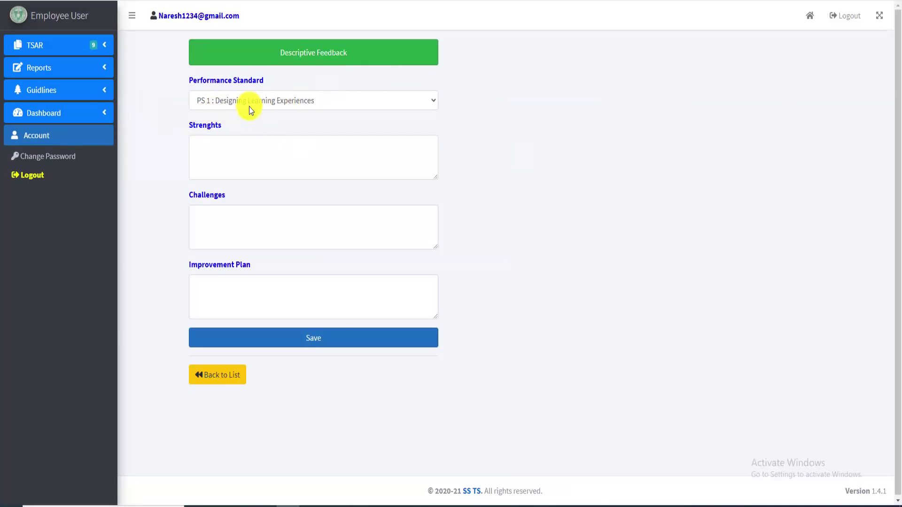
left_click(342, 100)
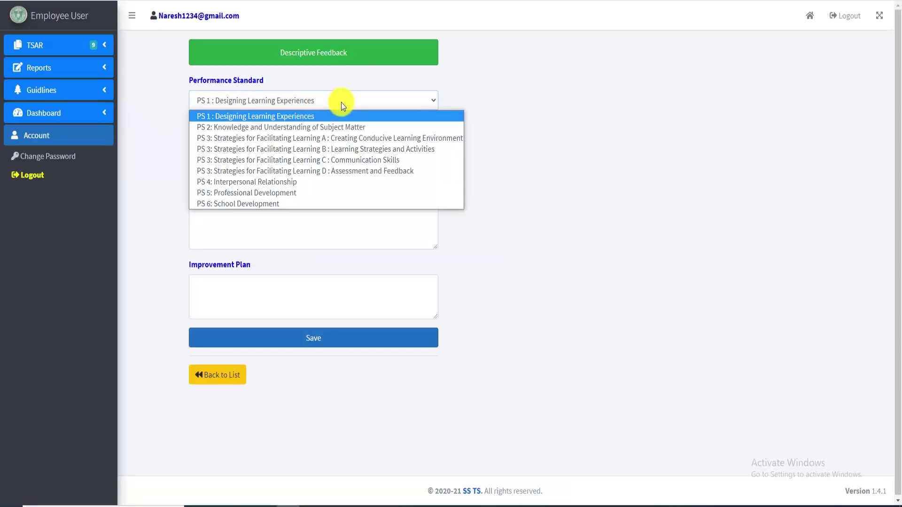
left_click(531, 95)
left_click(365, 107)
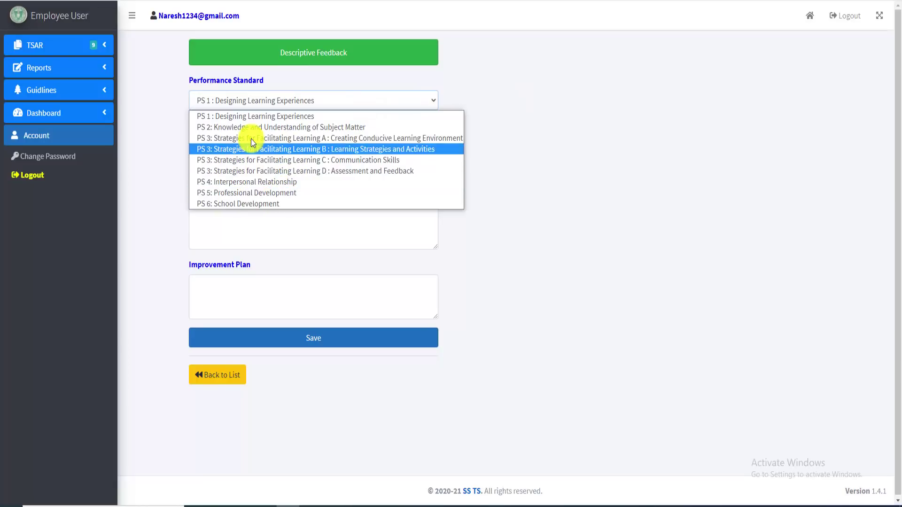
left_click(141, 184)
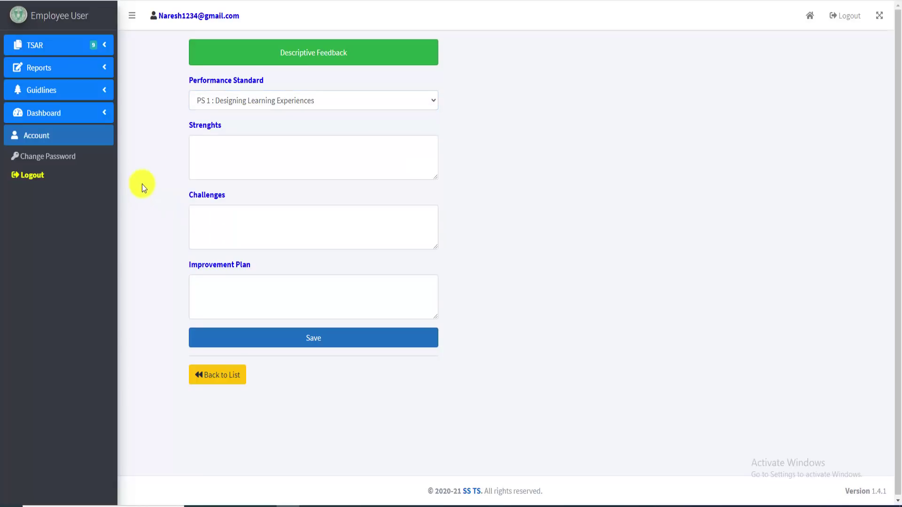
Enter ';lasdfa;lsd' to trigger the special-characters warning, then clear Strengths so its required-field error shows
left_click(234, 157)
left_click(246, 225)
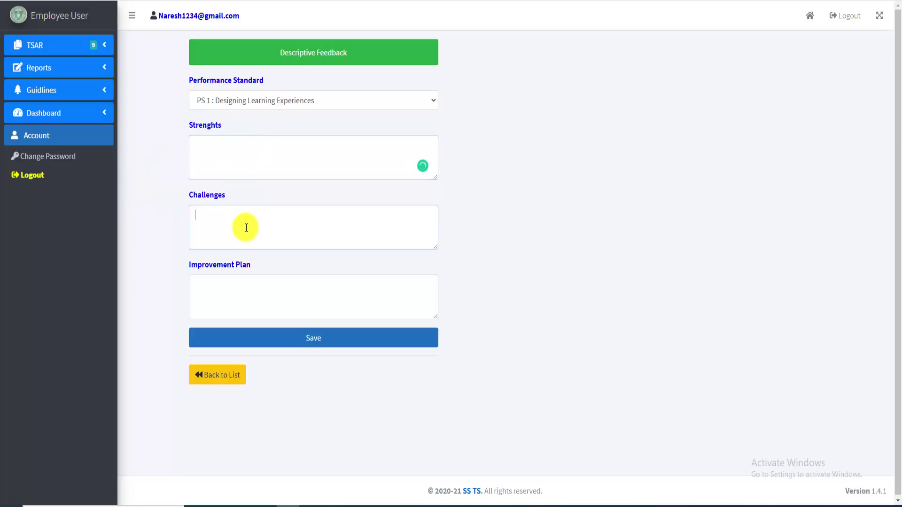
left_click(258, 296)
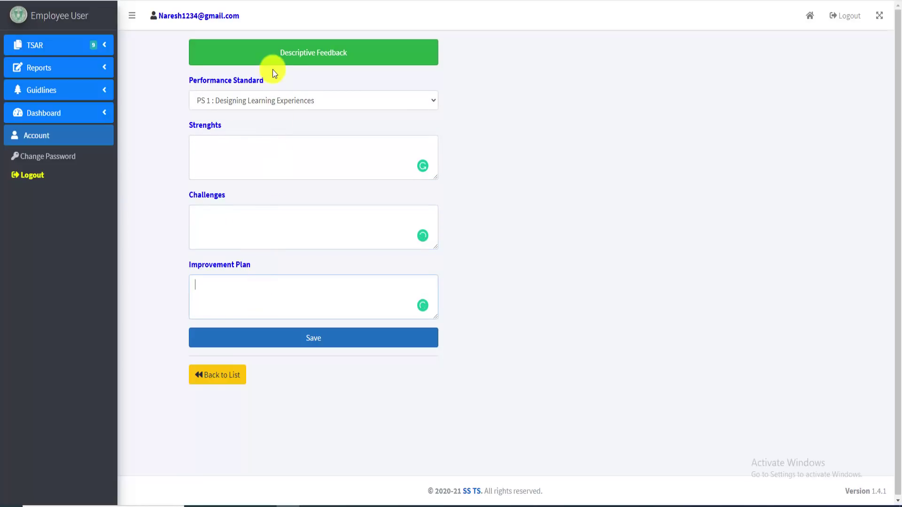
left_click(249, 156)
left_click(242, 233)
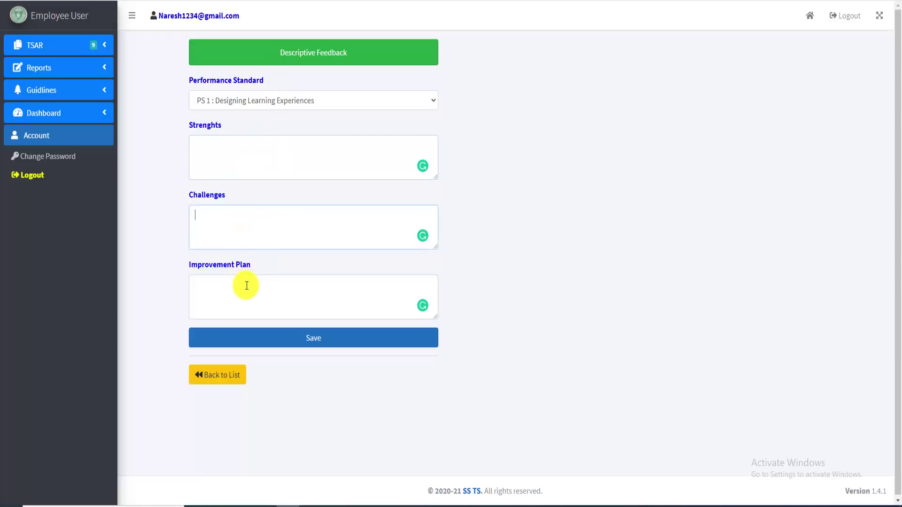
left_click(247, 293)
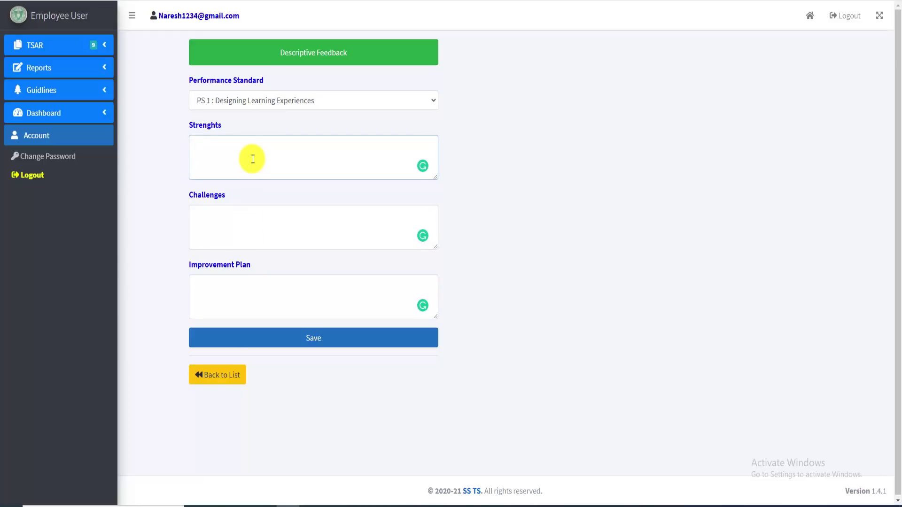
type(";lasdfa;lsd")
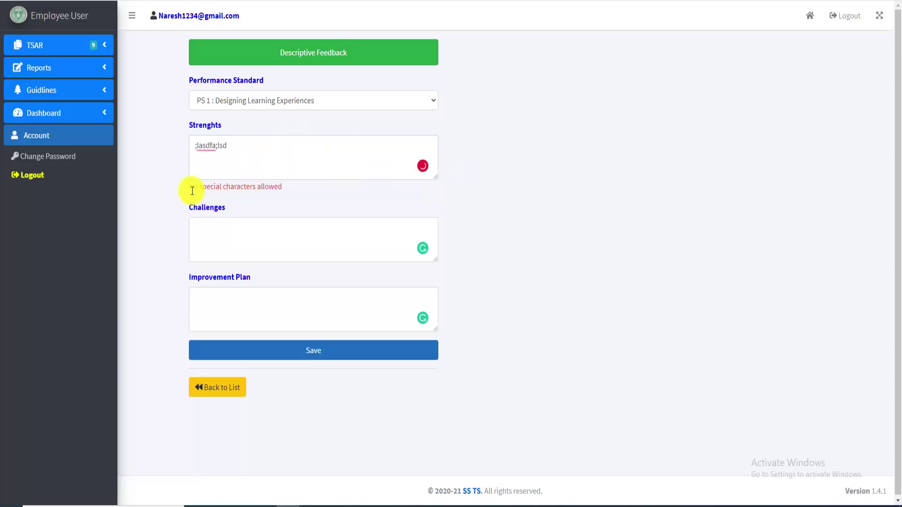
left_click_drag(193, 191, 288, 186)
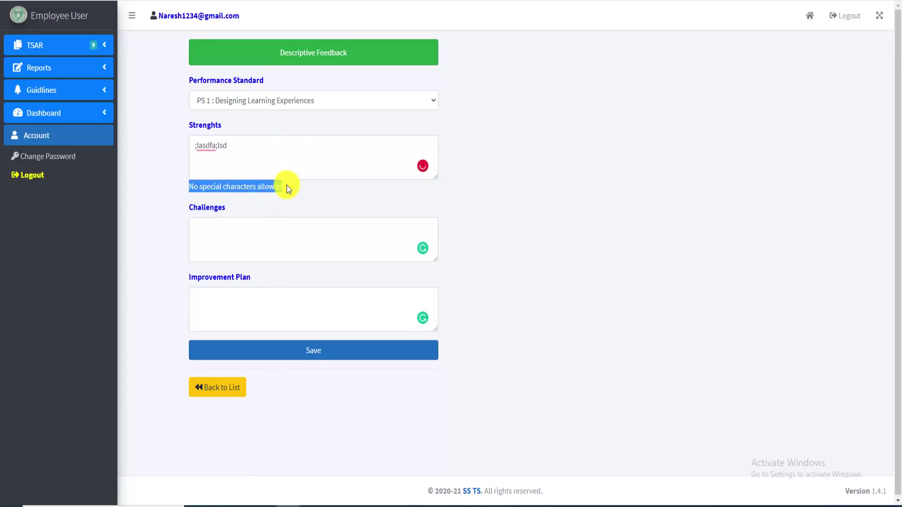
left_click(220, 149)
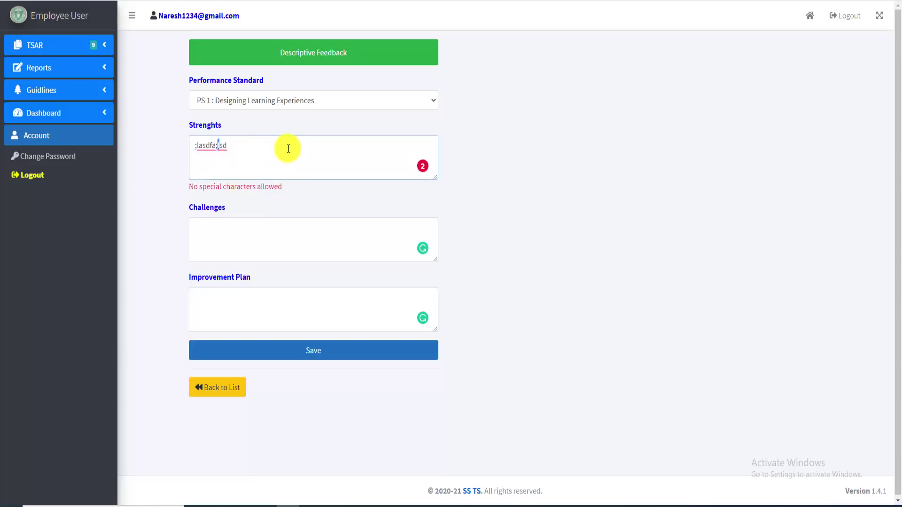
key("BackSpace")
key("BackSpace")
key("BackSpace")
key("BackSpace")
key("BackSpace")
key("BackSpace")
key("BackSpace")
key("BackSpace")
key("BackSpace")
key("Delete")
key("Delete")
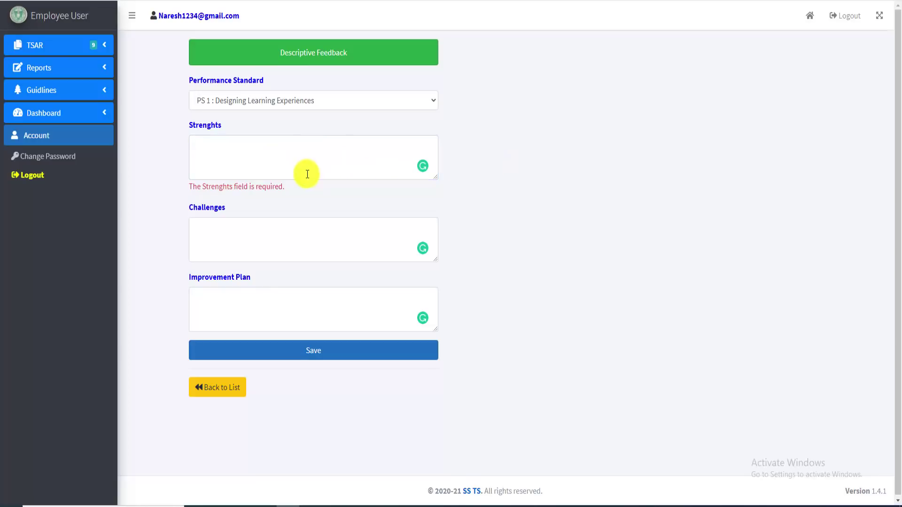
Try saving the empty feedback form to reveal the required-field errors
left_click(255, 160)
left_click(258, 311)
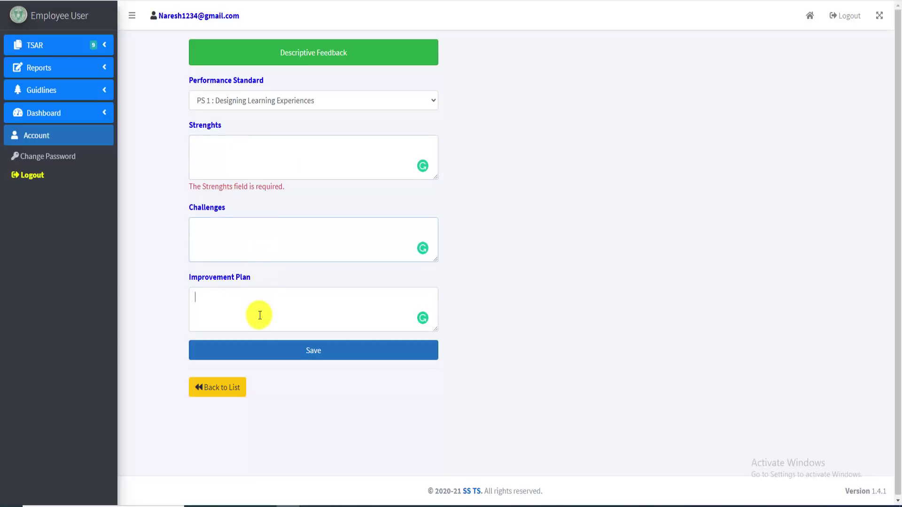
left_click(258, 234)
left_click(239, 151)
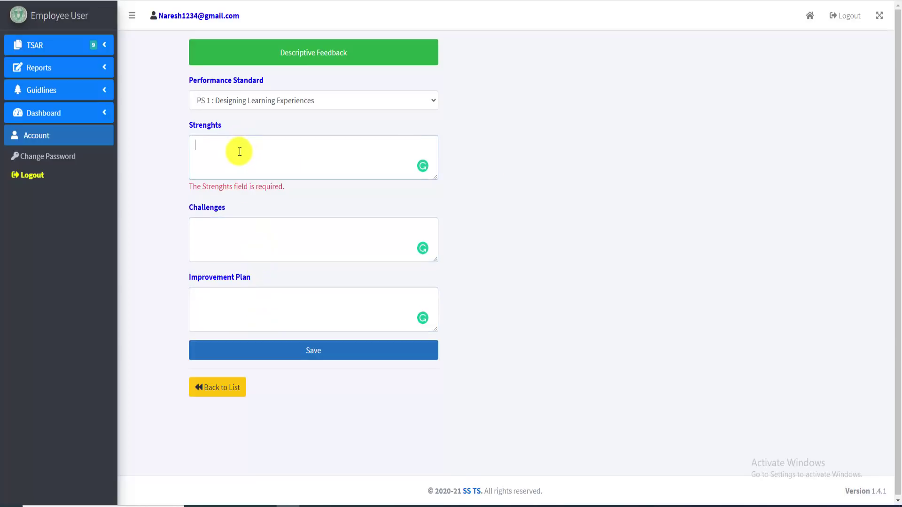
left_click(267, 239)
left_click(259, 303)
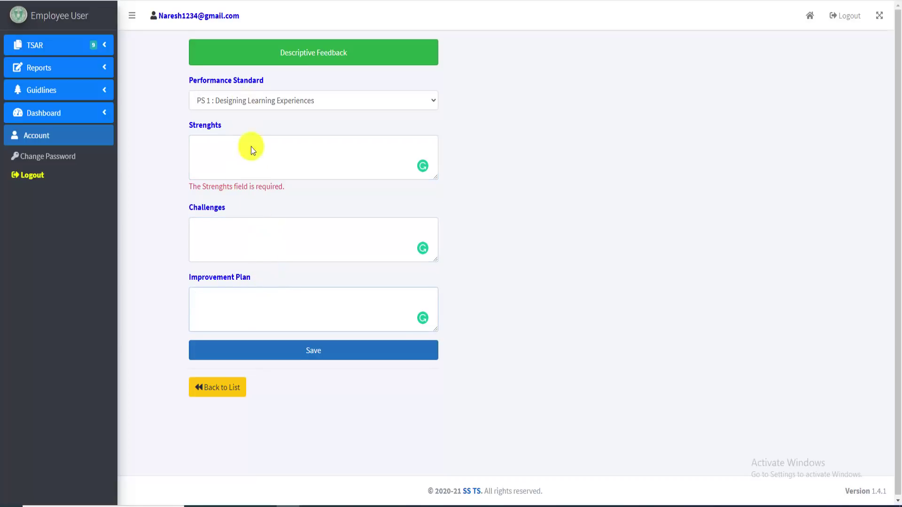
left_click(319, 357)
left_click(493, 50)
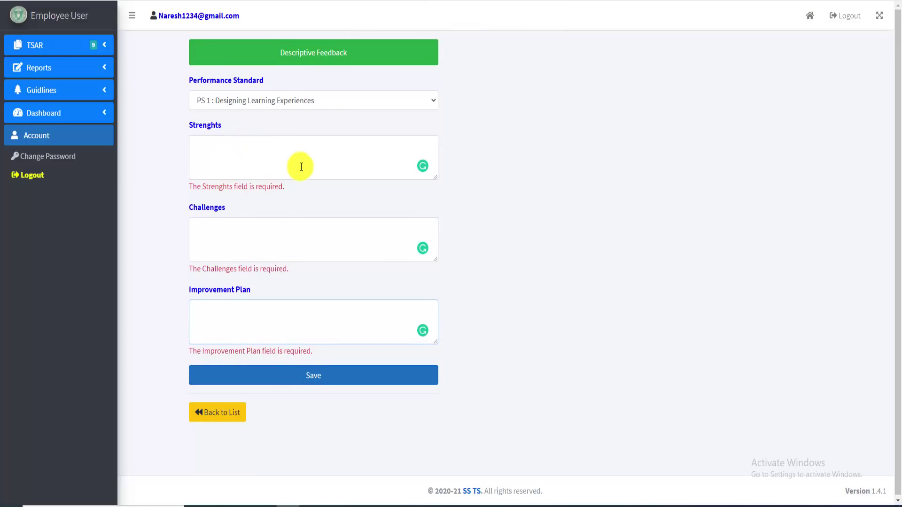
Save the PS 1 feedback with Strengths 'telugu' and 'dfghdfgh' for Challenges and Improvement Plan
left_click(262, 164)
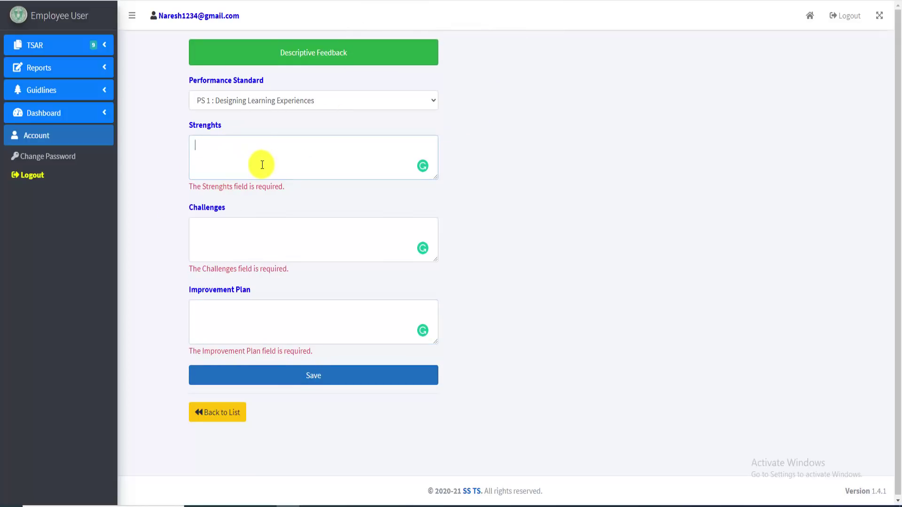
type("telug")
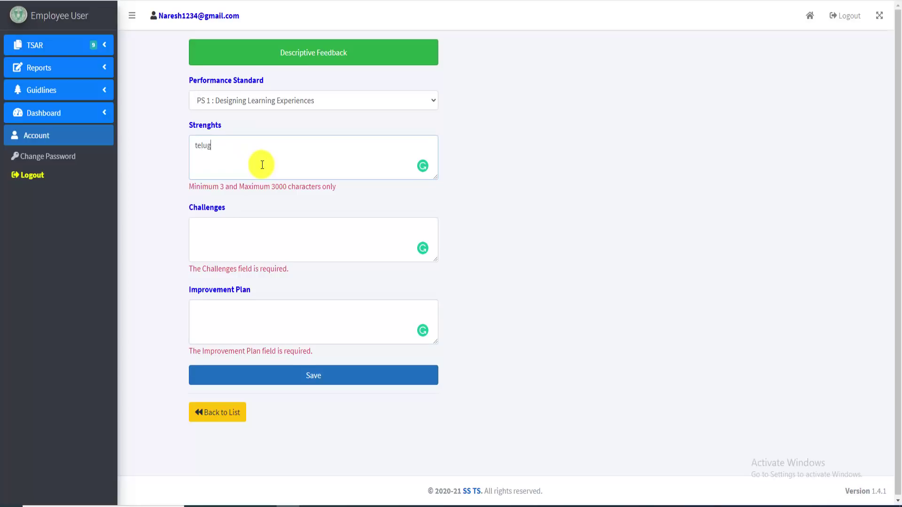
type("u")
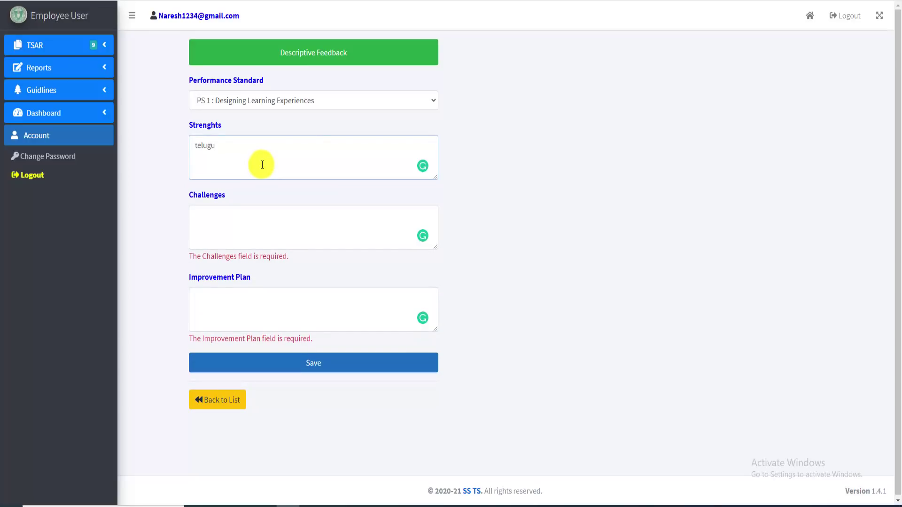
left_click(269, 215)
type("dfghdfgh")
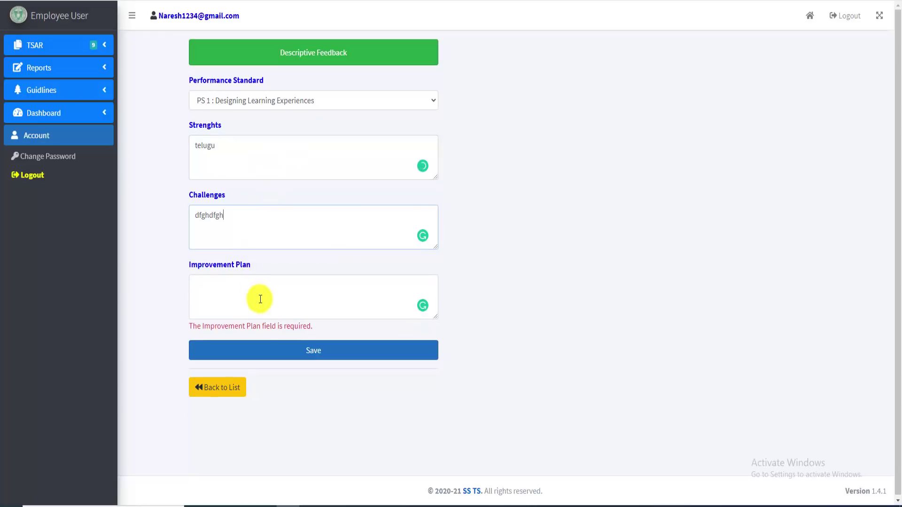
left_click(260, 300)
type("dfghdfgh")
left_click(325, 342)
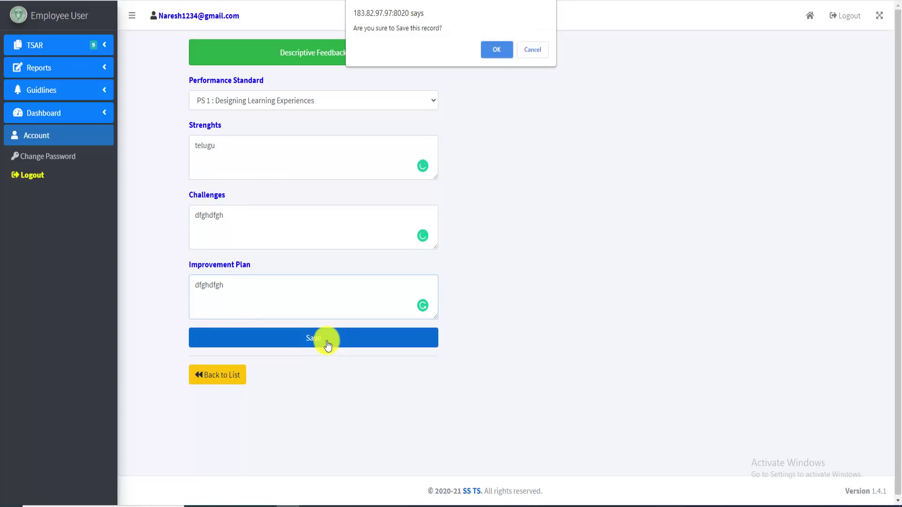
left_click(498, 49)
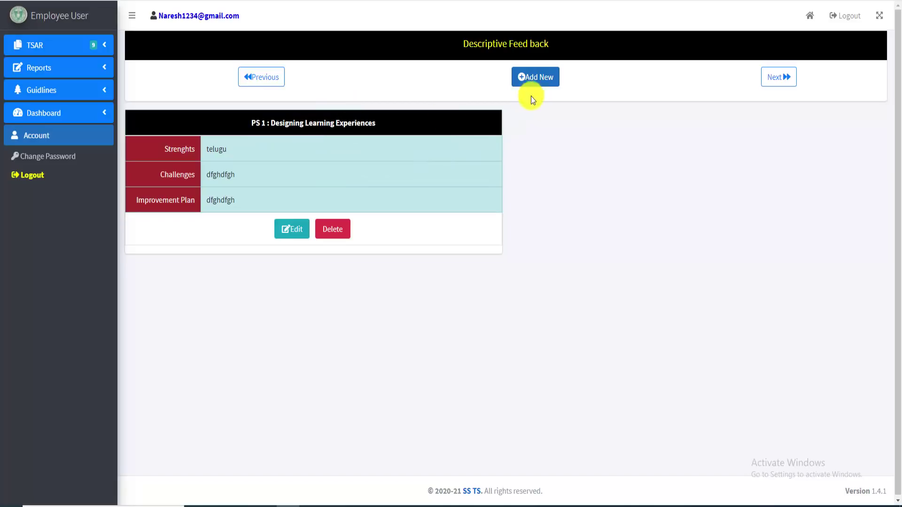
Add and save a PS 2 feedback record with 'sdfgsdfg' for Strengths and Challenges
left_click(531, 81)
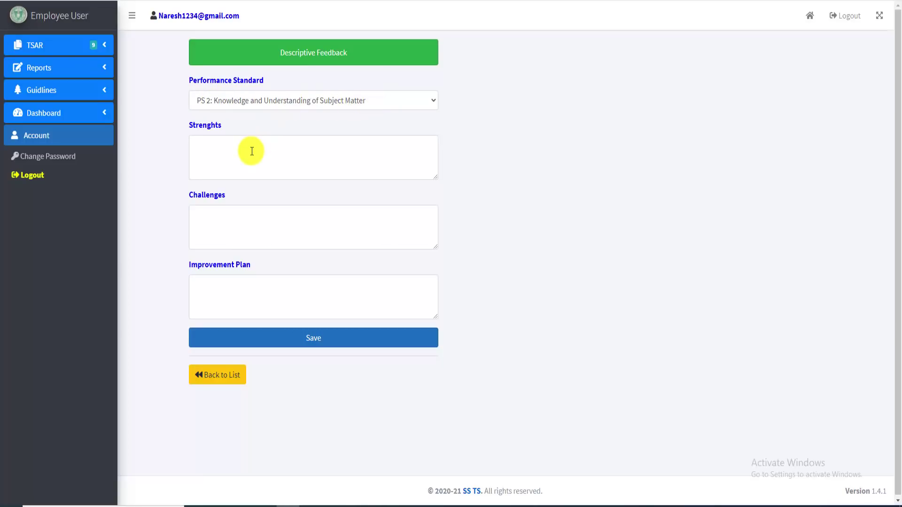
type("sdfg")
left_click(253, 234)
type("sdfg")
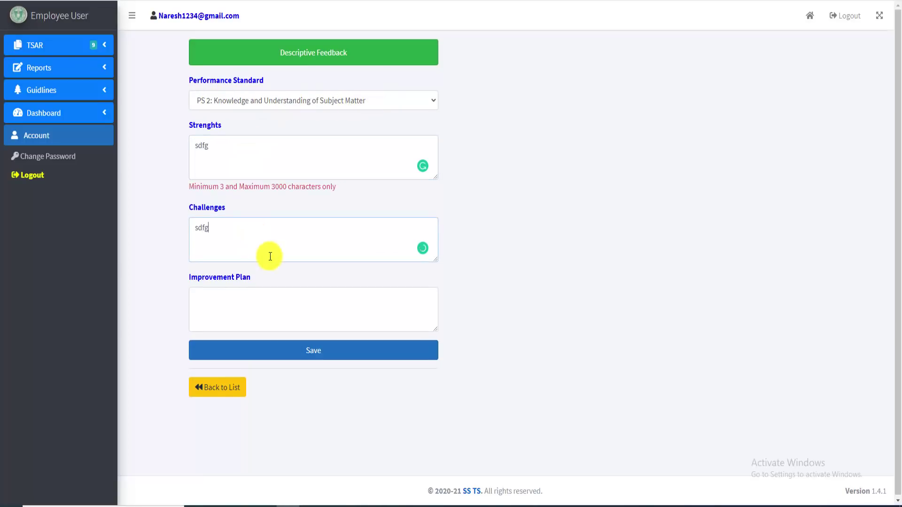
left_click(231, 147)
type("sdfg")
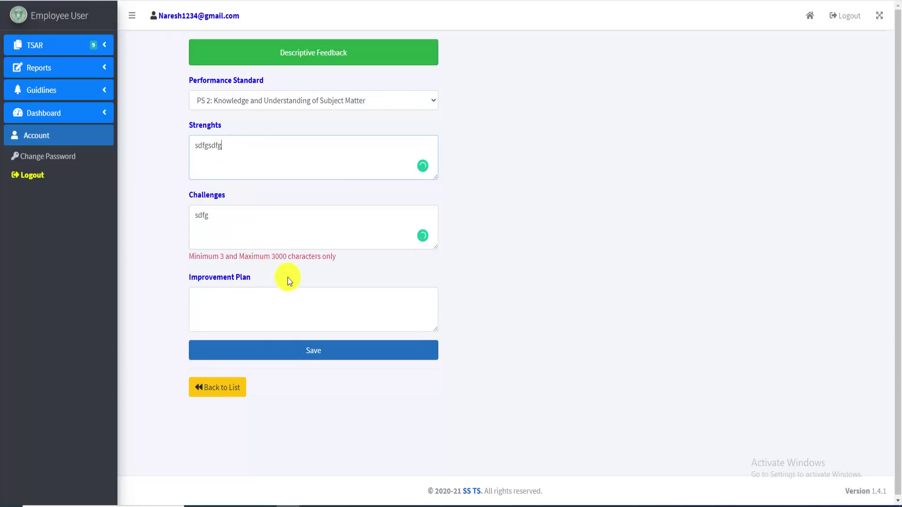
left_click(272, 225)
type("sdfg")
left_click(268, 302)
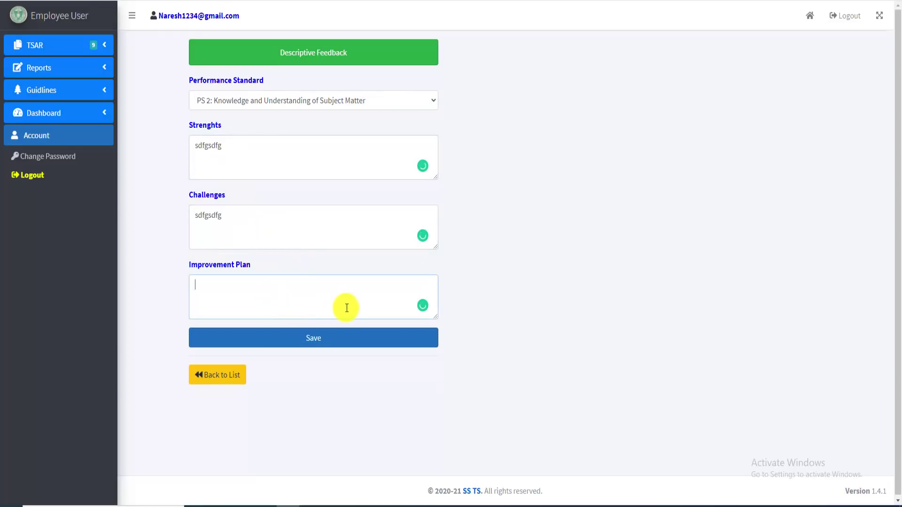
left_click(323, 343)
left_click(492, 49)
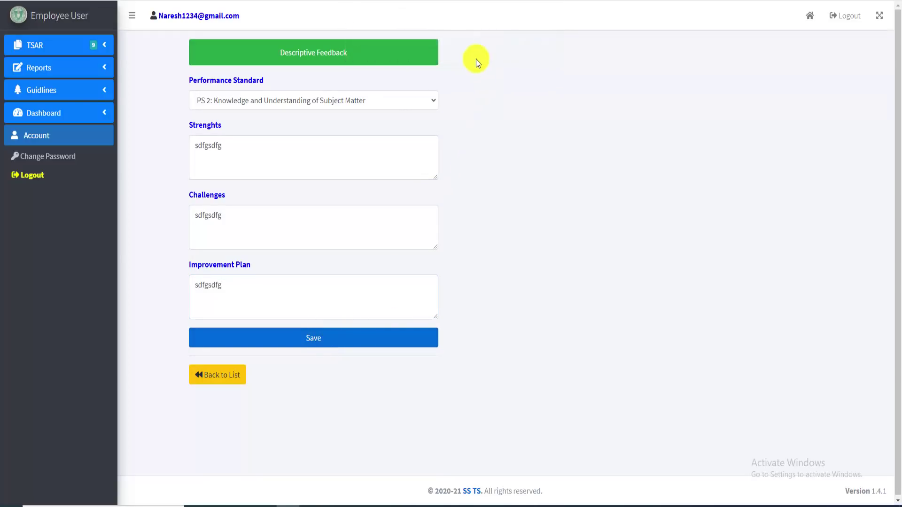
Add and save a PS 3 A feedback record filled with placeholder text in all three fields
left_click(541, 80)
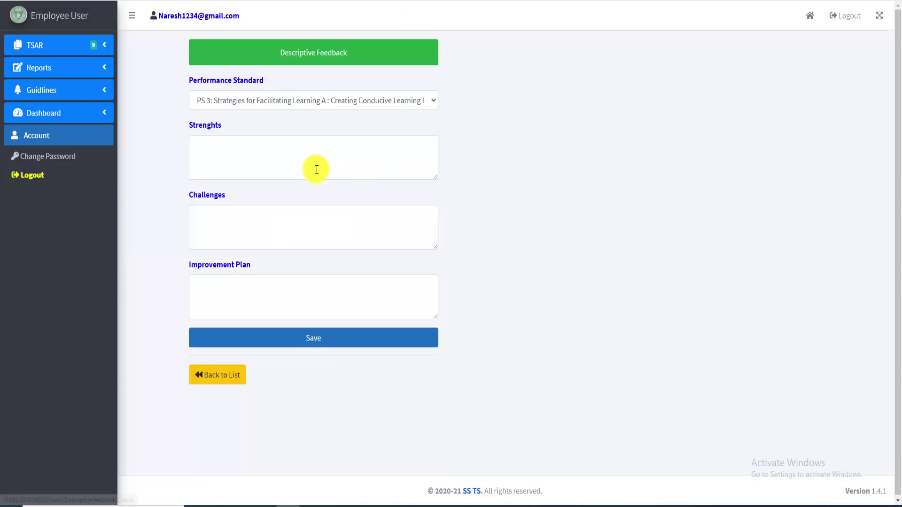
left_click(260, 159)
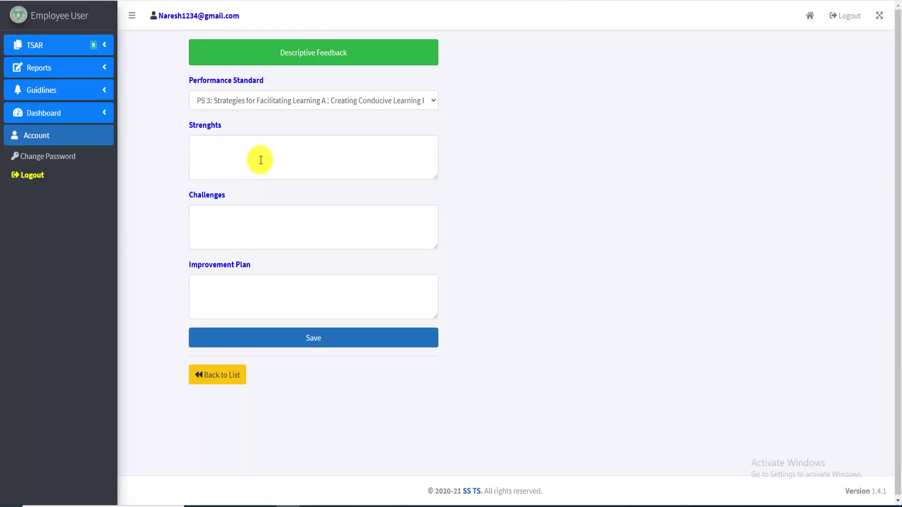
type("sdfgsdfgsfd")
left_click(273, 232)
type("dsfgsdfgsdf")
left_click(290, 299)
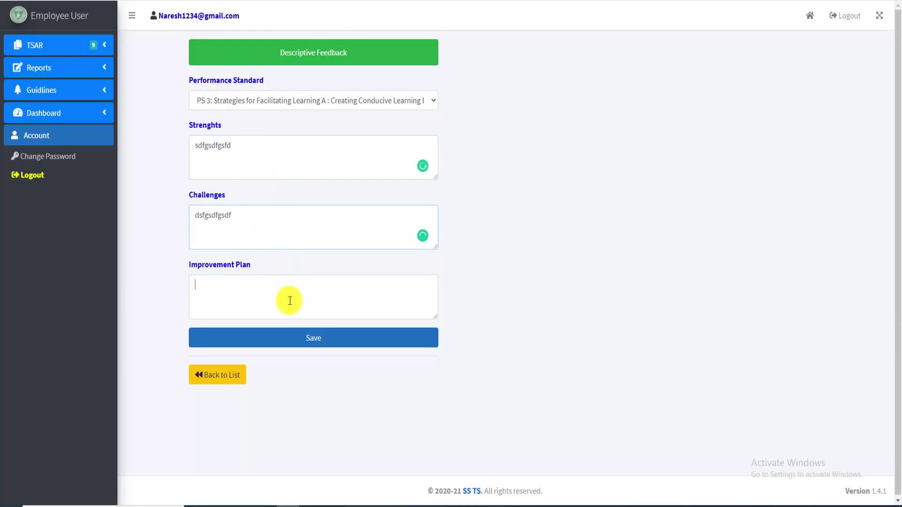
type("dfgsdfgsdf")
left_click(322, 346)
left_click(501, 53)
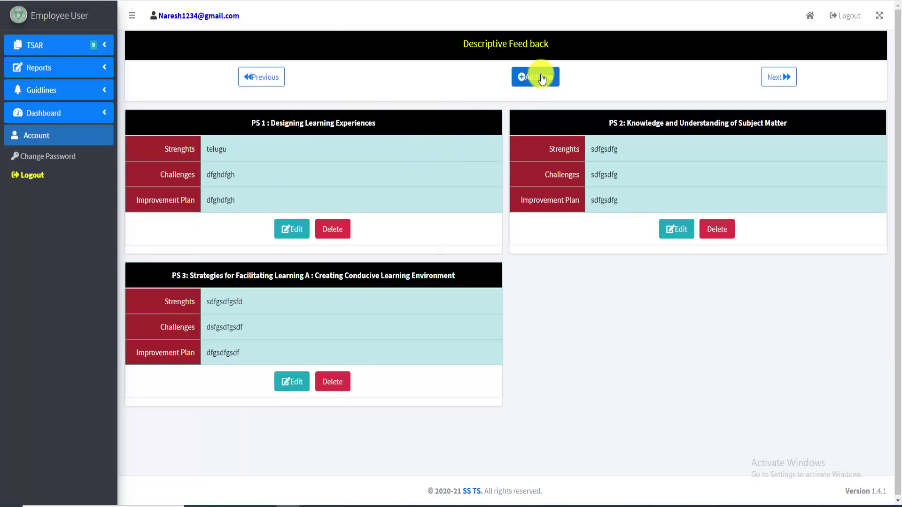
Add and save a PS 3 B feedback record with placeholder Strengths and Challenges
left_click(541, 79)
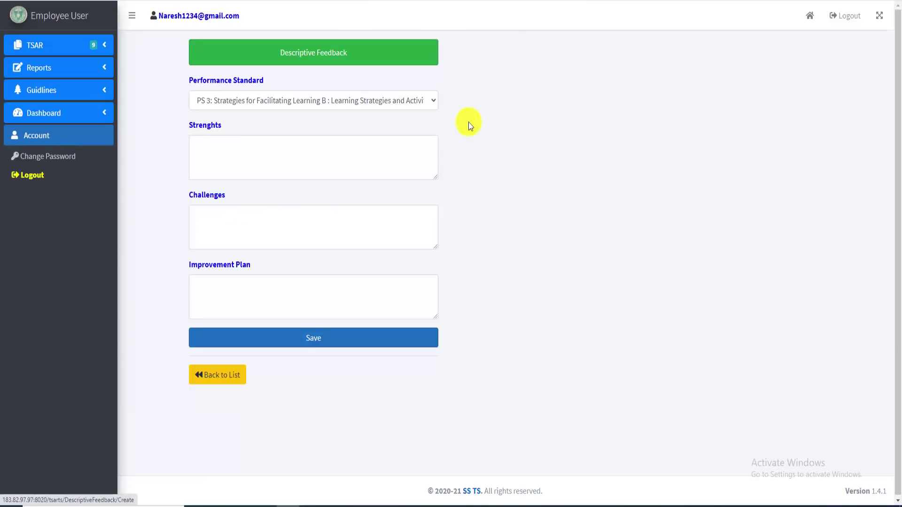
left_click(297, 168)
type("sdfgsdfgfsd")
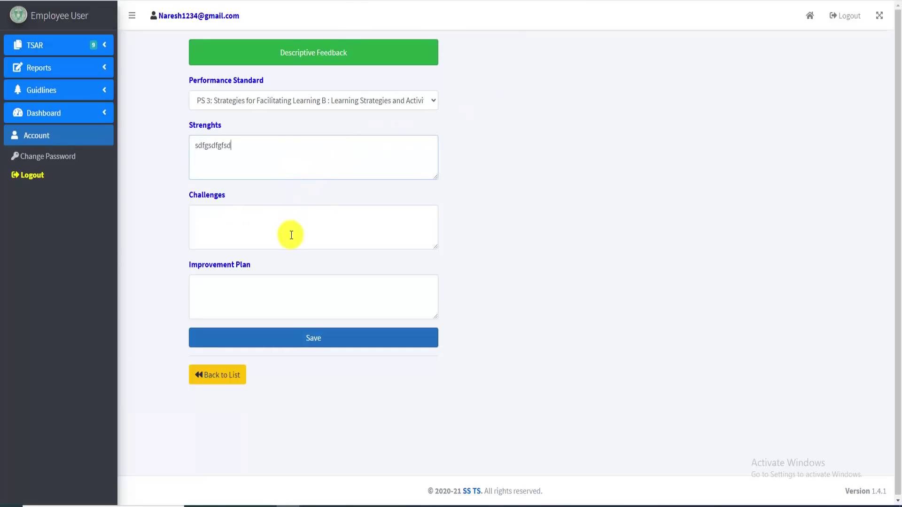
left_click(289, 238)
type("dfgsdfg")
type("gfds")
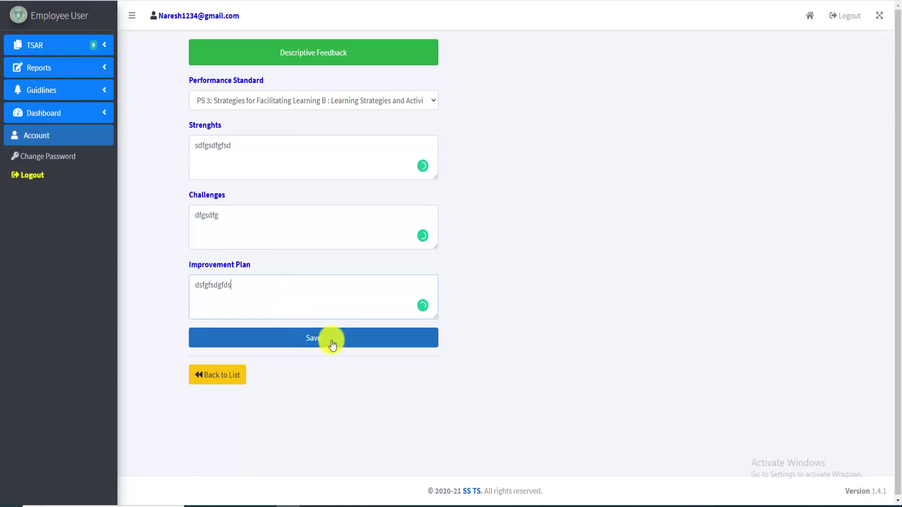
left_click(330, 342)
left_click(500, 43)
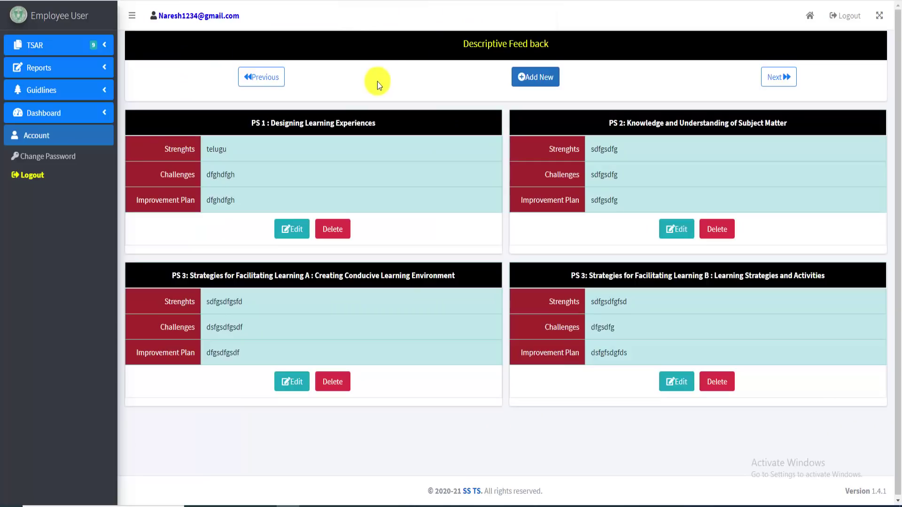
Add and save a PS 3 C feedback record with placeholder text in all three fields
left_click(535, 77)
left_click(279, 160)
type("sdfgsfdg")
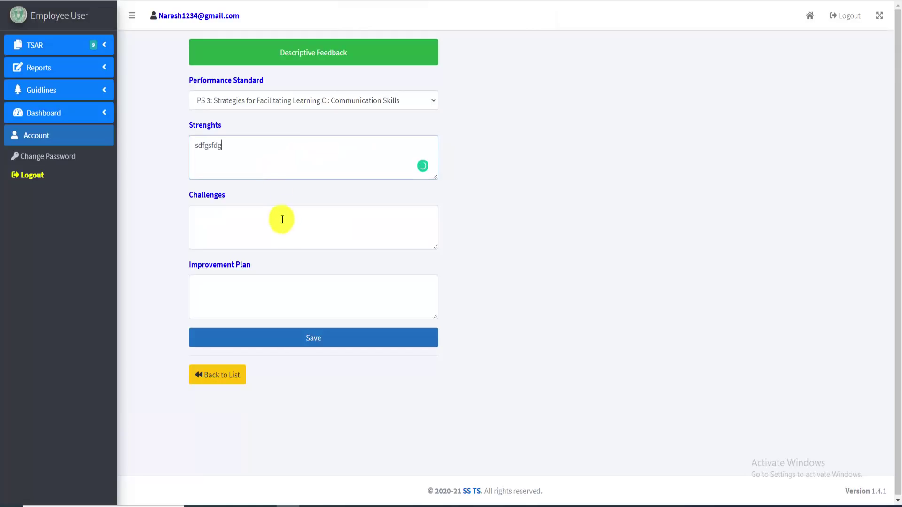
left_click(286, 221)
type("sdfgsdfg")
left_click(300, 294)
type("dfgsdfg")
left_click(323, 338)
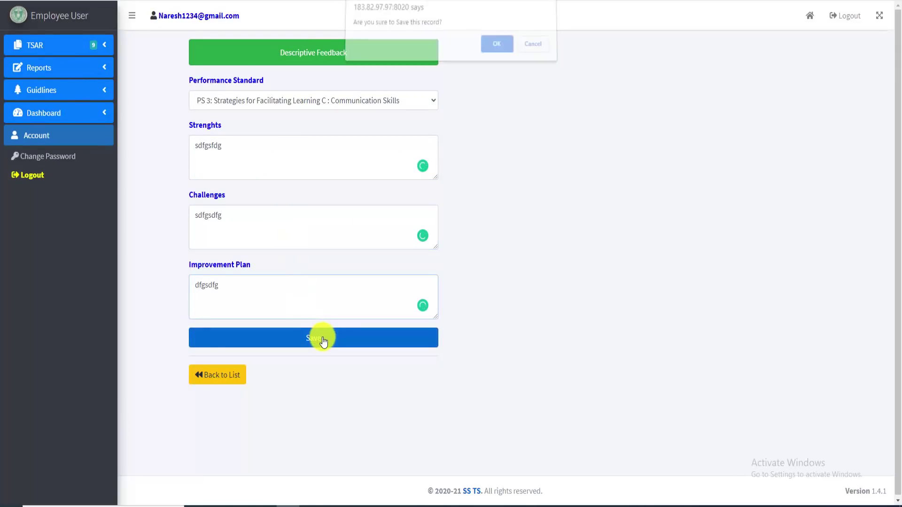
left_click(496, 47)
Add and save a PS 3 D feedback record with placeholder text in all three fields
left_click(538, 77)
left_click(331, 150)
type("sdfgsdfg")
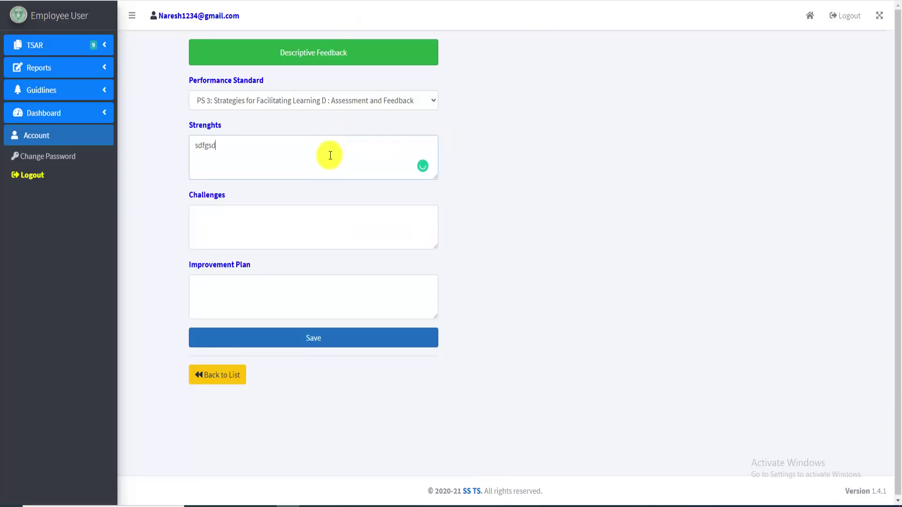
left_click(323, 221)
type("dfsgfsdg")
left_click(302, 310)
type("sdfgsdfg")
left_click(321, 344)
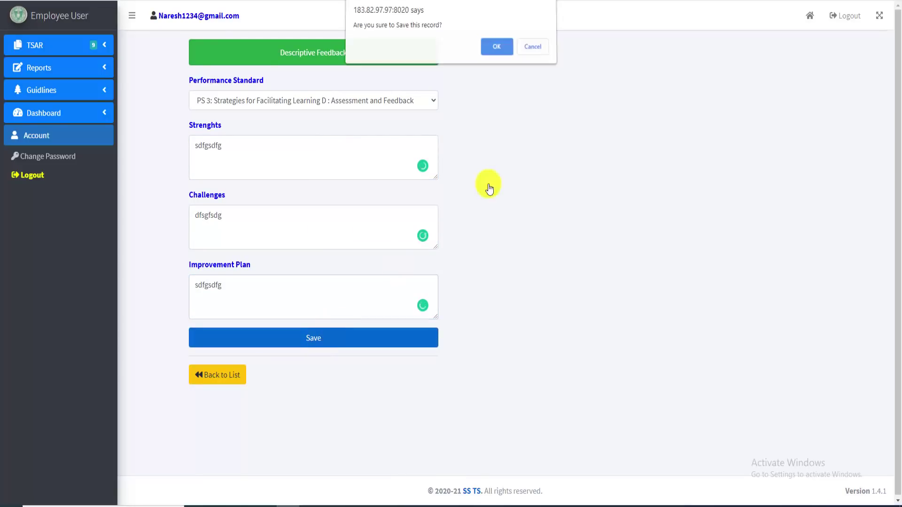
left_click(496, 47)
Fill and save the PS 4 feedback record with placeholder text in all three fields
left_click(250, 153)
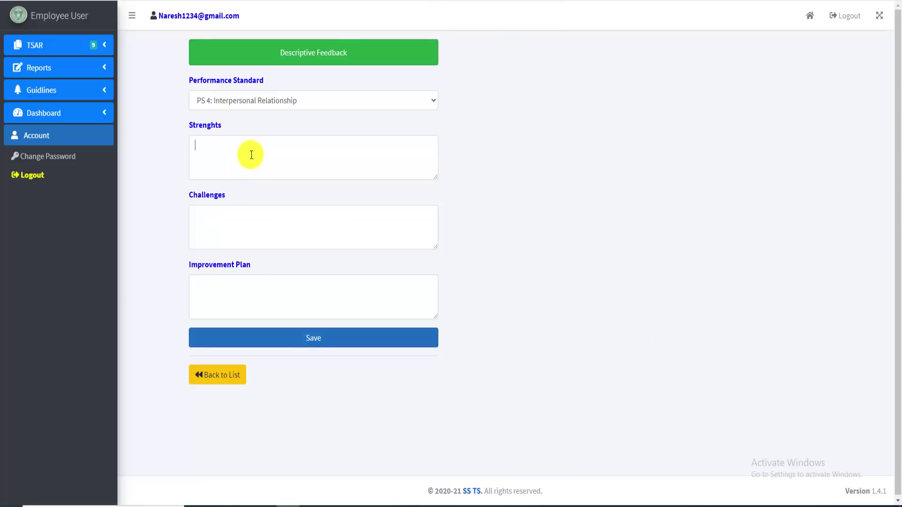
type("sdfgsdfgsdfg")
left_click(270, 221)
type("dfsgsdfg")
left_click(286, 307)
type("sdfgsdfg")
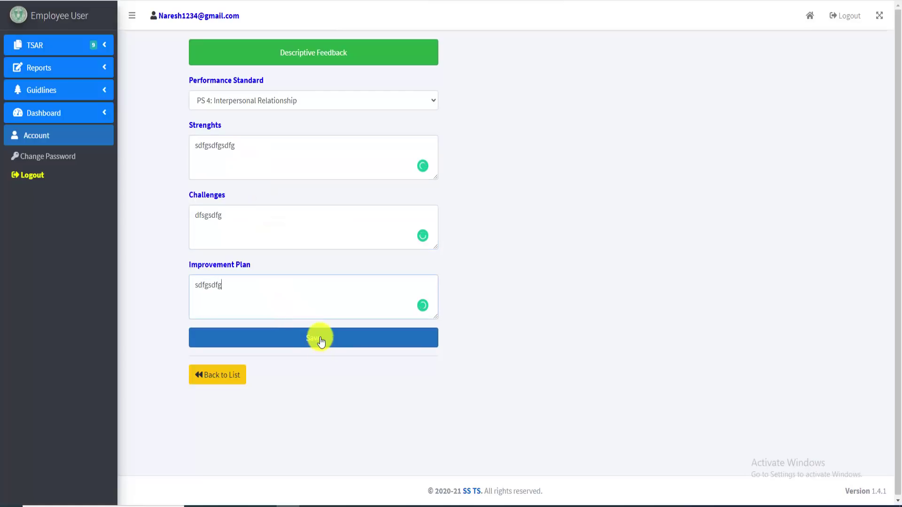
left_click(318, 338)
left_click(495, 49)
Add and save a PS 5 feedback record with placeholder text in all three fields
left_click(543, 83)
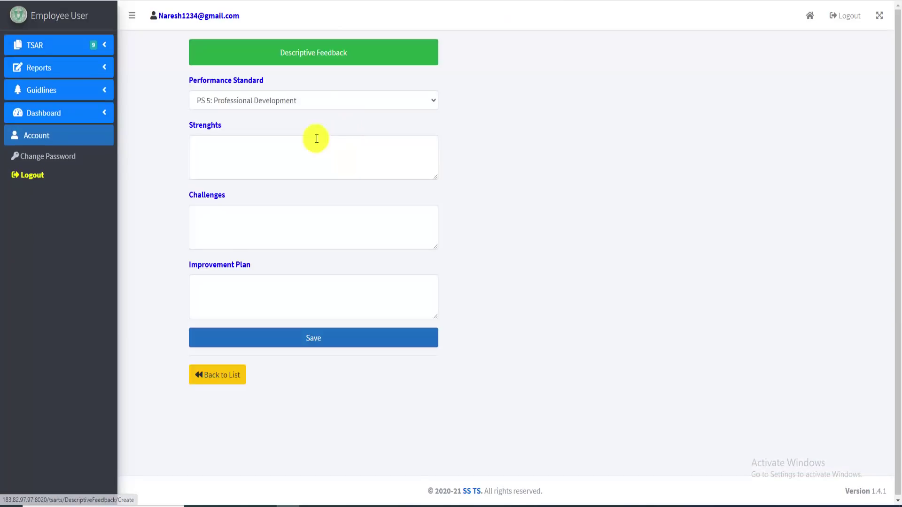
left_click(272, 167)
type("sdfgsdfgs")
left_click(287, 219)
type("dfgsdfg")
left_click(299, 300)
type("dsfgsfdg")
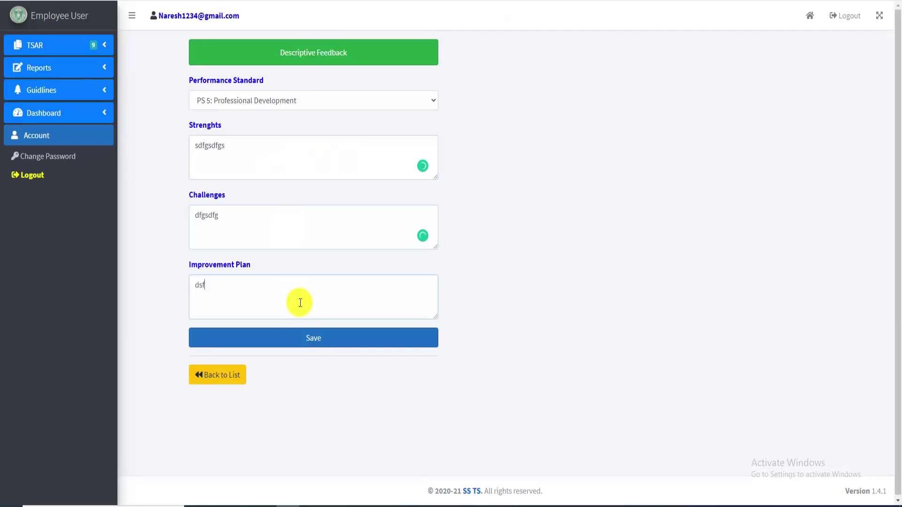
left_click(334, 342)
left_click(494, 49)
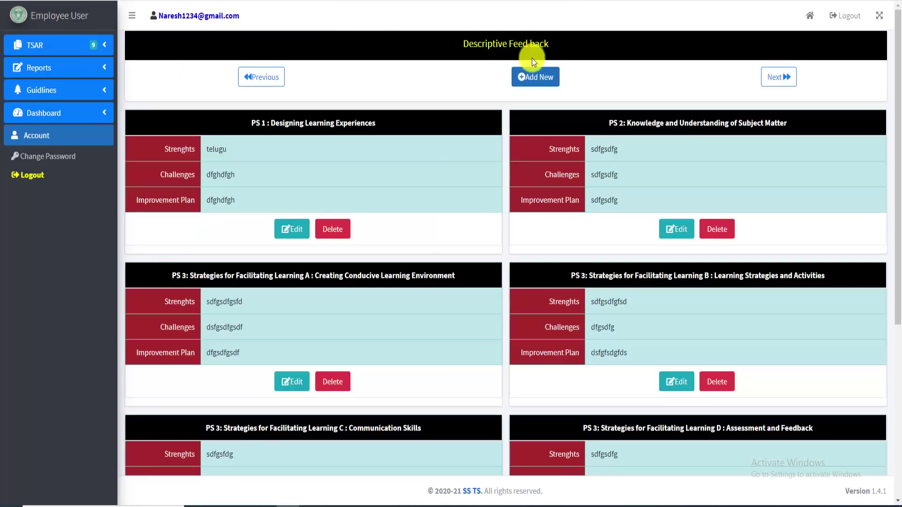
Add and save a PS 6 feedback record with placeholder Strengths and Challenges
left_click(534, 76)
left_click(261, 159)
type("sdfgsdfgsd")
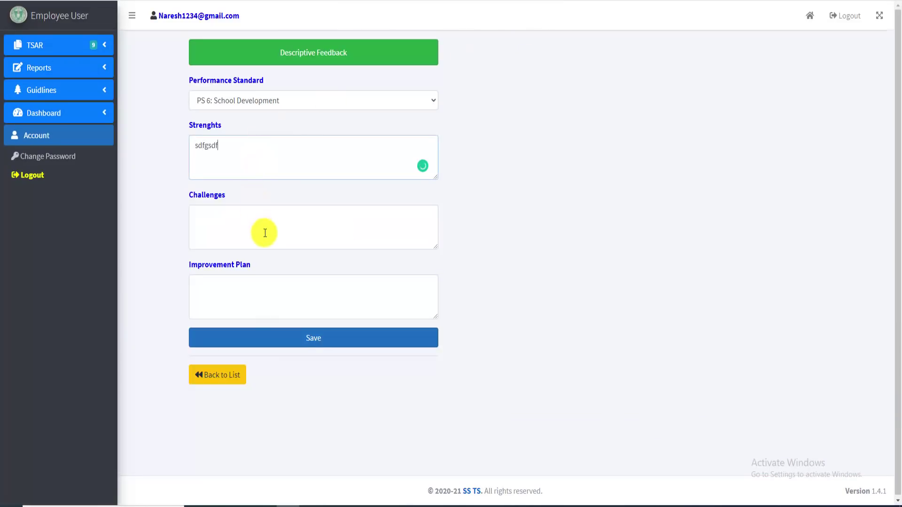
left_click(283, 242)
type("sdfgsdfgsdfg")
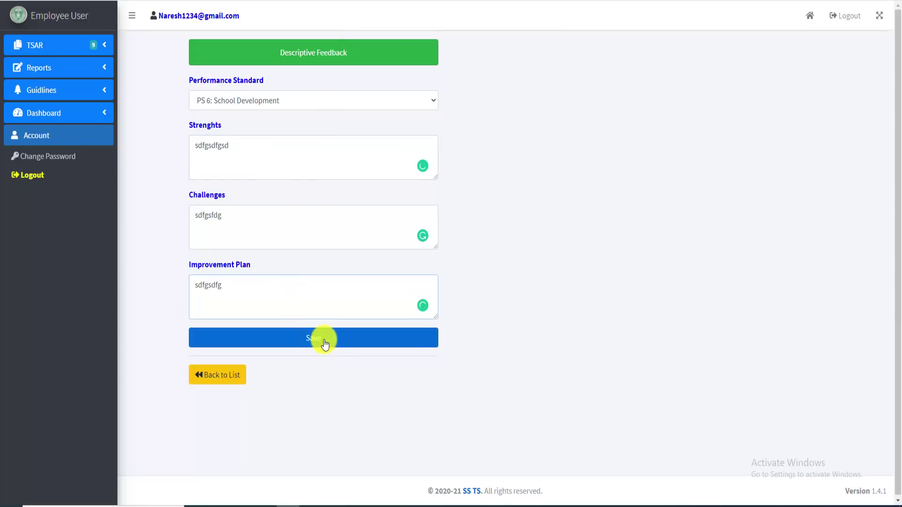
left_click(322, 340)
left_click(496, 55)
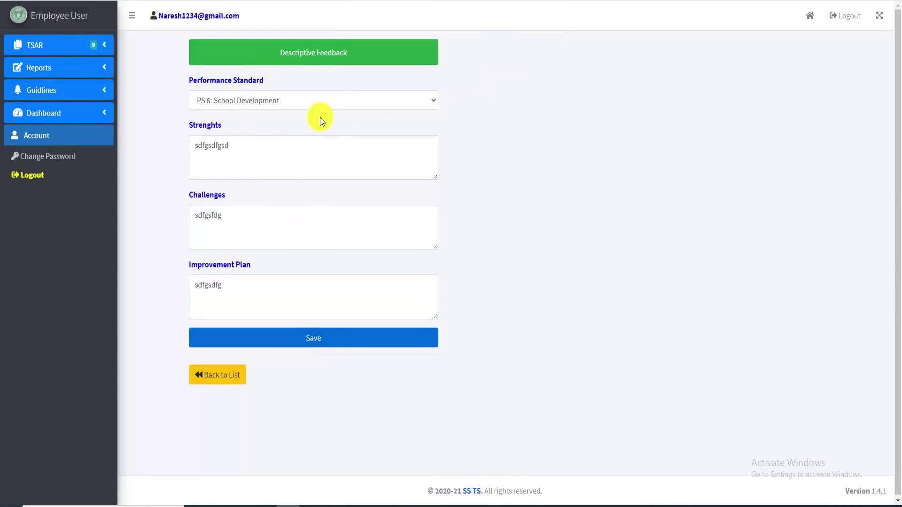
Confirm no performance standards remain, then go back to the feedback list
left_click(543, 76)
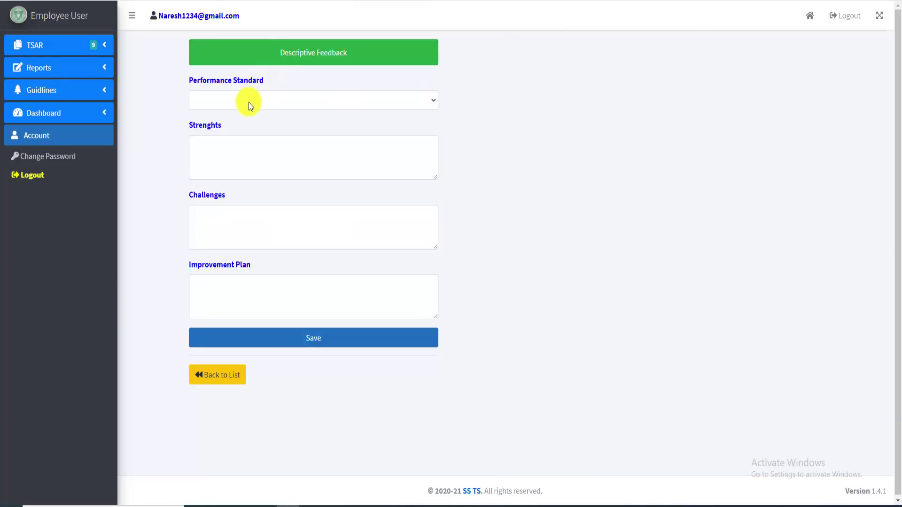
left_click(269, 100)
left_click(268, 101)
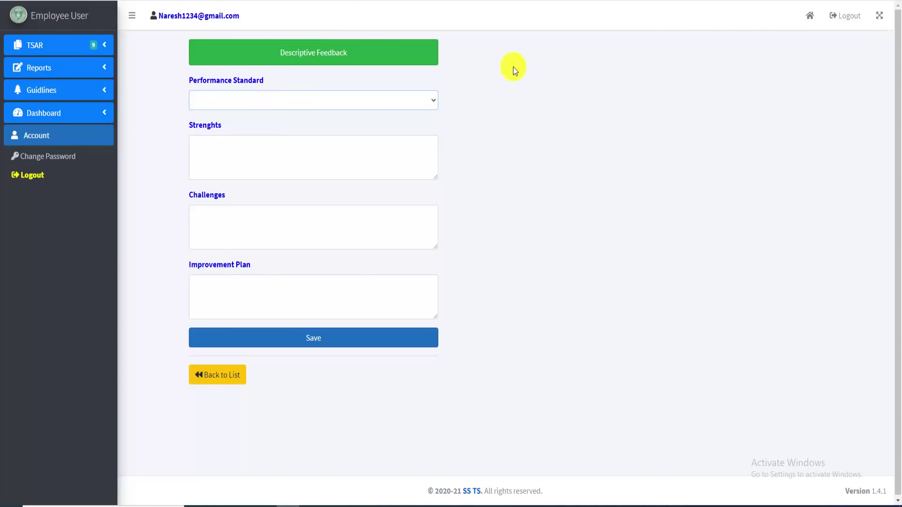
left_click(232, 378)
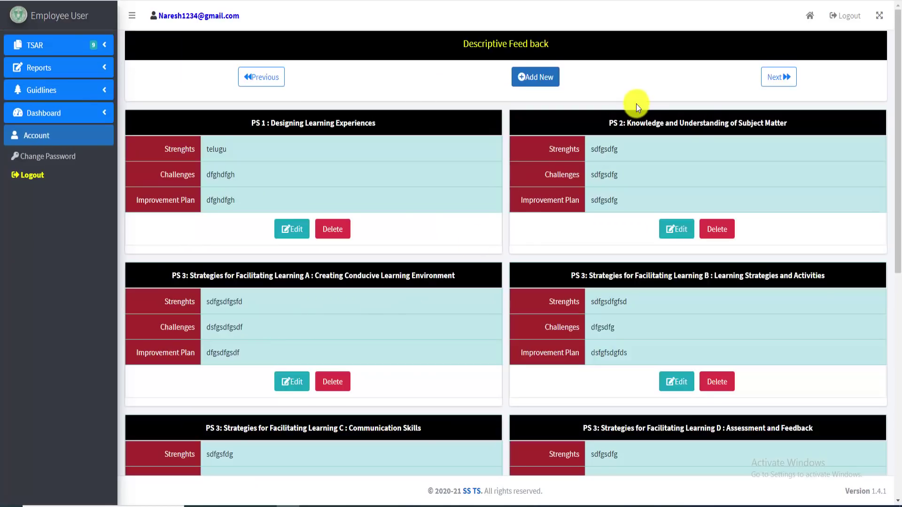
Proceed to the Data Entry Status page and review the record counts, including 9 Feed Back records
left_click(778, 86)
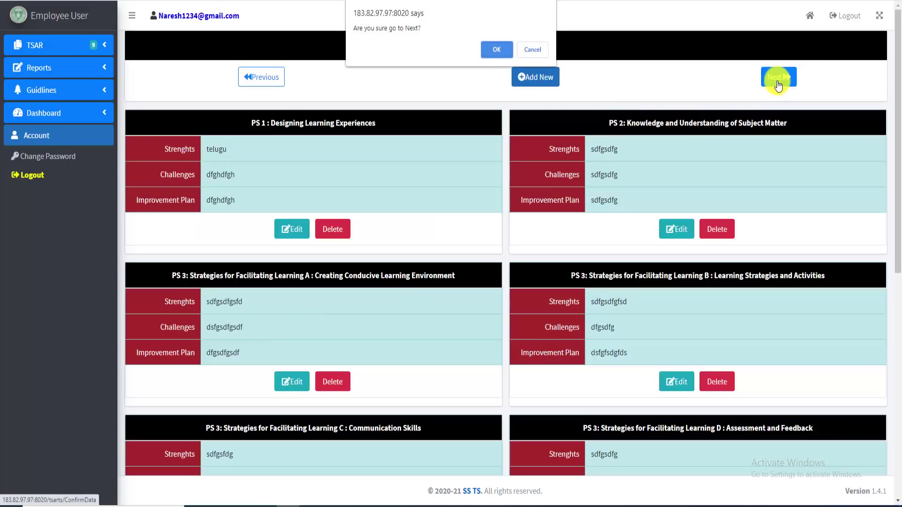
left_click(495, 52)
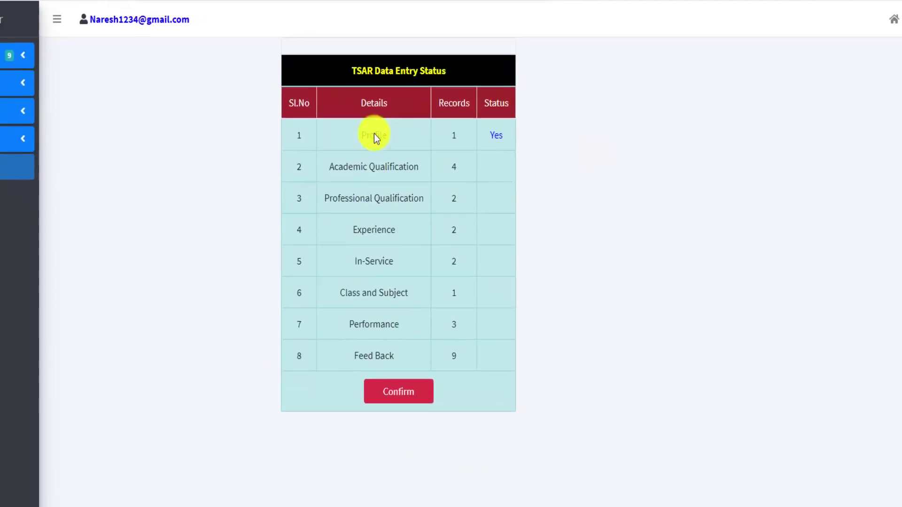
left_click_drag(277, 159, 280, 417)
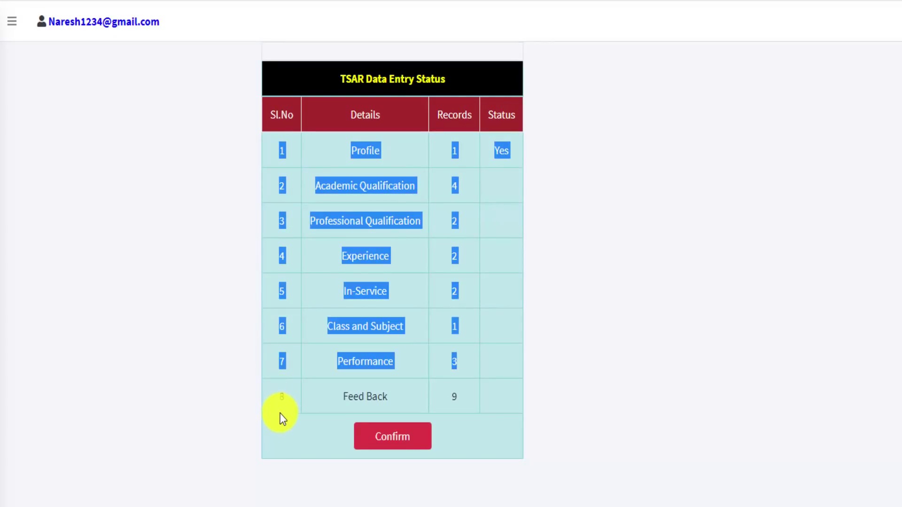
left_click(288, 407)
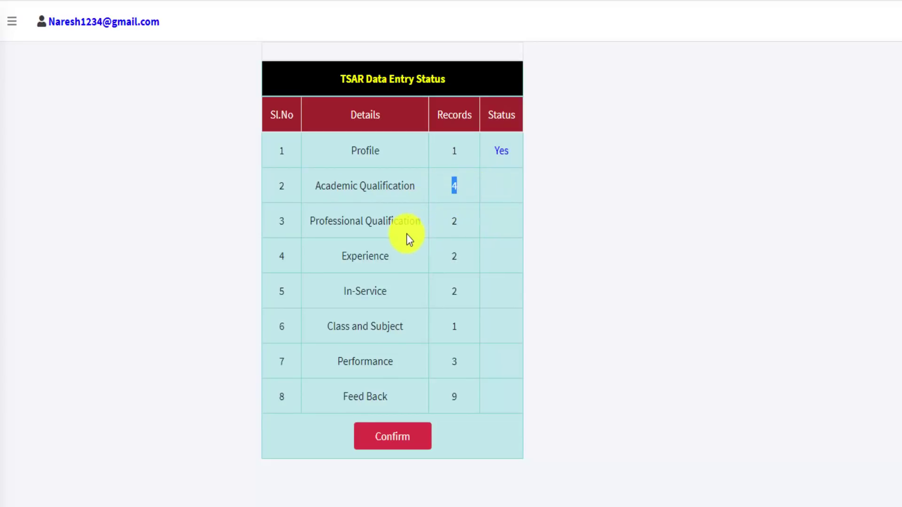
double_click(450, 223)
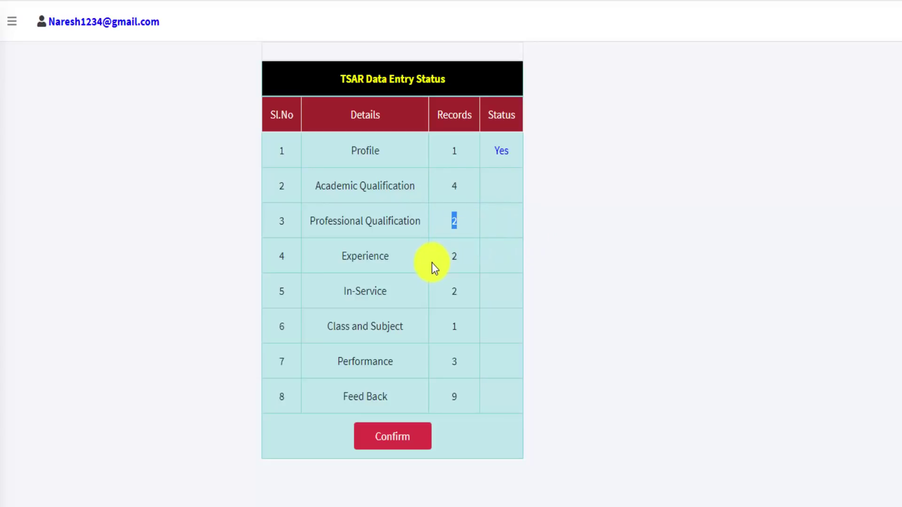
double_click(454, 258)
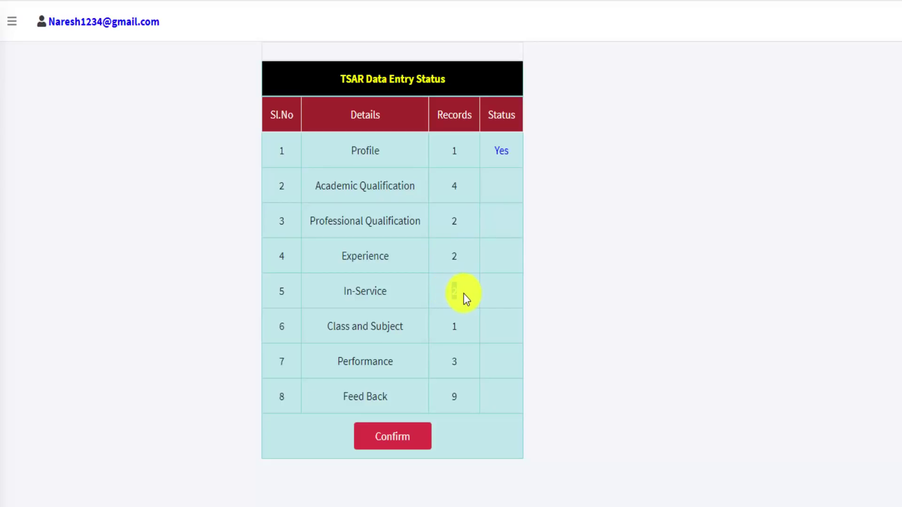
double_click(454, 329)
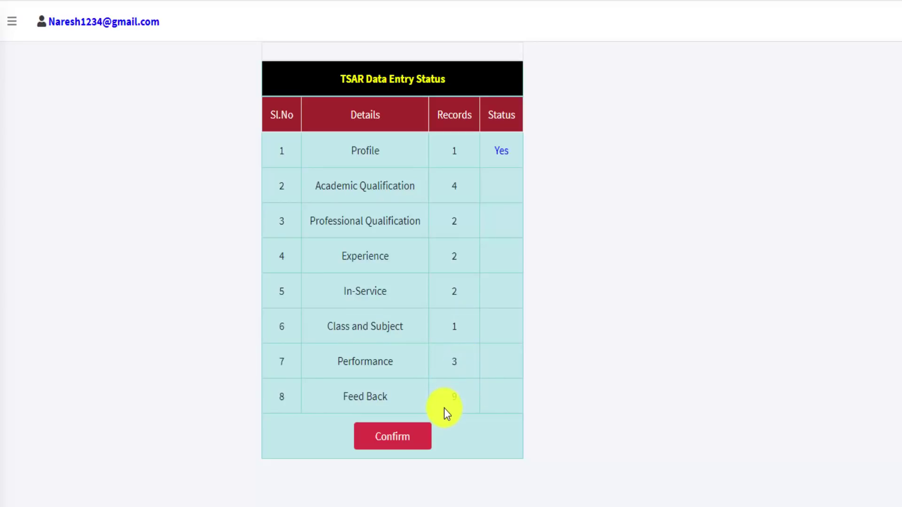
left_click_drag(444, 407, 475, 401)
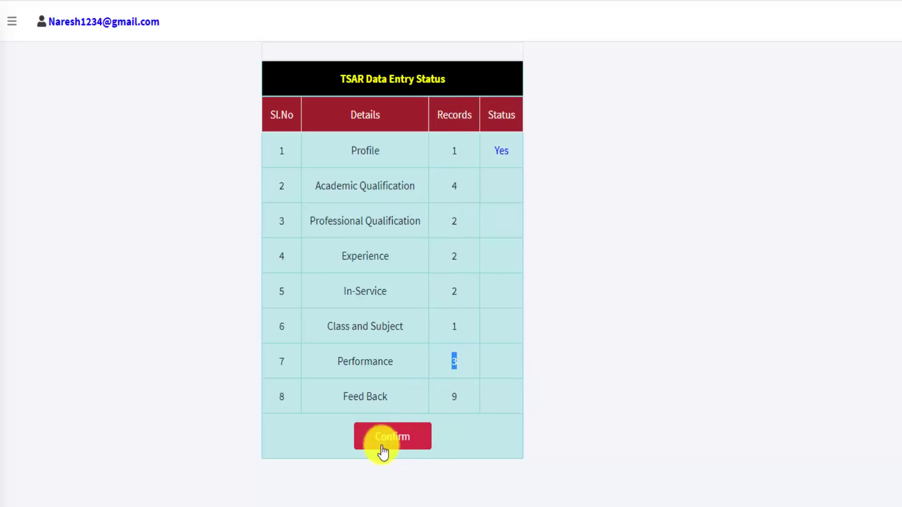
left_click(402, 435)
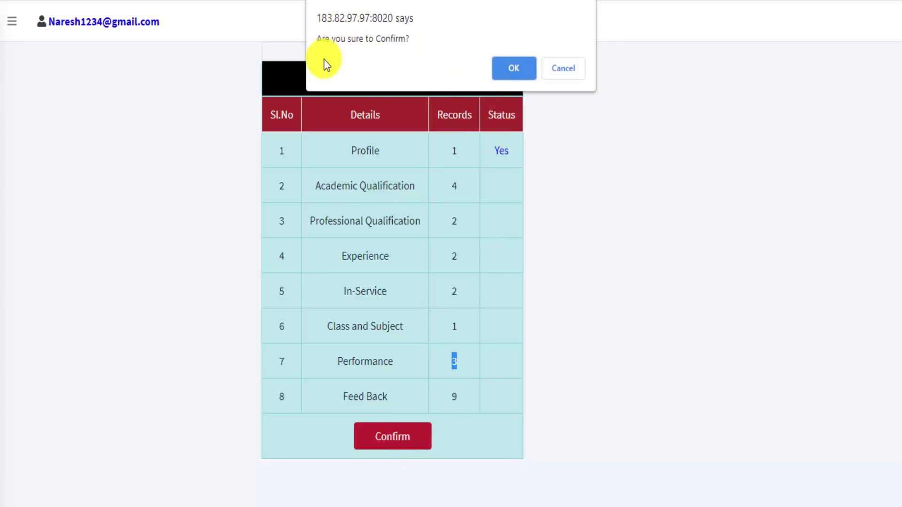
left_click(517, 66)
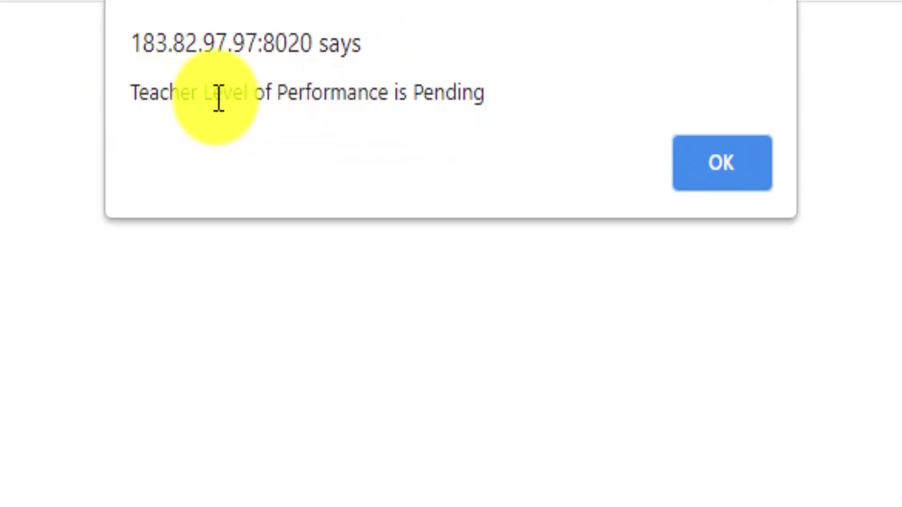
left_click(719, 176)
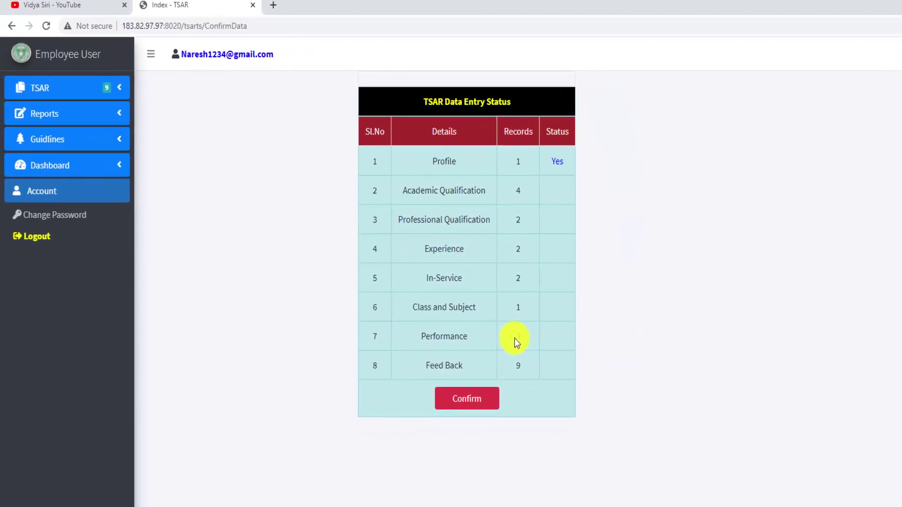
Return to the home dashboard and open the Teacher's Performance questionnaire
left_click(86, 166)
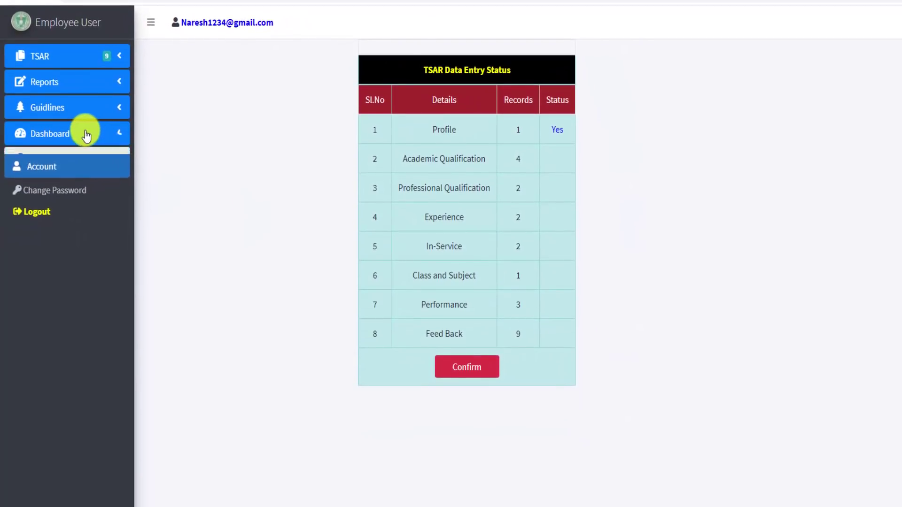
left_click(42, 169)
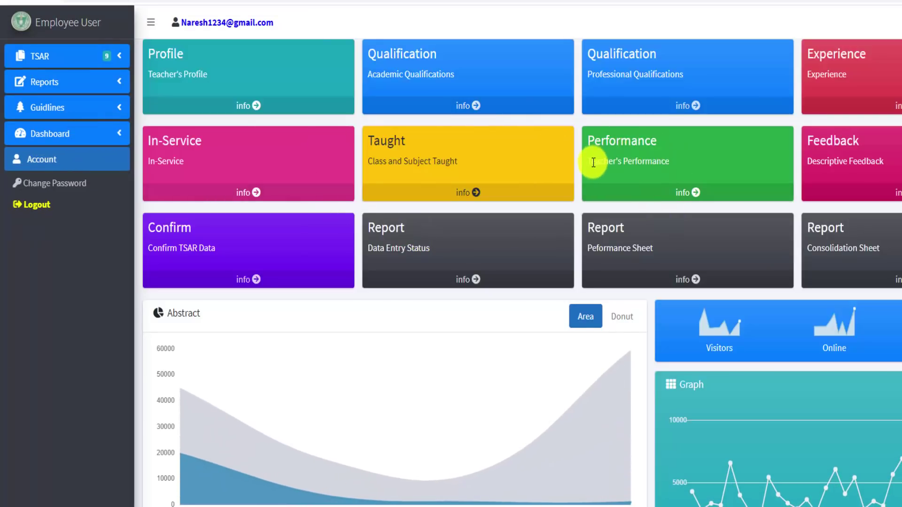
left_click_drag(593, 161, 704, 170)
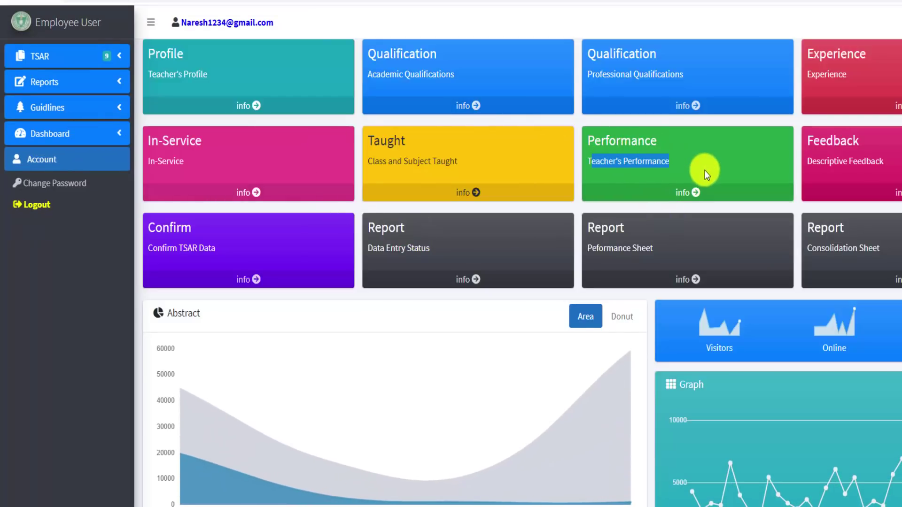
left_click(685, 193)
Answer the first performance questions, starting with 'Usually collect, prepare and integrate', saving each one
left_click(168, 150)
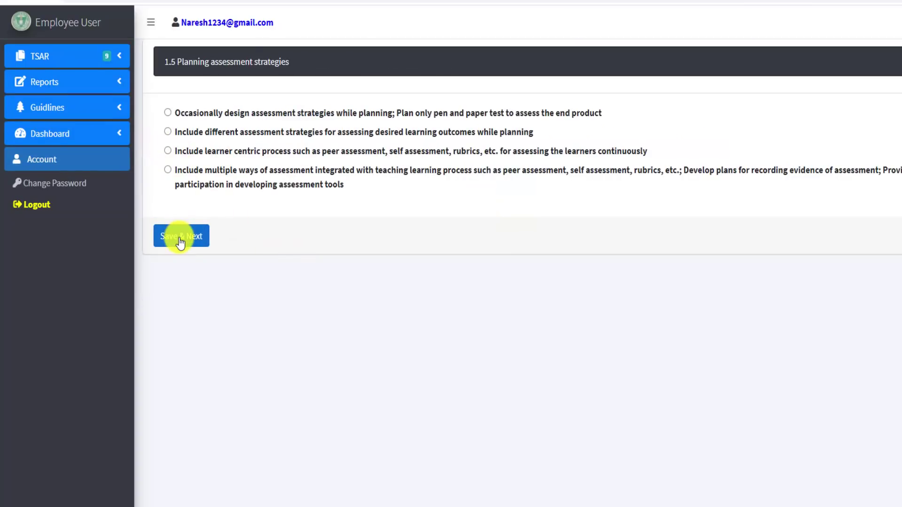
left_click(179, 237)
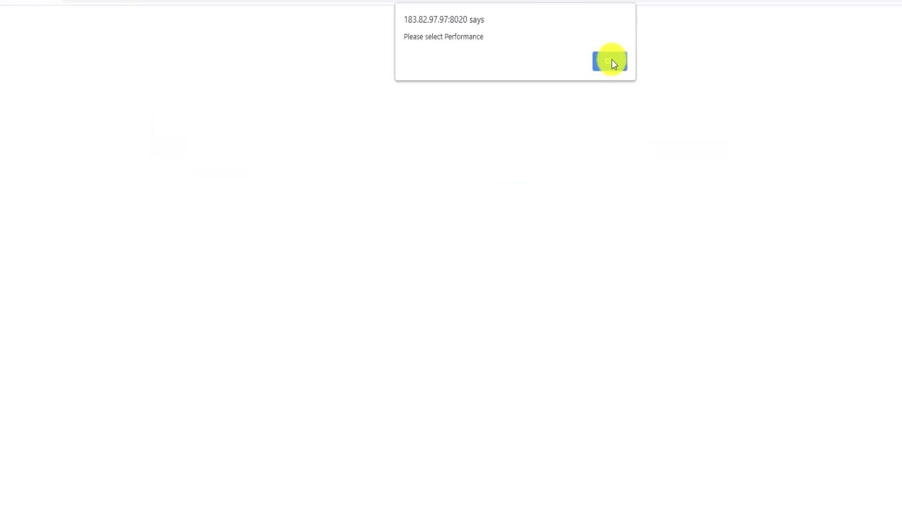
left_click(610, 61)
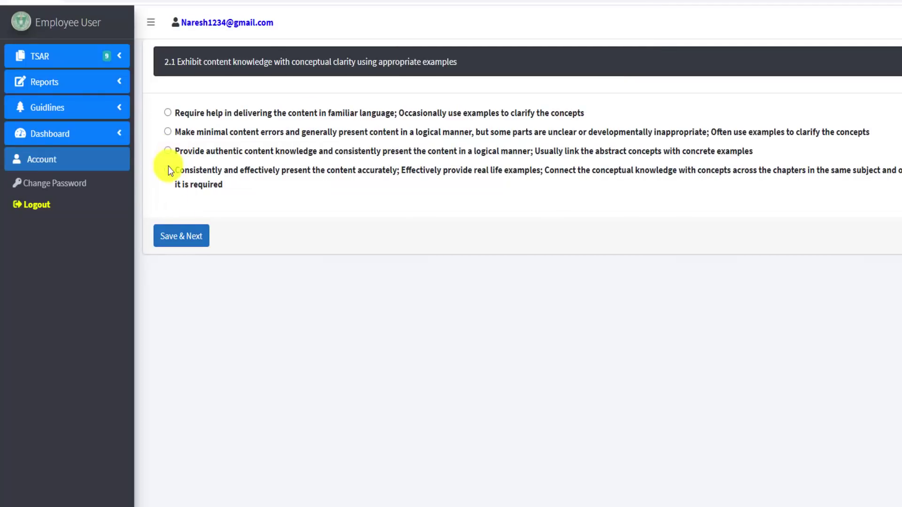
left_click(162, 232)
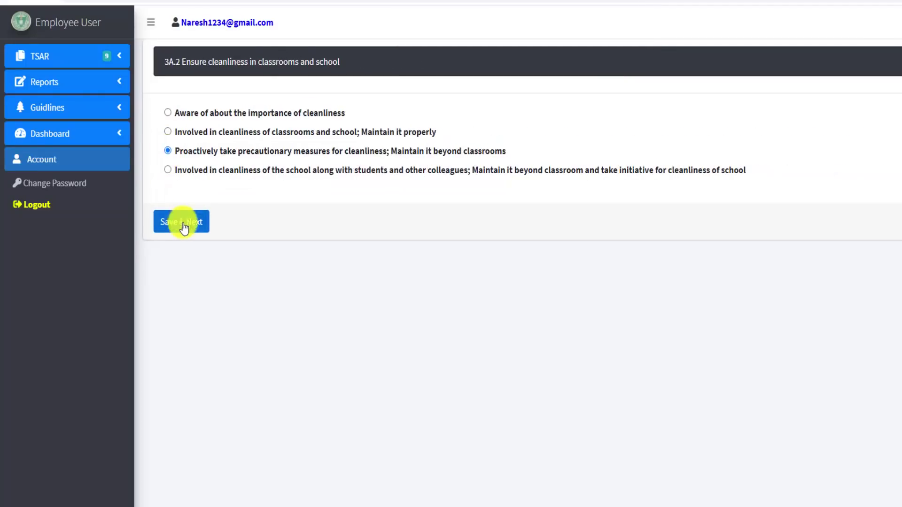
left_click(181, 236)
left_click(169, 151)
left_click(181, 236)
left_click(168, 150)
left_click(181, 236)
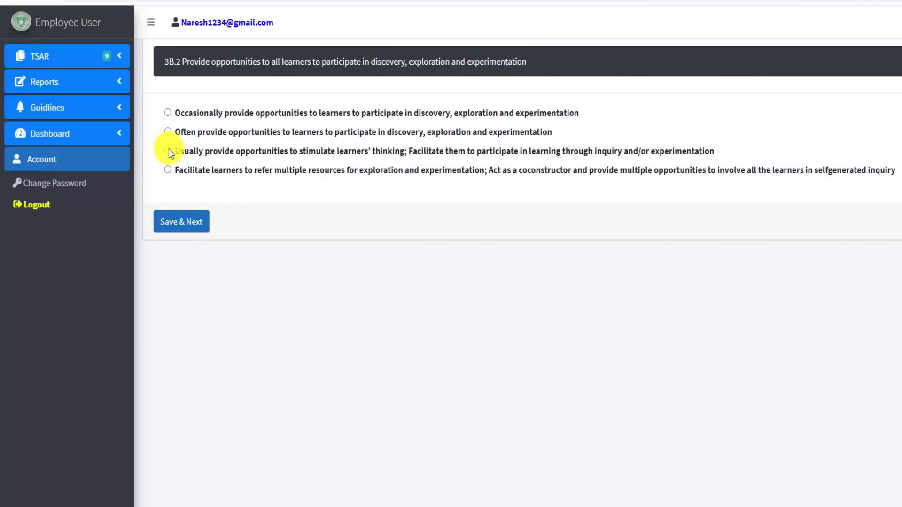
left_click(167, 151)
left_click(181, 221)
left_click(168, 150)
left_click(181, 222)
left_click(168, 150)
left_click(180, 221)
Answer the remaining questions through 6.4, choosing 'always ready' for 6.4
left_click(168, 151)
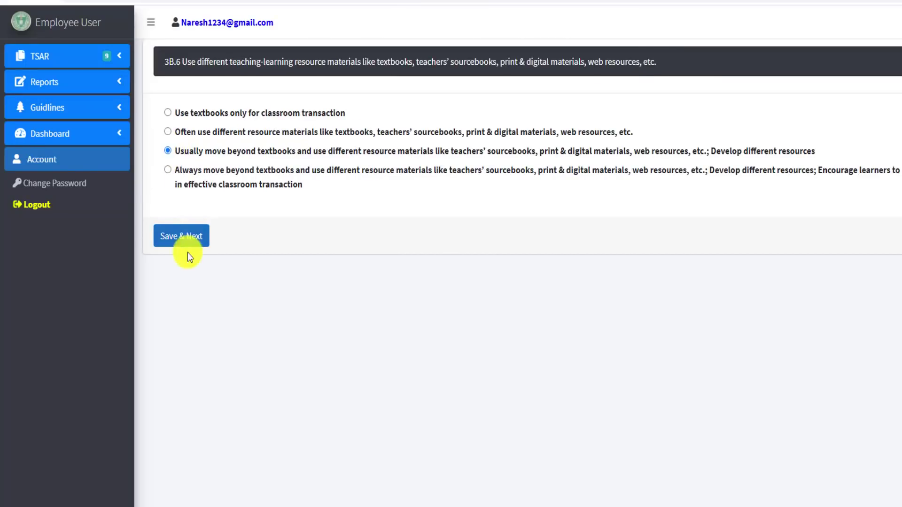
left_click(181, 236)
left_click(181, 236)
left_click(168, 131)
left_click(184, 236)
left_click(168, 132)
left_click(181, 237)
left_click(181, 236)
left_click(168, 151)
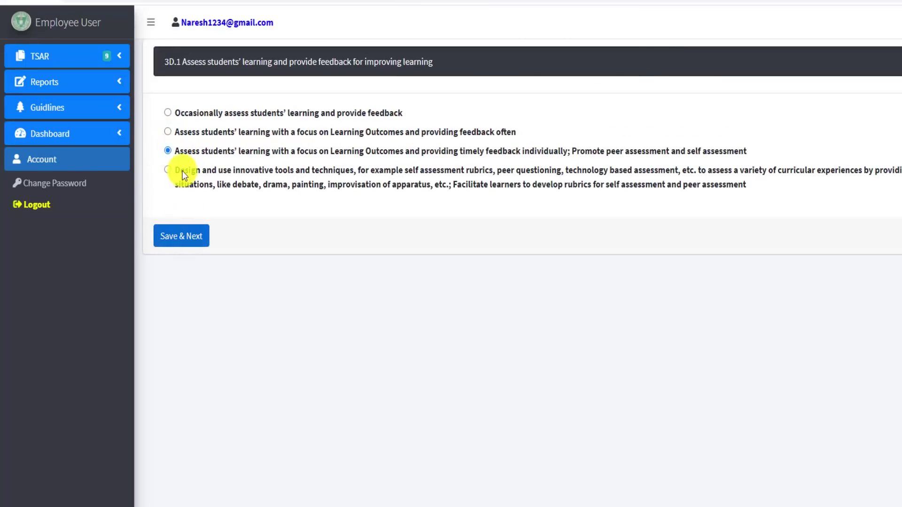
left_click(180, 236)
left_click(168, 150)
left_click(180, 236)
left_click(168, 132)
left_click(181, 236)
left_click(168, 151)
left_click(181, 236)
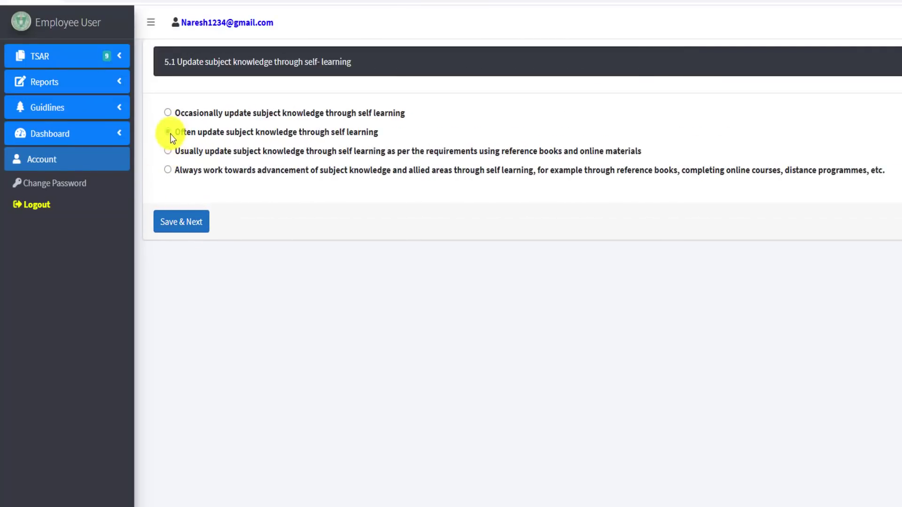
left_click(167, 132)
left_click(181, 237)
left_click(167, 151)
left_click(181, 236)
left_click(181, 221)
left_click(181, 221)
left_click(181, 236)
left_click(181, 221)
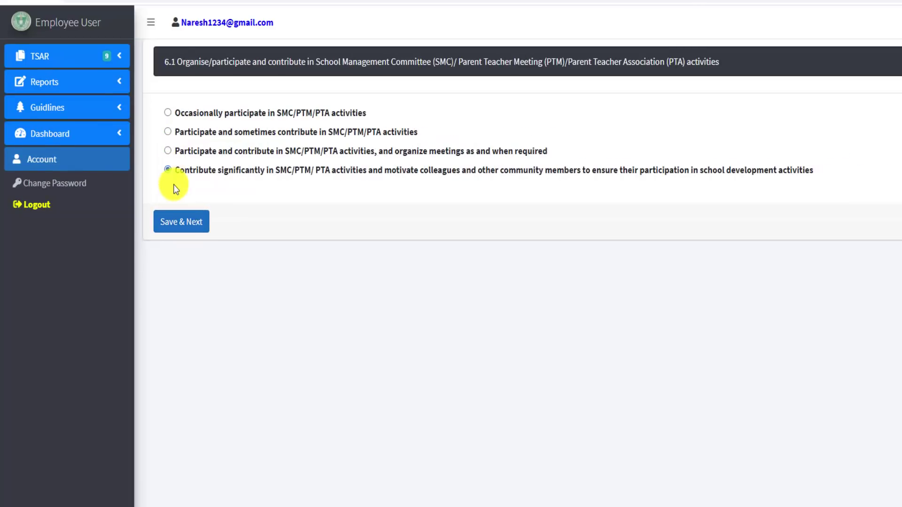
left_click(168, 170)
left_click(180, 221)
left_click(168, 170)
left_click(181, 222)
left_click(168, 169)
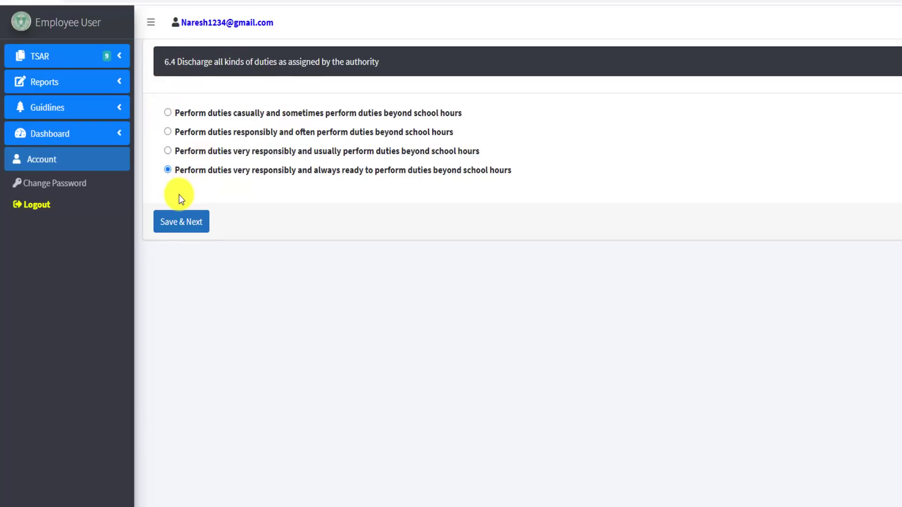
Save 6.4 and review the Teacher Performance summary list down to row 40
left_click(182, 223)
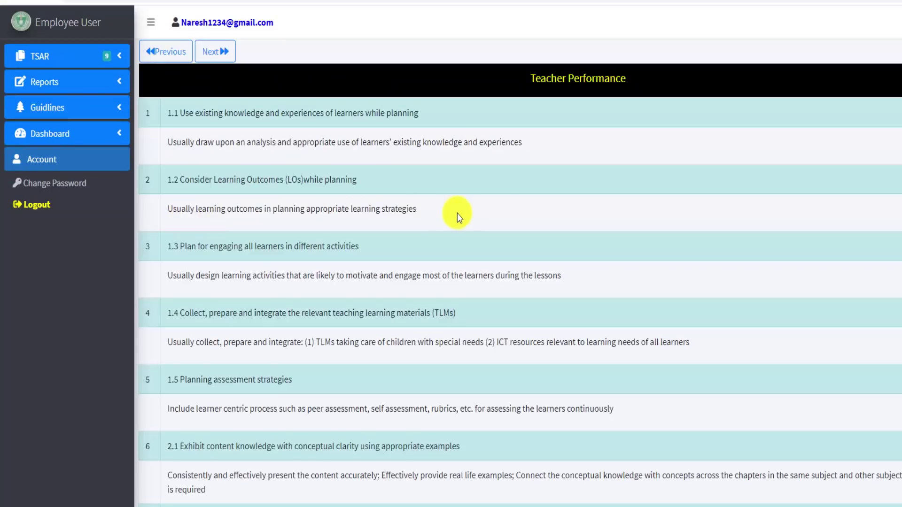
scroll(155, 347, "down", 20)
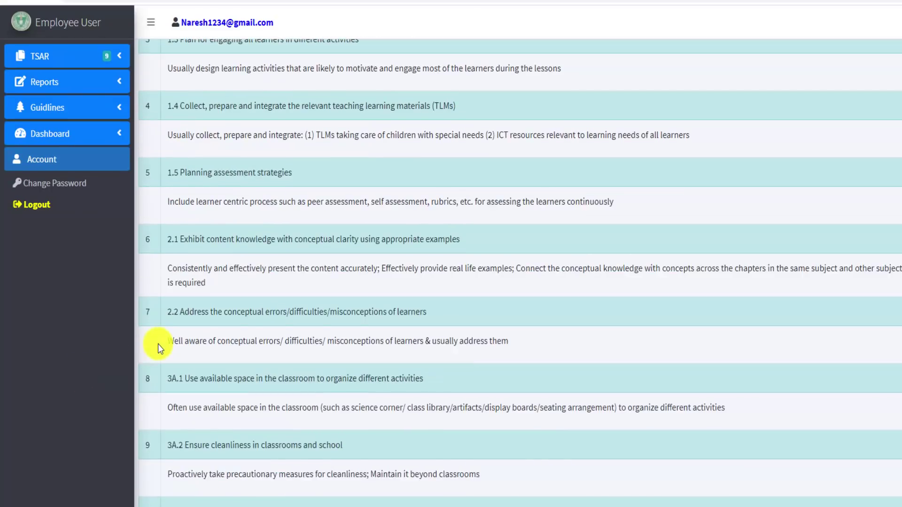
scroll(153, 414, "down", 20)
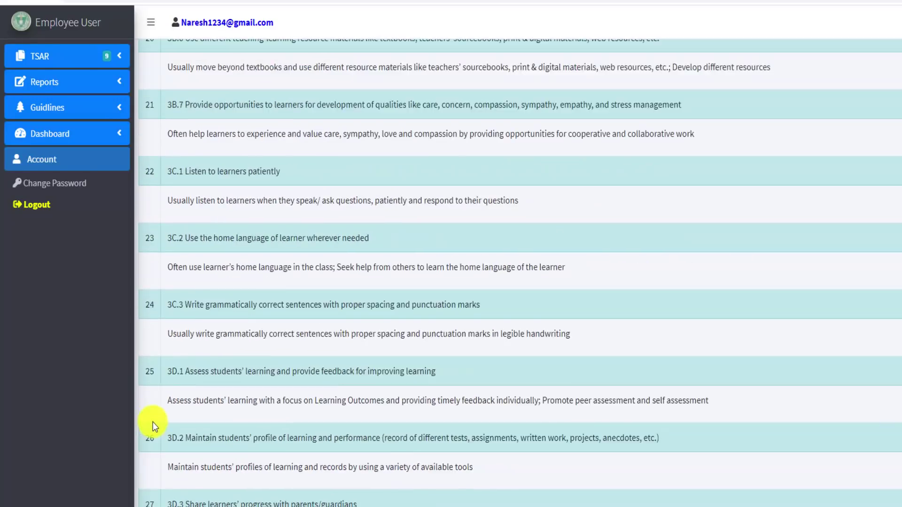
scroll(153, 436, "down", 5)
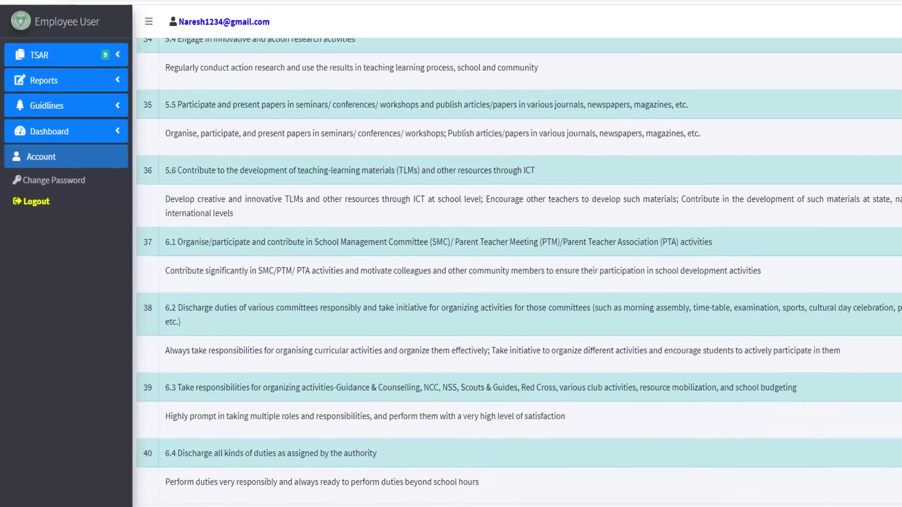
scroll(869, 416, "up", 10)
scroll(855, 411, "down", 7)
scroll(886, 326, "down", 4)
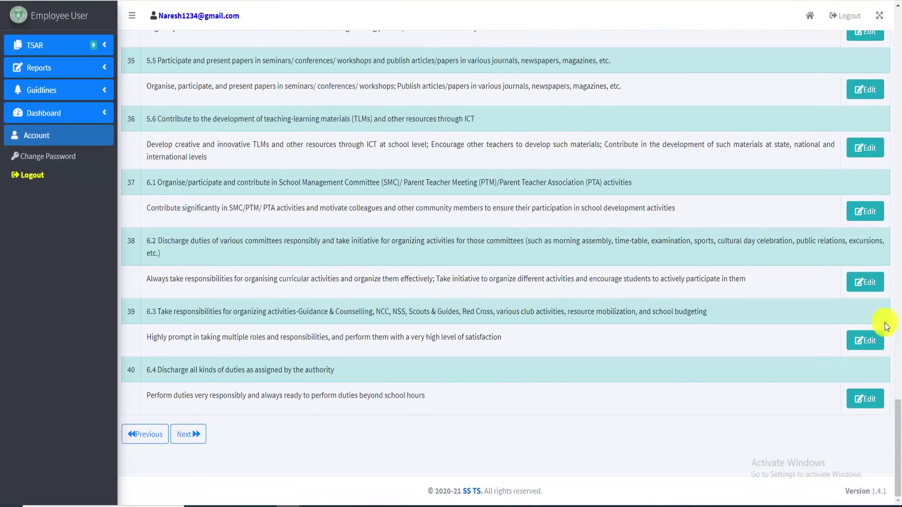
Update row 40 (item 6.4) to 'always ready to perform duties beyond school hours'
left_click(861, 402)
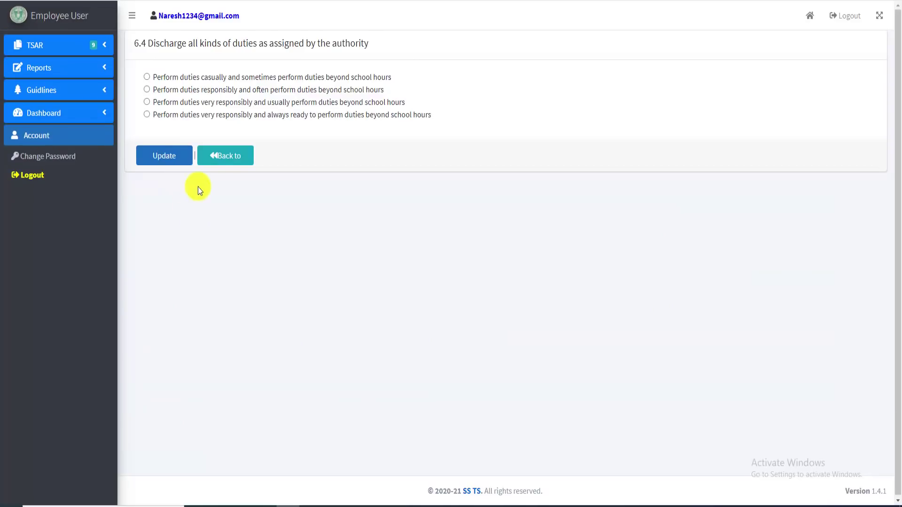
left_click(147, 114)
left_click(174, 160)
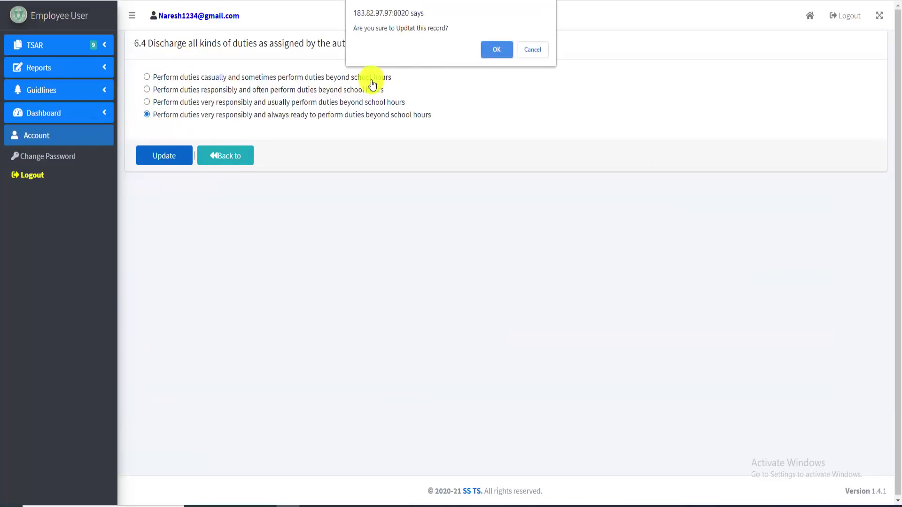
left_click(502, 45)
Scroll to the bottom of the performance list and request the next section
scroll(263, 373, "down", 15)
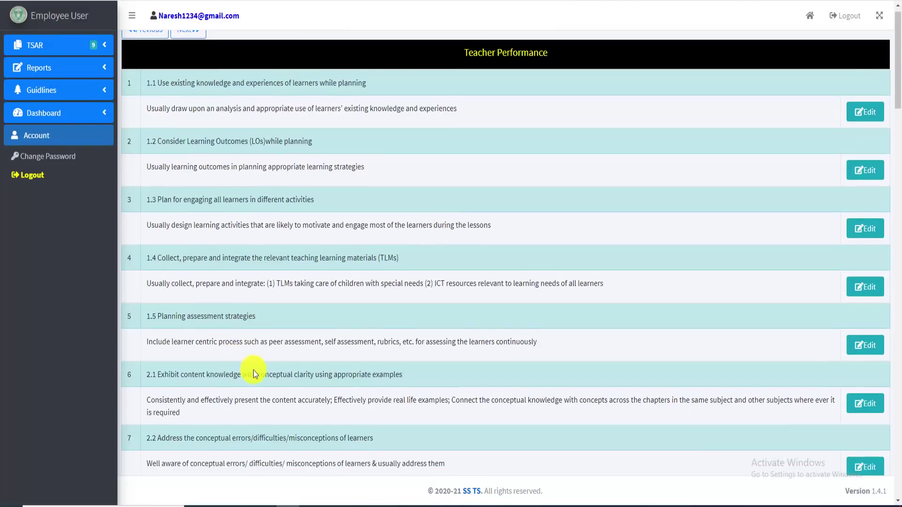
scroll(320, 400, "down", 20)
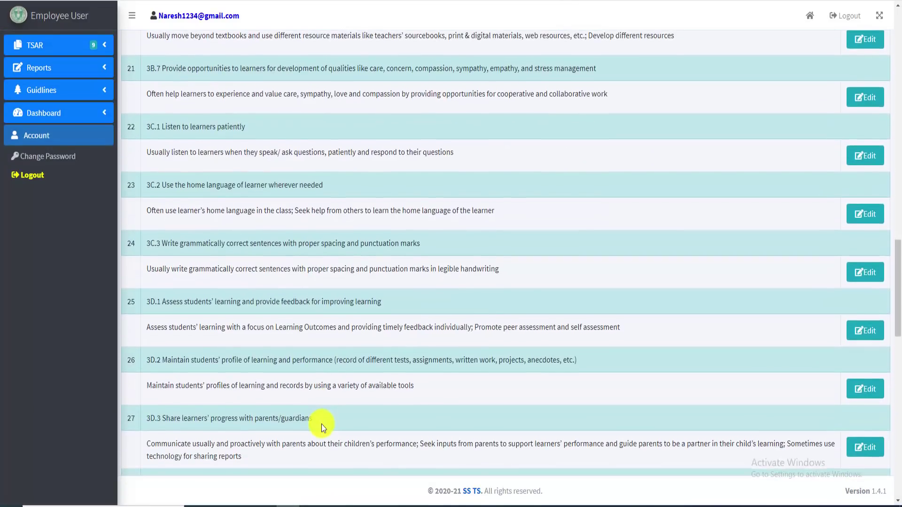
scroll(249, 400, "down", 5)
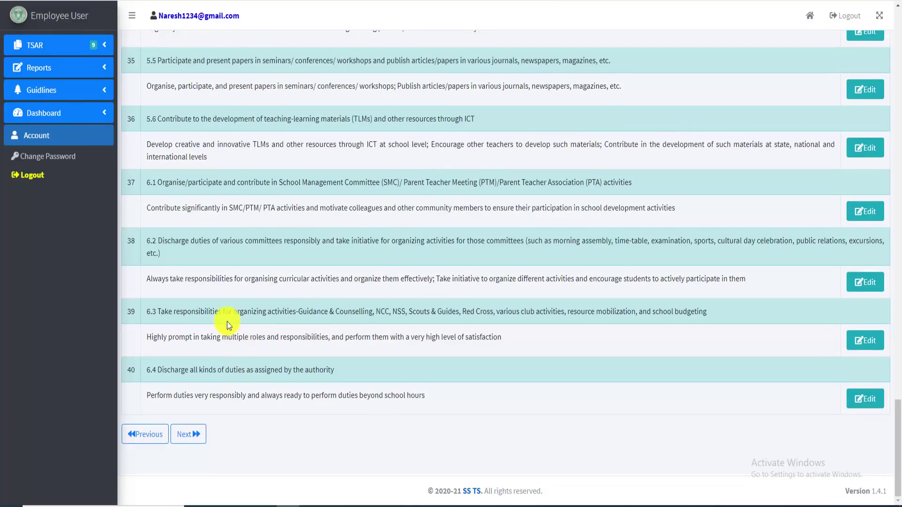
left_click(186, 435)
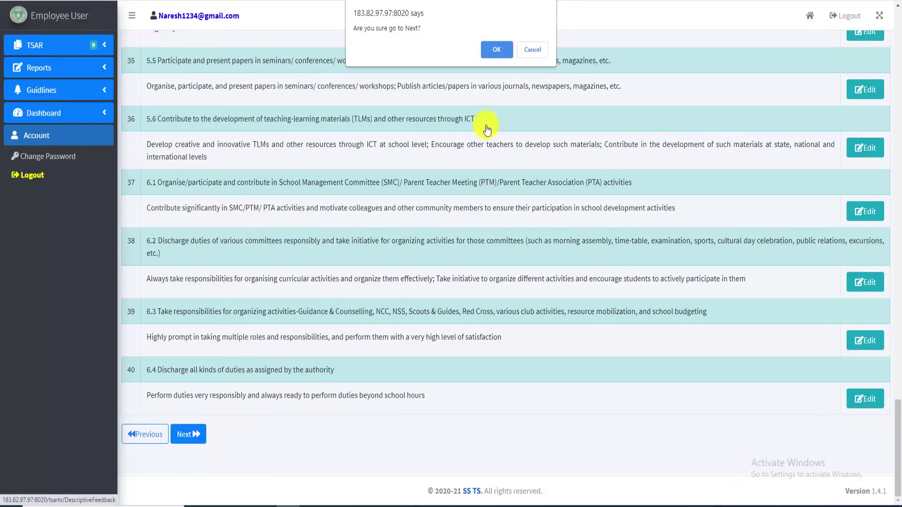
Confirm moving on, browse the PS 1–PS 6 descriptive feedback cards, and continue
left_click(497, 51)
scroll(472, 195, "down", 5)
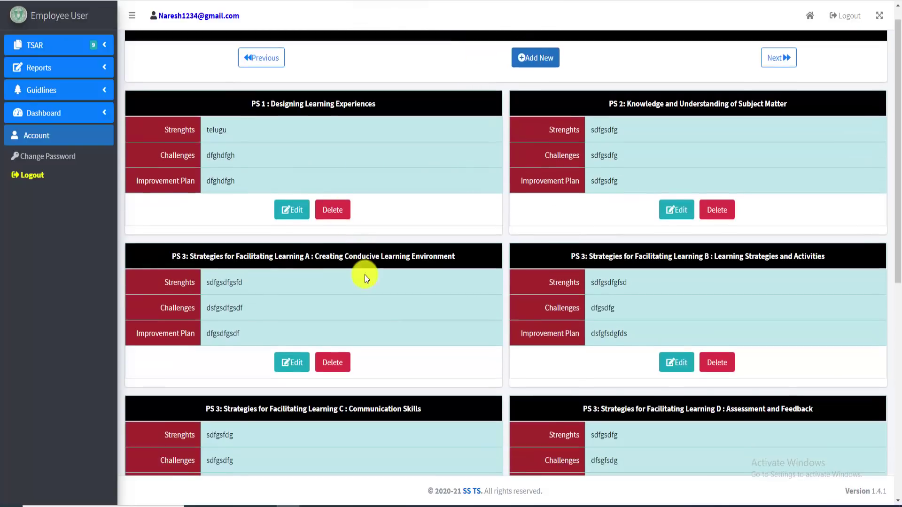
scroll(418, 374, "down", 4)
scroll(442, 382, "up", 9)
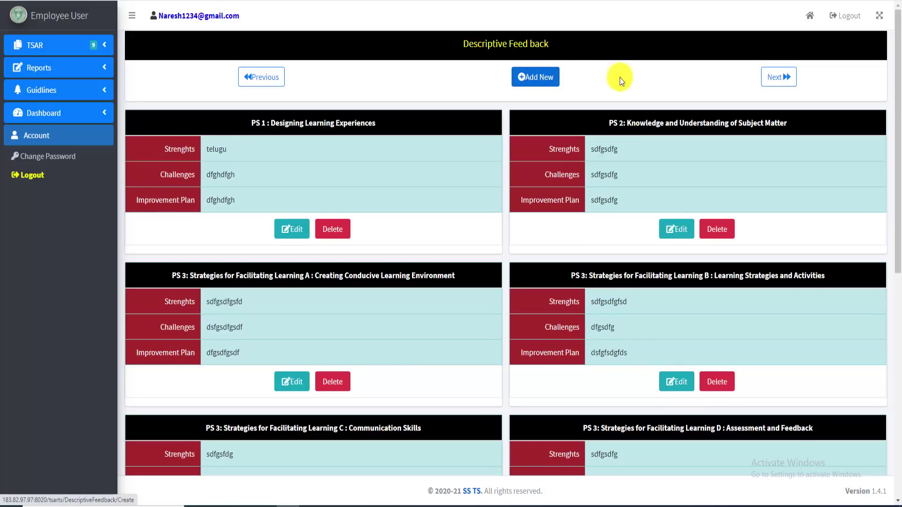
scroll(469, 325, "down", 8)
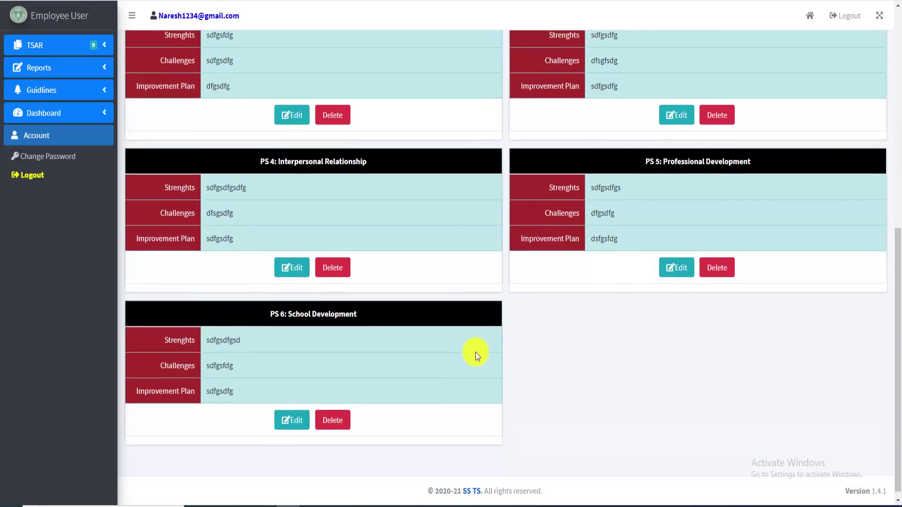
scroll(475, 352, "up", 8)
scroll(476, 352, "up", 1)
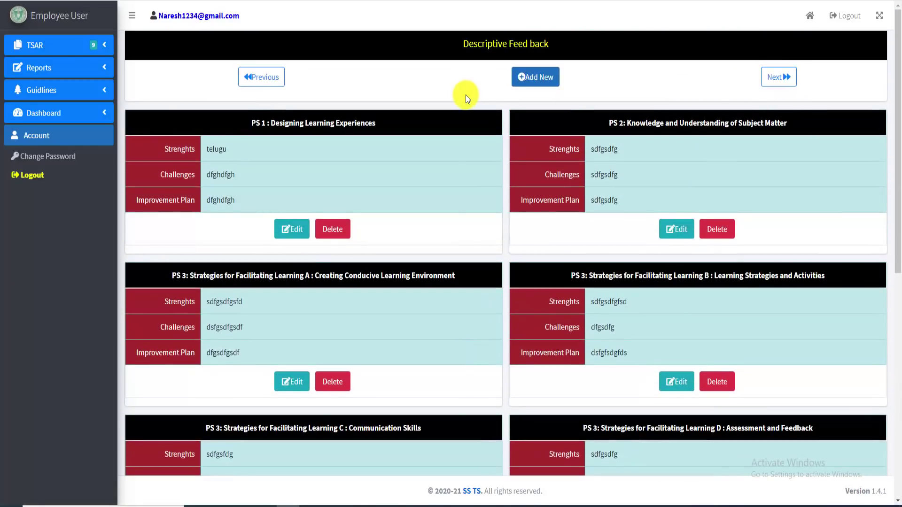
scroll(557, 359, "down", 7)
scroll(547, 359, "up", 3)
scroll(520, 347, "up", 5)
left_click(777, 83)
Confirm the prompt to load the status table with 40 Performance and 9 Feed Back records
left_click(492, 51)
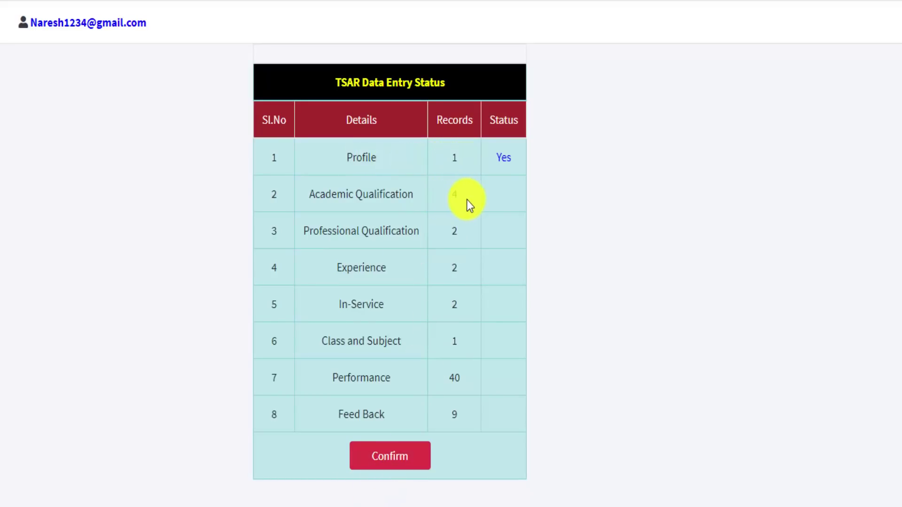
left_click_drag(453, 270, 447, 322)
left_click(449, 407)
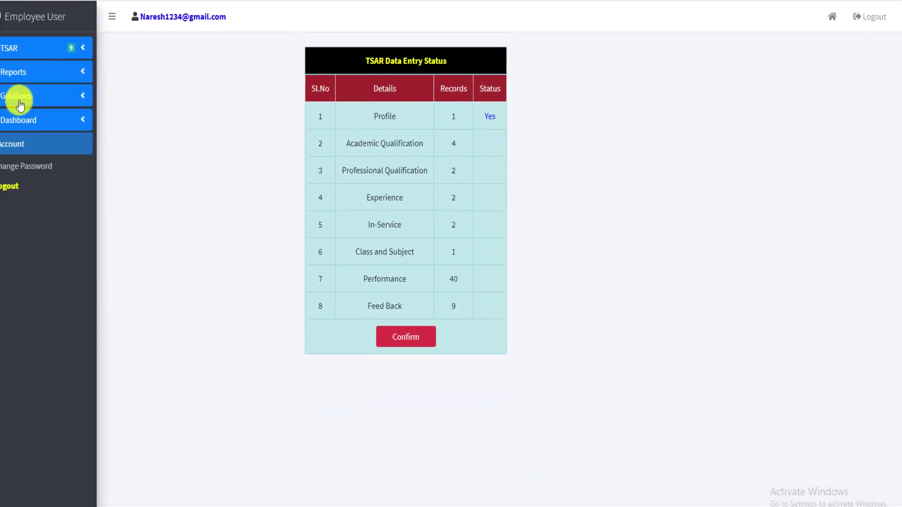
Visit the Teacher's Profile and Academic Qualifications pages, then proceed to Professional Qualifications
left_click(43, 47)
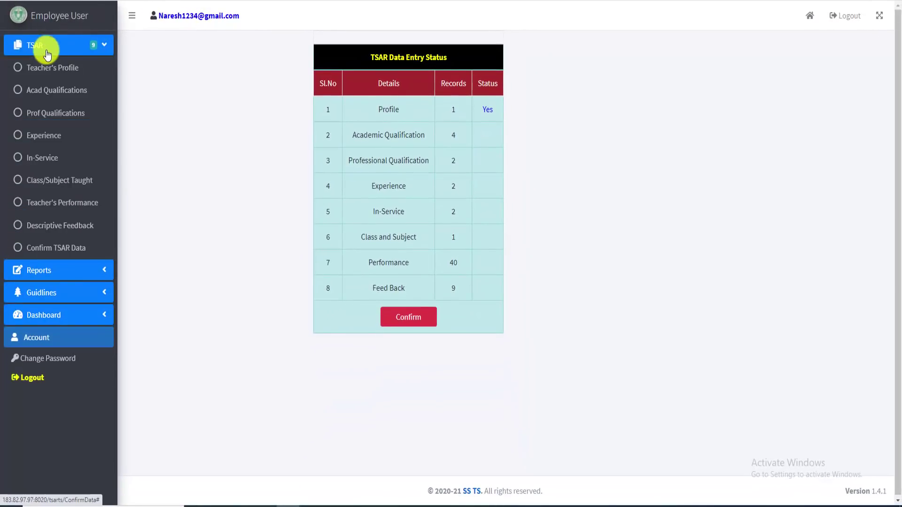
left_click(54, 71)
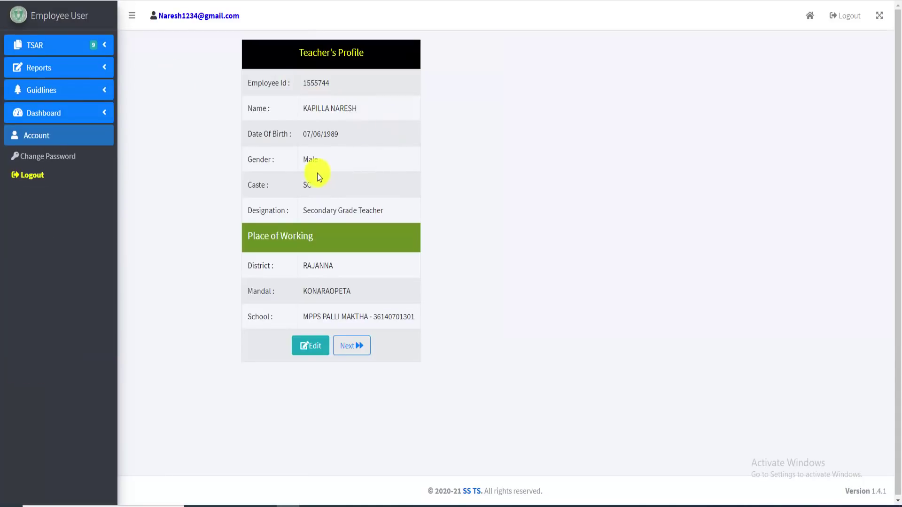
left_click(42, 66)
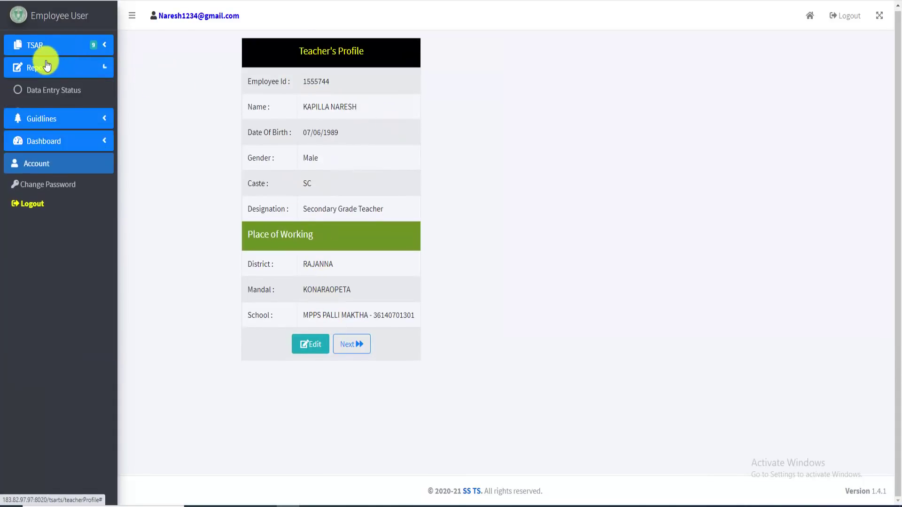
left_click(44, 44)
left_click(43, 94)
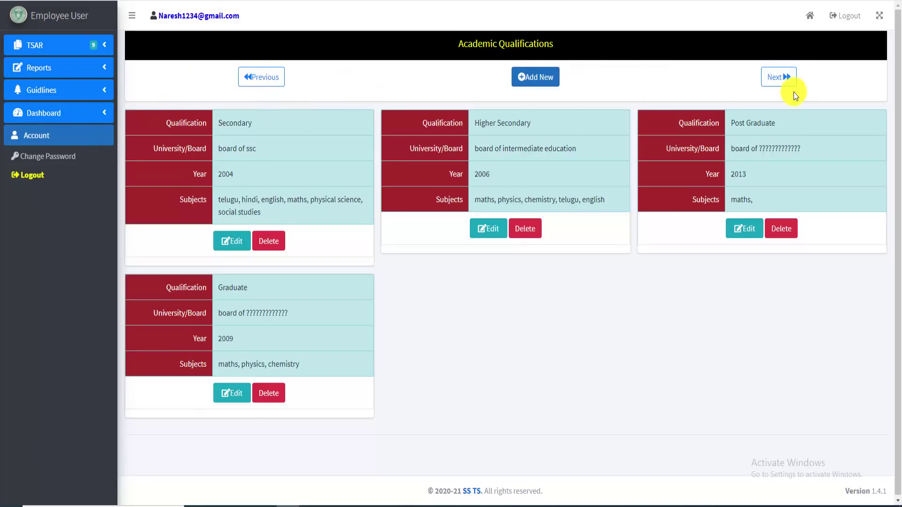
left_click(780, 78)
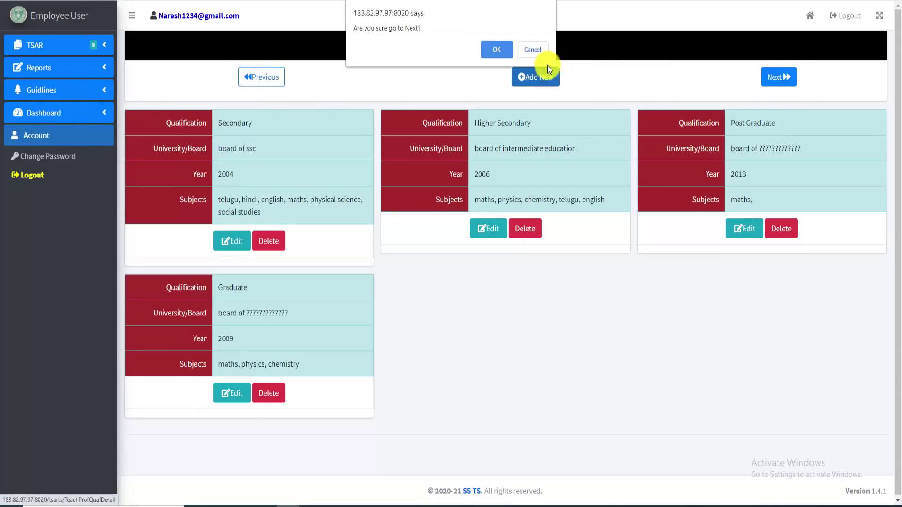
left_click(491, 56)
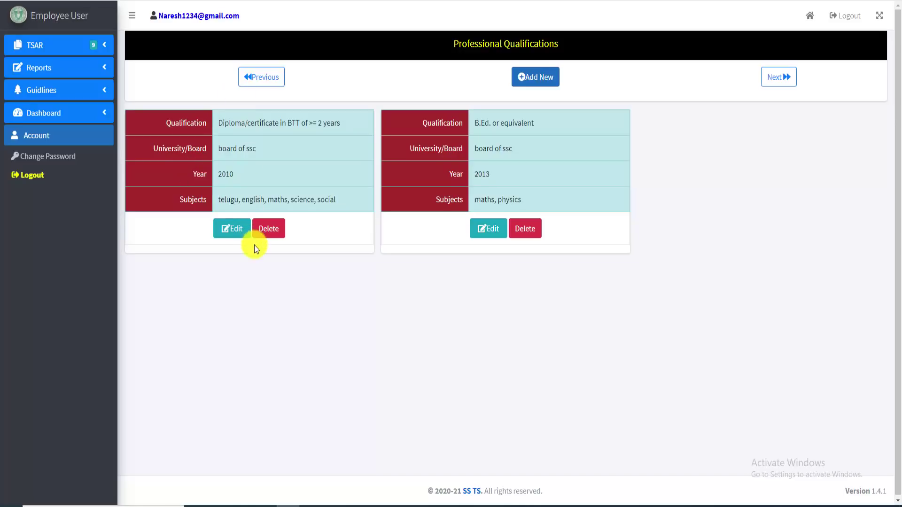
Open the Confirm TSAR Data page from the TSAR sidebar section
left_click(51, 47)
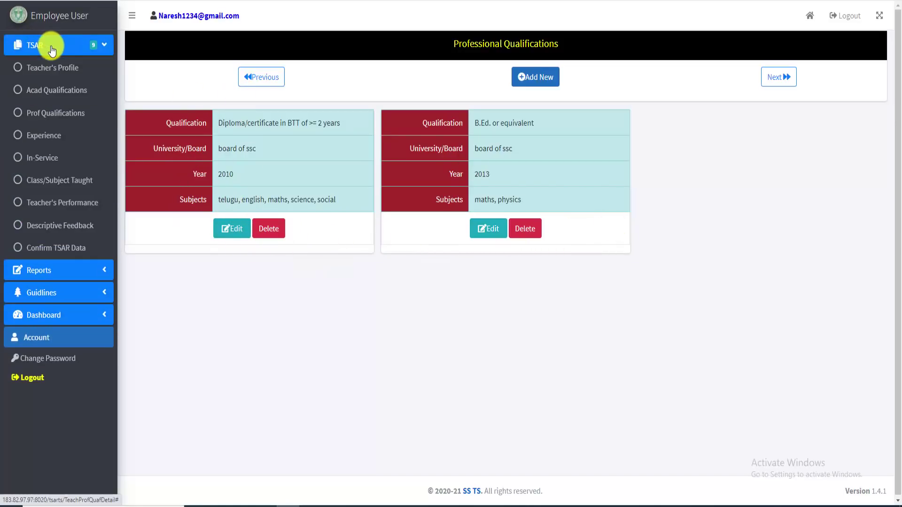
left_click(51, 46)
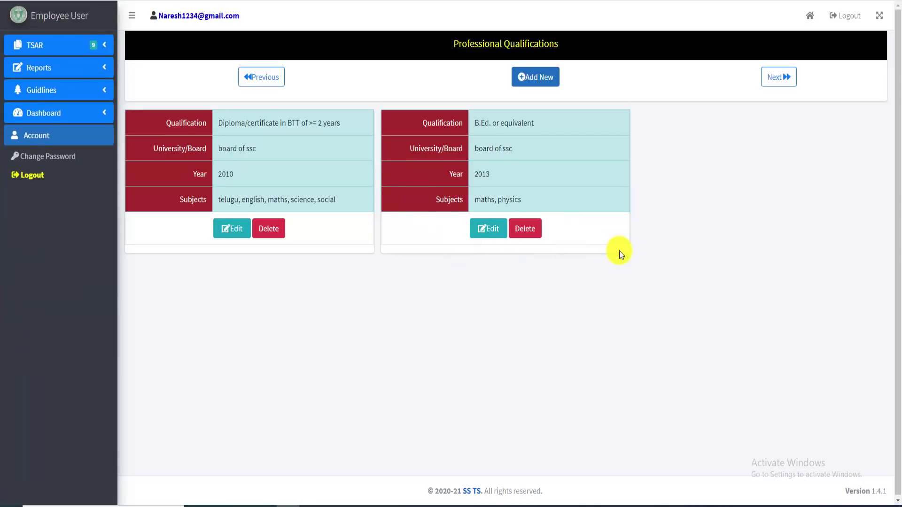
left_click(70, 49)
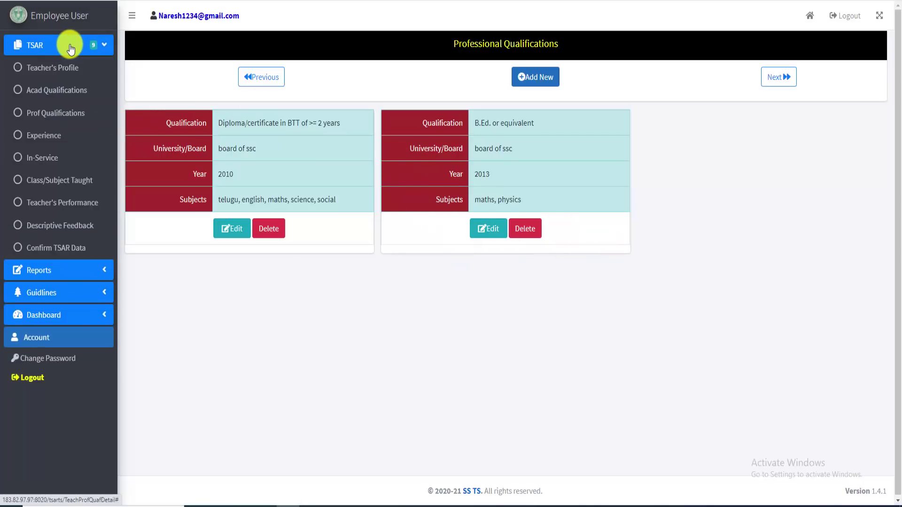
left_click(42, 253)
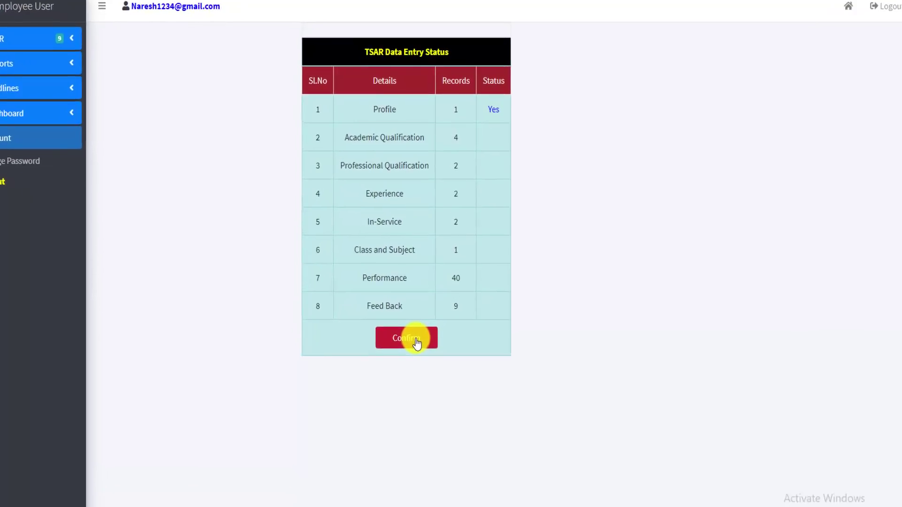
Confirm all TSAR data and dismiss the success alert
left_click(412, 429)
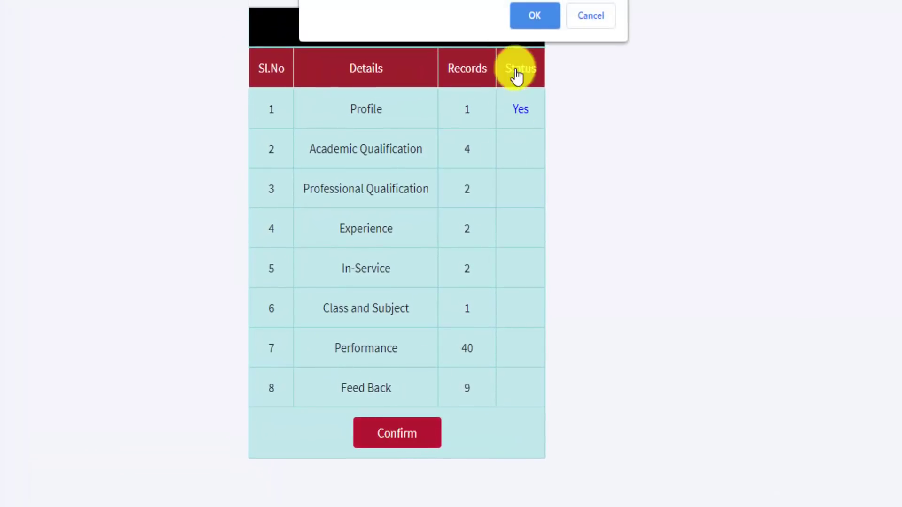
left_click(536, 21)
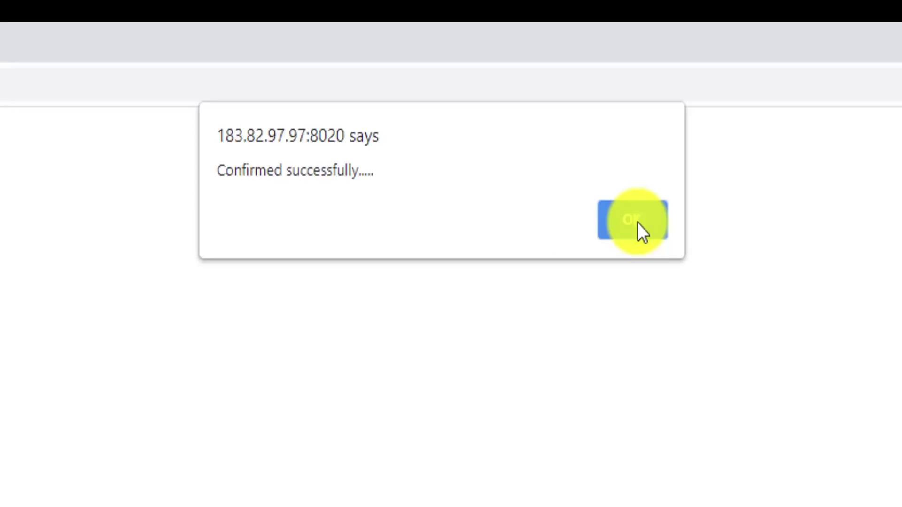
left_click(639, 225)
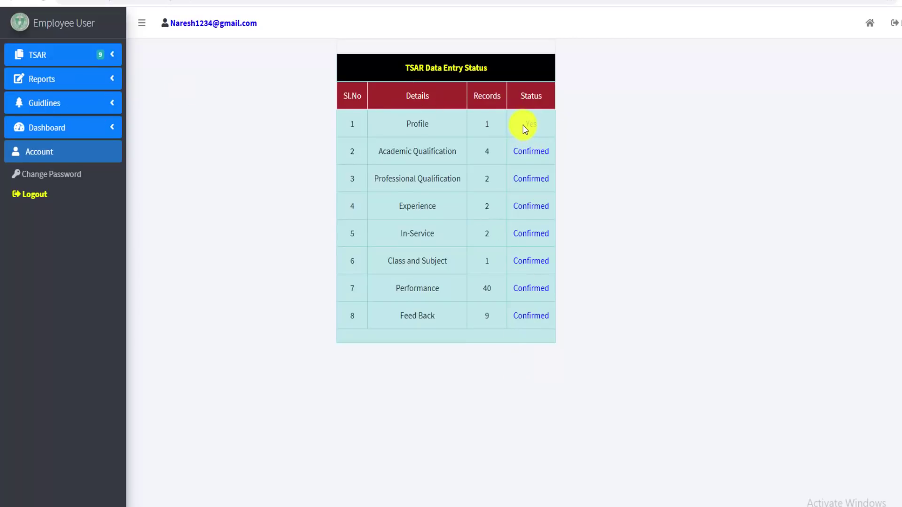
Check that the Status column now reads Confirmed for every section
left_click_drag(522, 125, 540, 165)
left_click(555, 191)
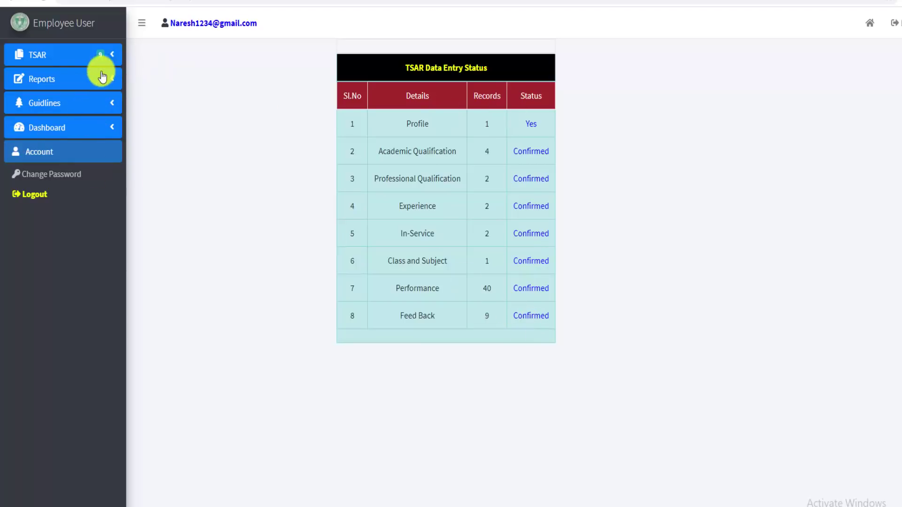
left_click(66, 81)
left_click(61, 57)
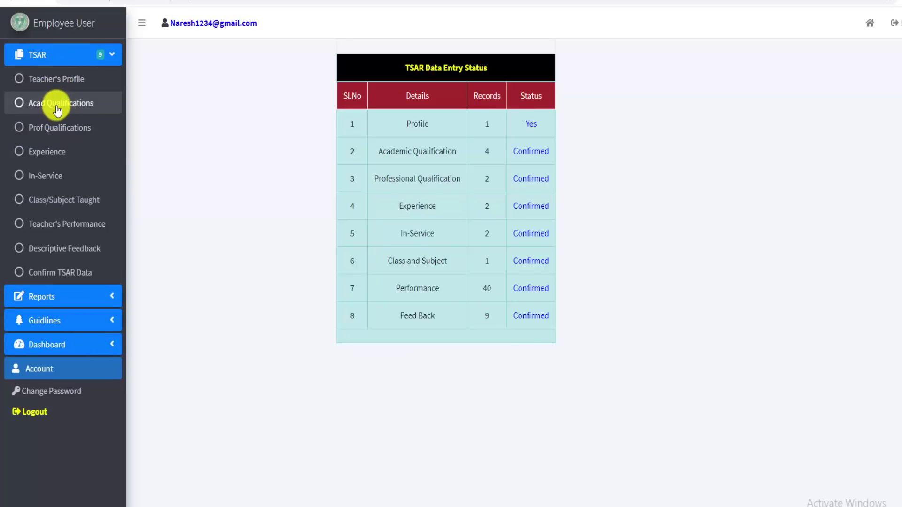
Open Academic Qualifications and check each card, including Higher Secondary, shows Confirmed
left_click(56, 104)
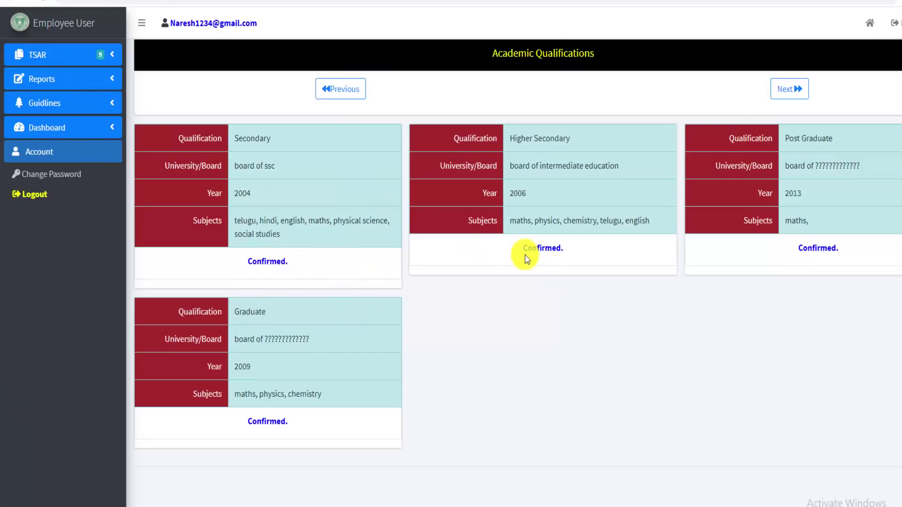
left_click_drag(523, 249, 585, 251)
left_click_drag(803, 248, 839, 249)
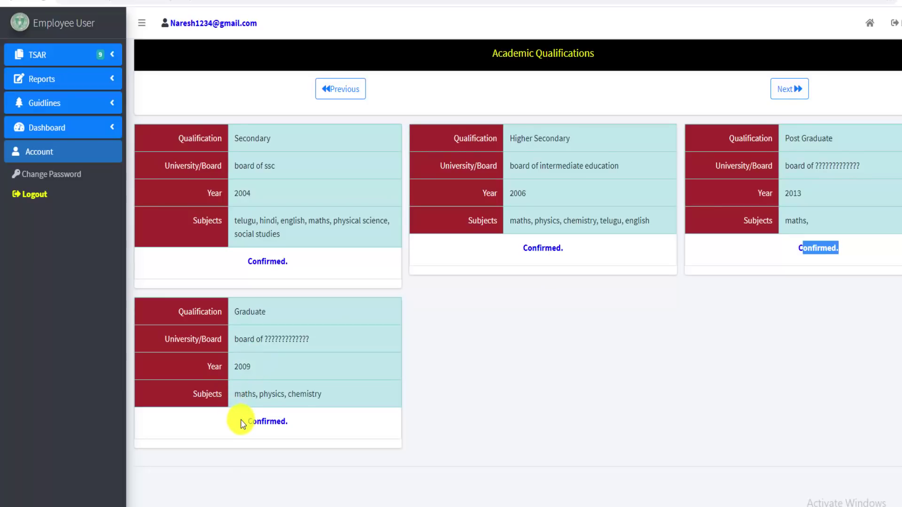
left_click_drag(241, 422, 352, 424)
left_click(276, 282)
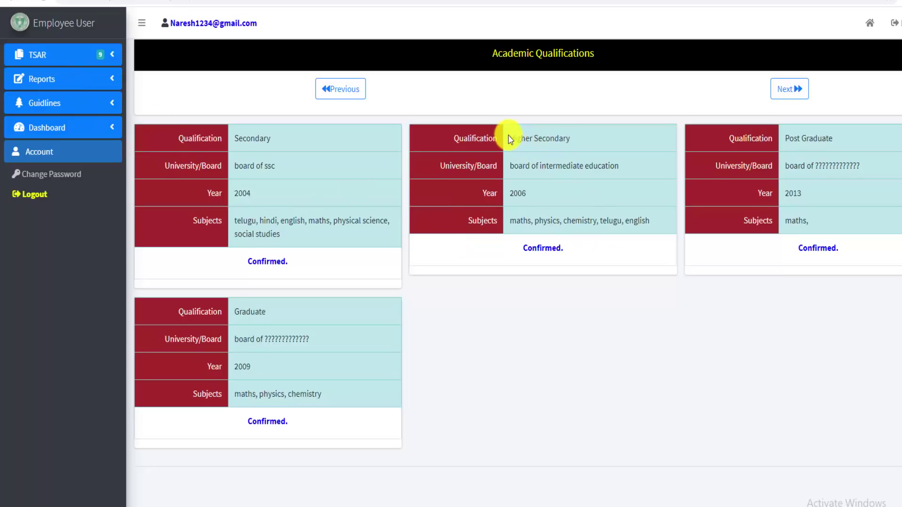
left_click_drag(509, 129, 524, 195)
left_click(530, 195)
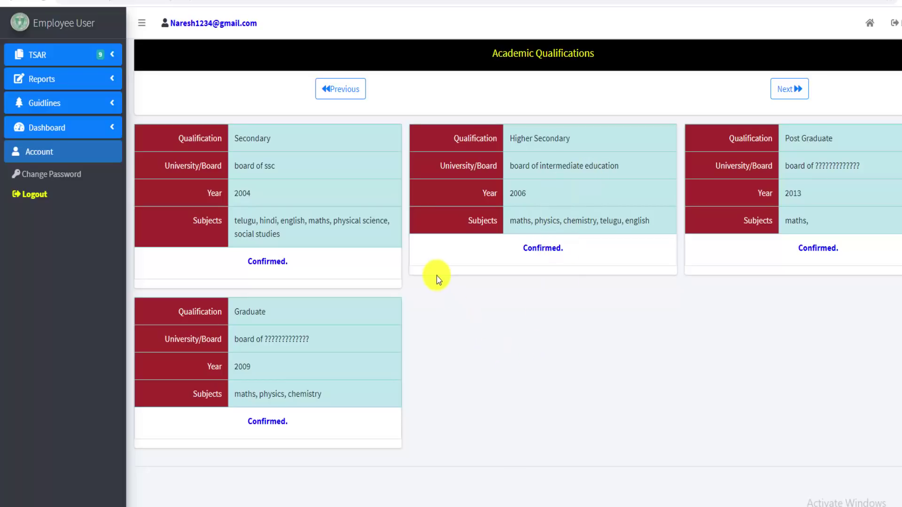
left_click(73, 57)
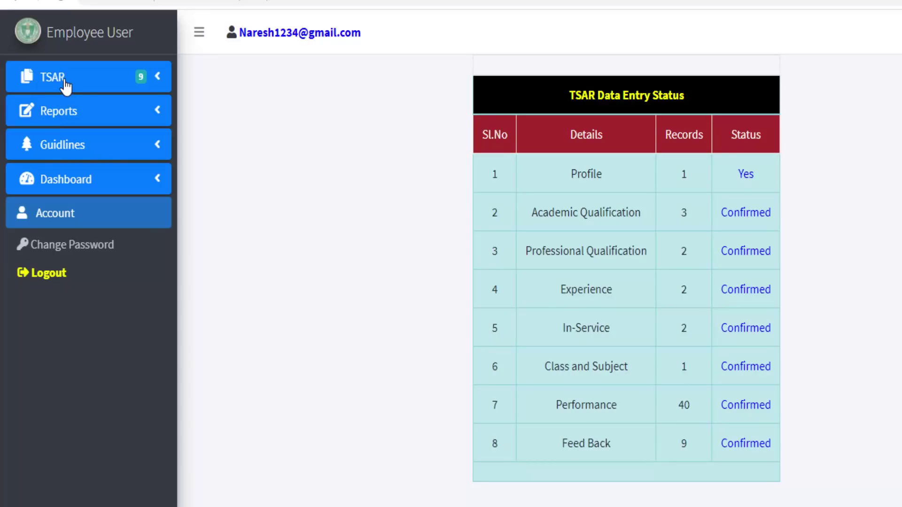
Open the Data Entry Status report, then the teacher's Performance Sheet report
left_click(76, 113)
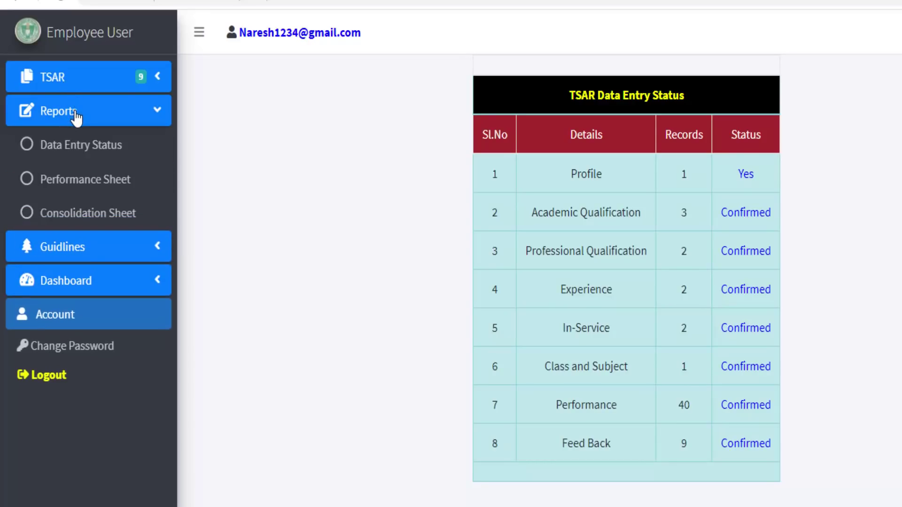
left_click(120, 159)
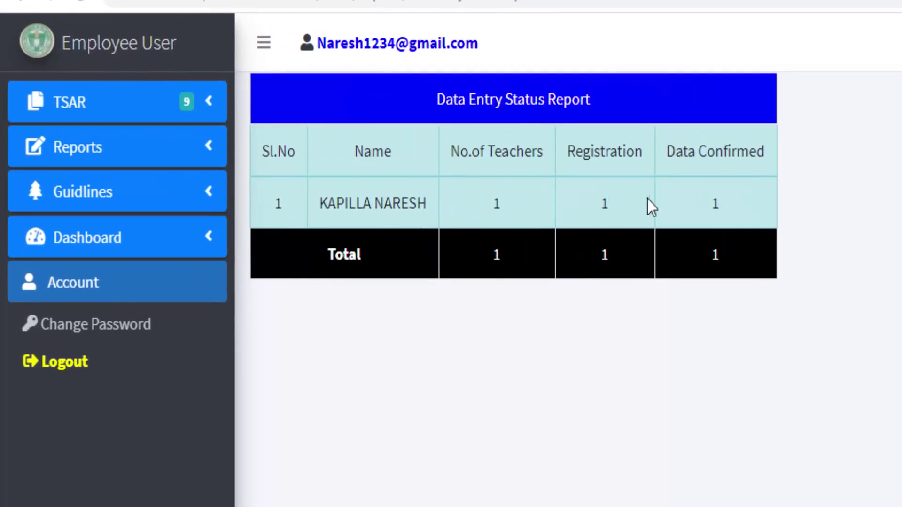
left_click(114, 155)
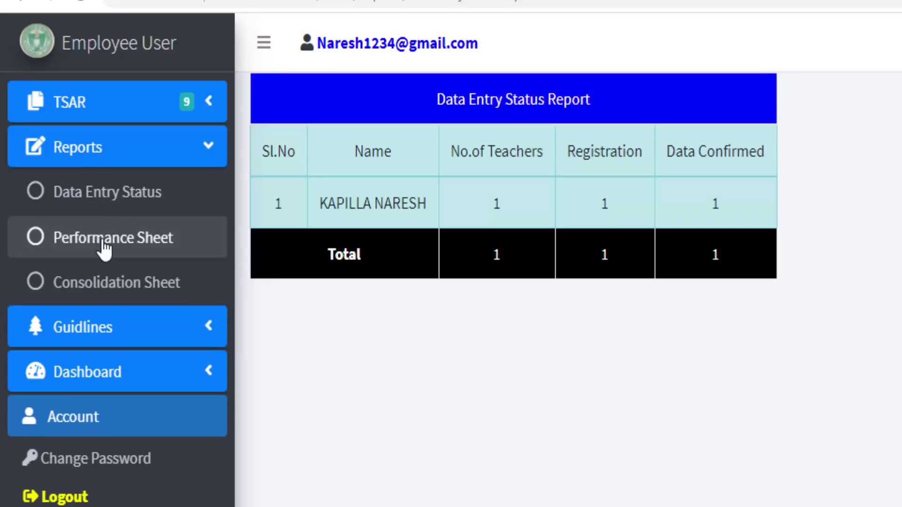
left_click(104, 249)
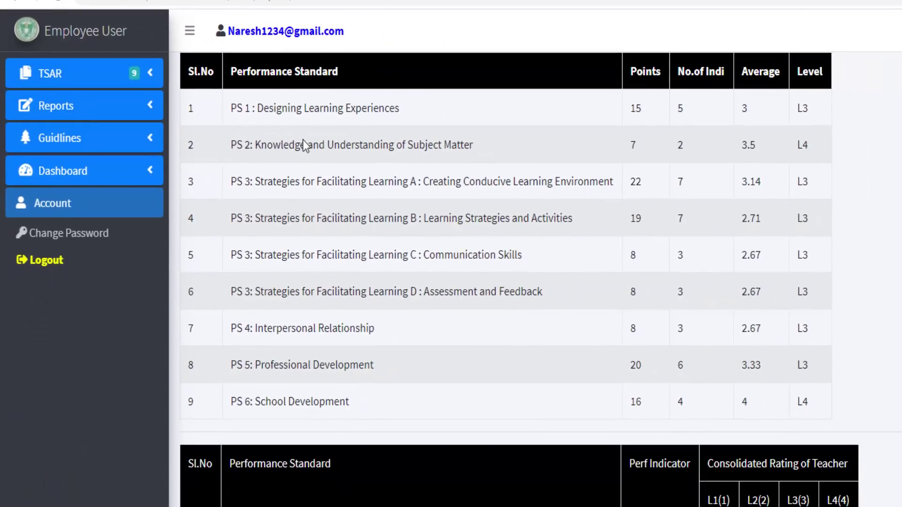
Scroll through the Performance Sheet summary and indicator tables
scroll(440, 449, "down", 10)
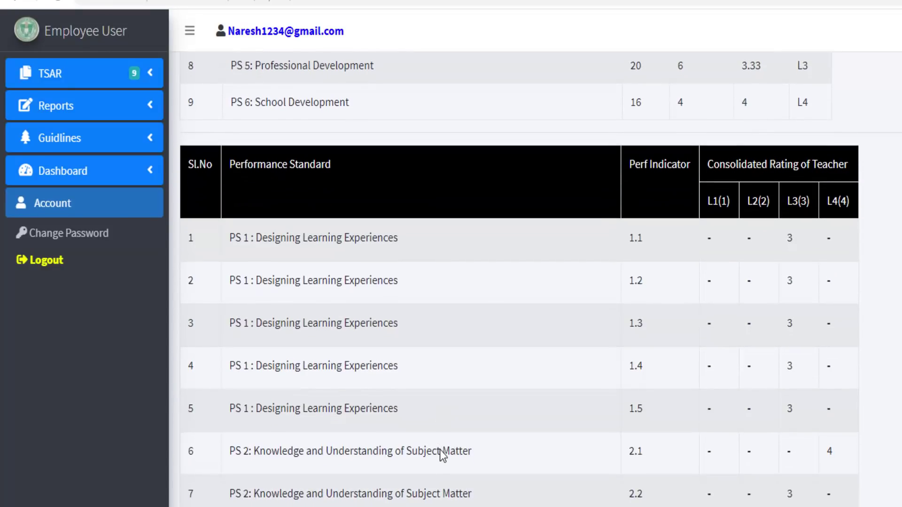
scroll(441, 455, "down", 20)
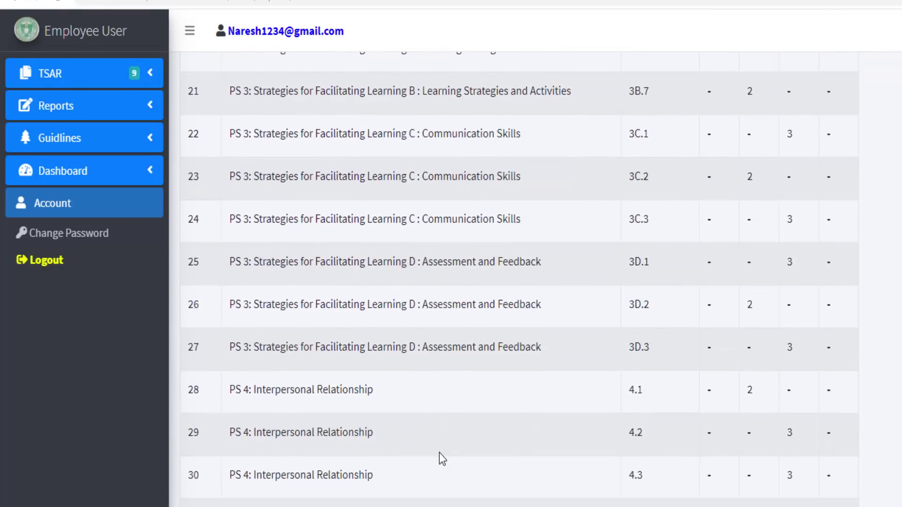
scroll(519, 274, "up", 20)
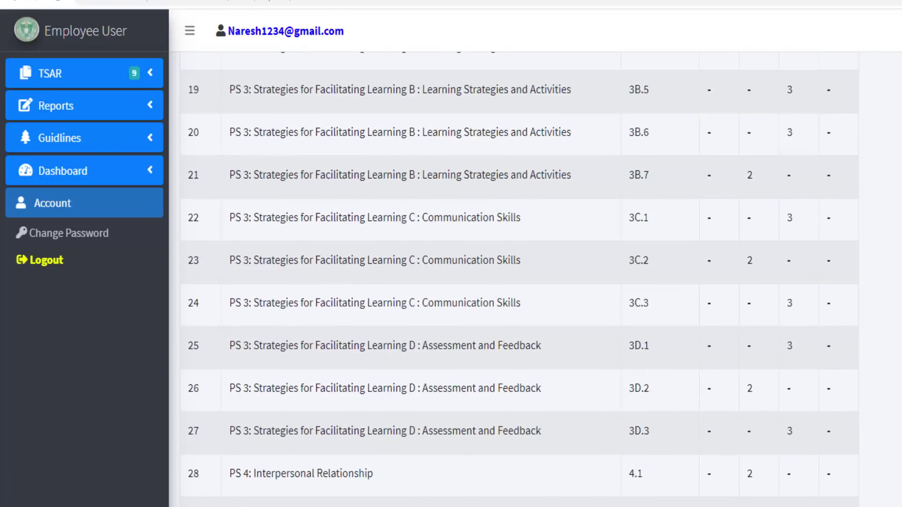
scroll(519, 274, "up", 5)
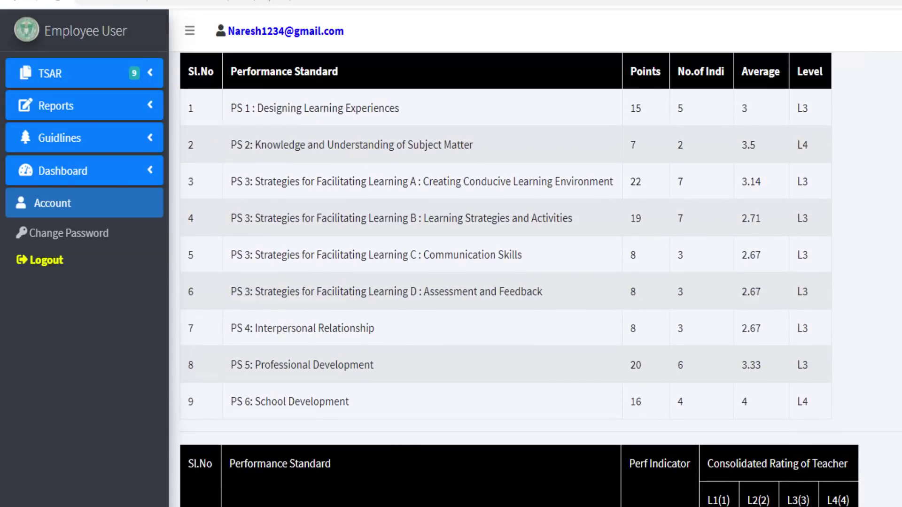
scroll(519, 279, "down", 18)
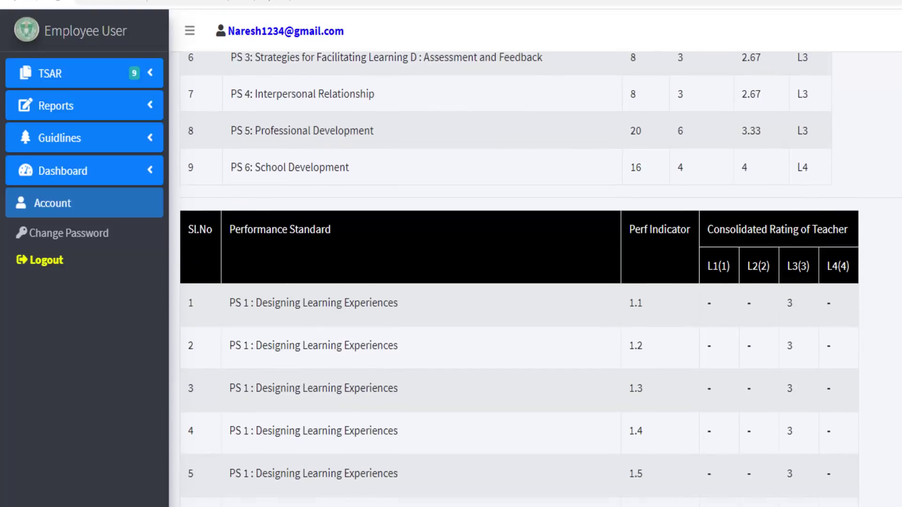
scroll(355, 371, "down", 16)
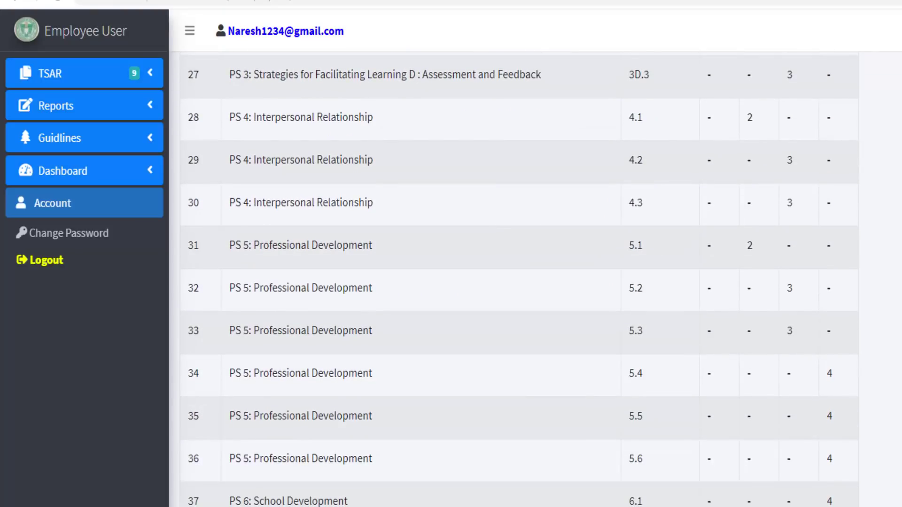
scroll(355, 371, "up", 6)
scroll(355, 371, "up", 20)
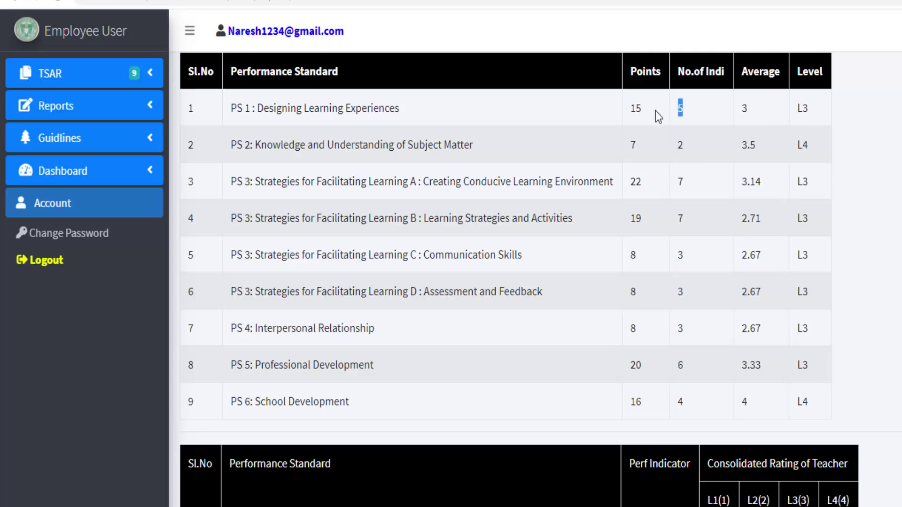
Highlight PS 1 average 3 and level L3, PS 2 level L4, and PS 3 rows A–D
double_click(741, 110)
double_click(802, 108)
double_click(816, 151)
left_click_drag(413, 186, 429, 184)
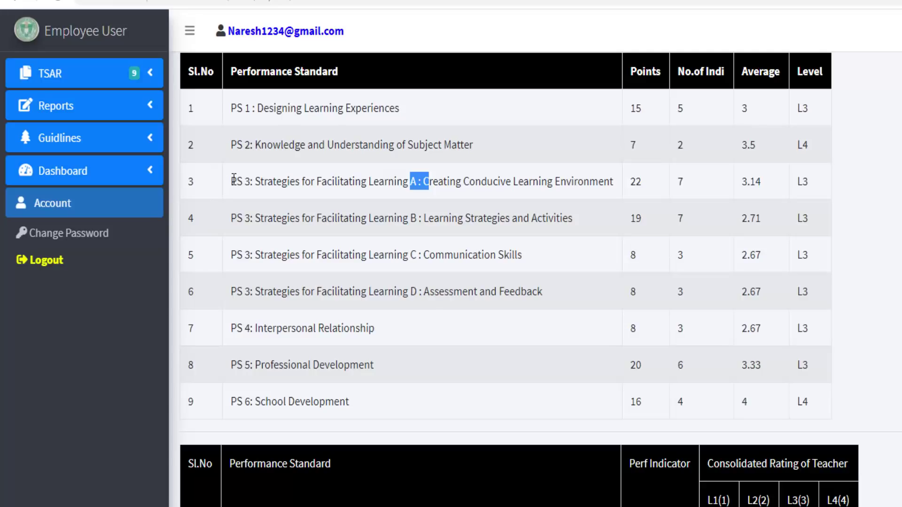
left_click_drag(233, 180, 822, 305)
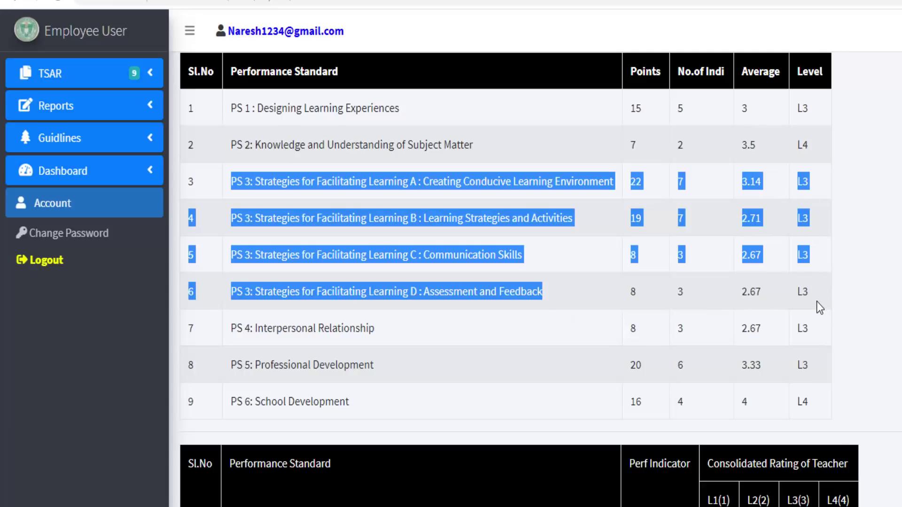
scroll(540, 281, "down", 15)
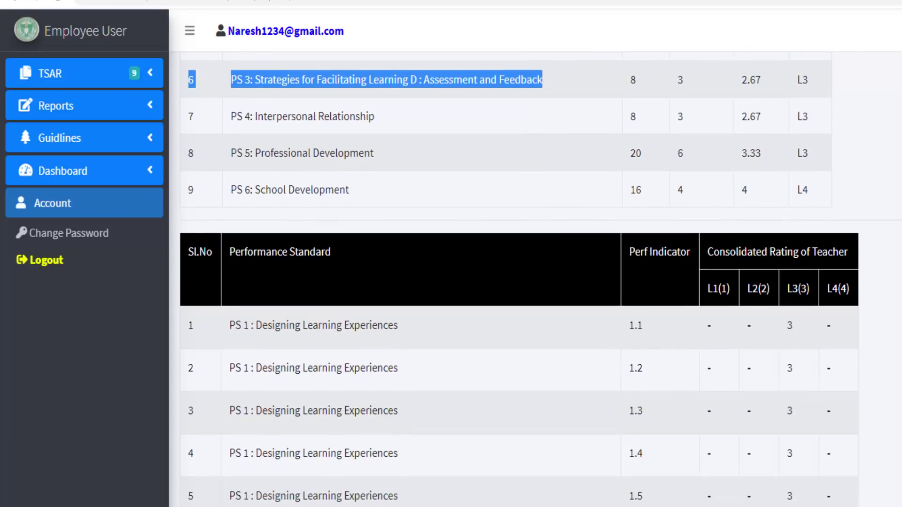
scroll(517, 282, "down", 3)
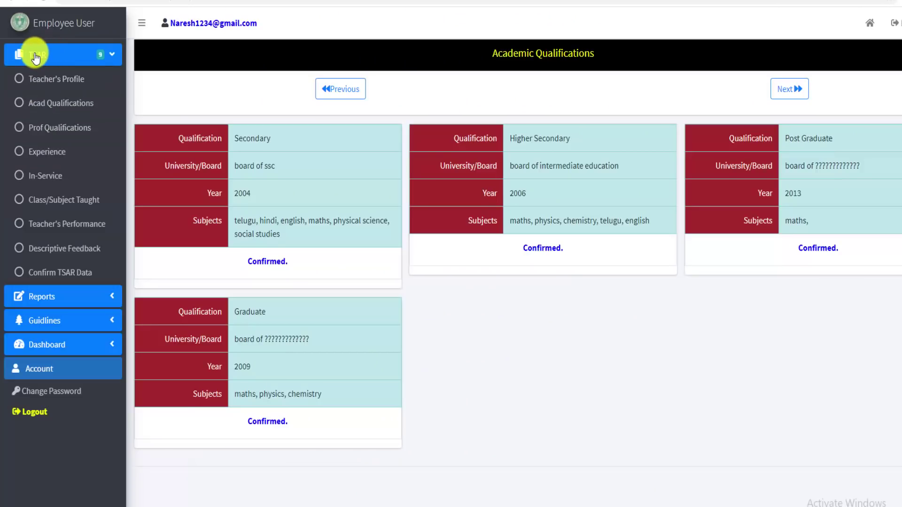
left_click(48, 68)
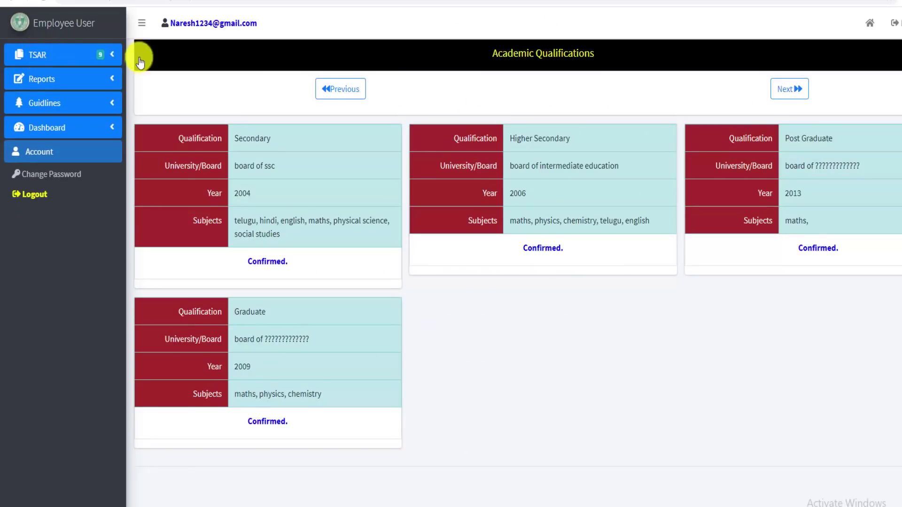
Log out of the teacher account and sign in as the district user with saved credentials
left_click(895, 22)
left_click(531, 60)
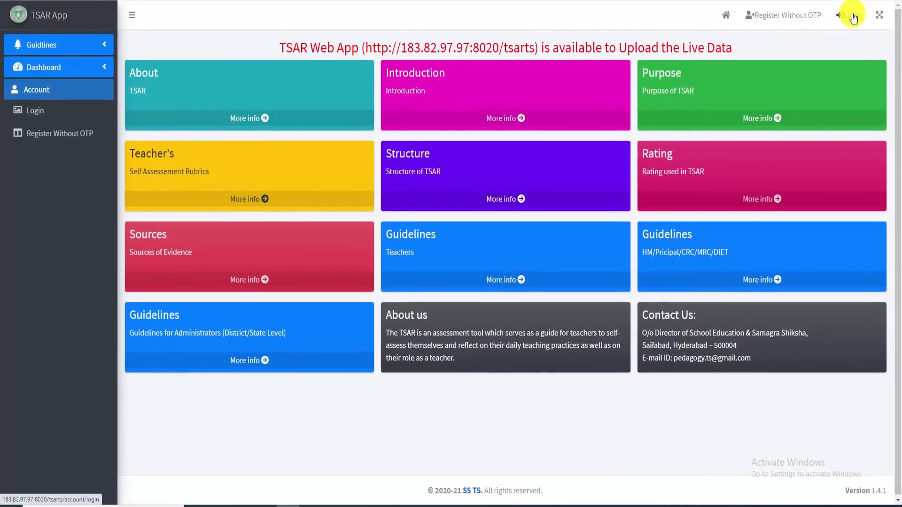
left_click(848, 16)
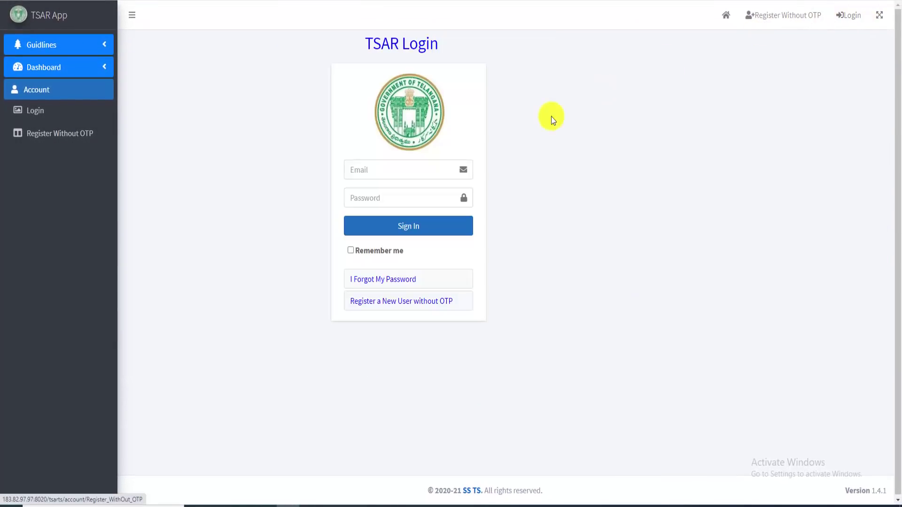
left_click(395, 170)
left_click(392, 235)
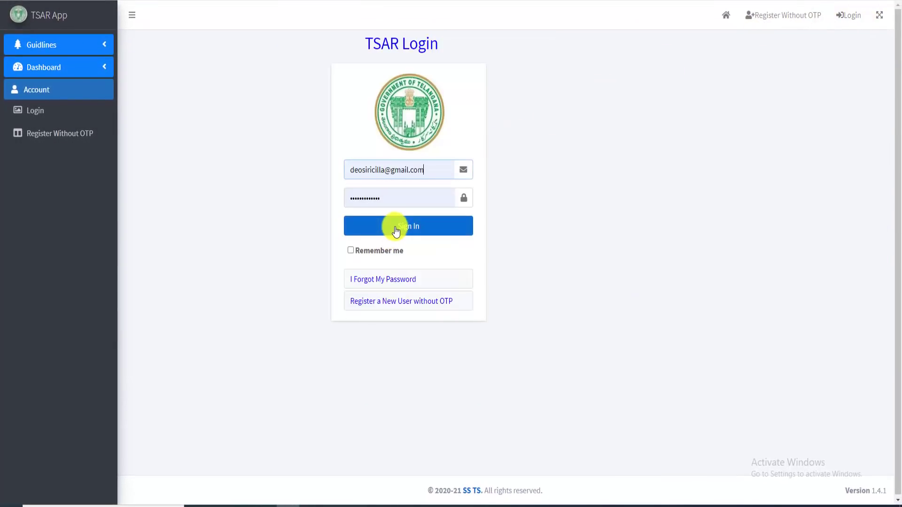
left_click(396, 231)
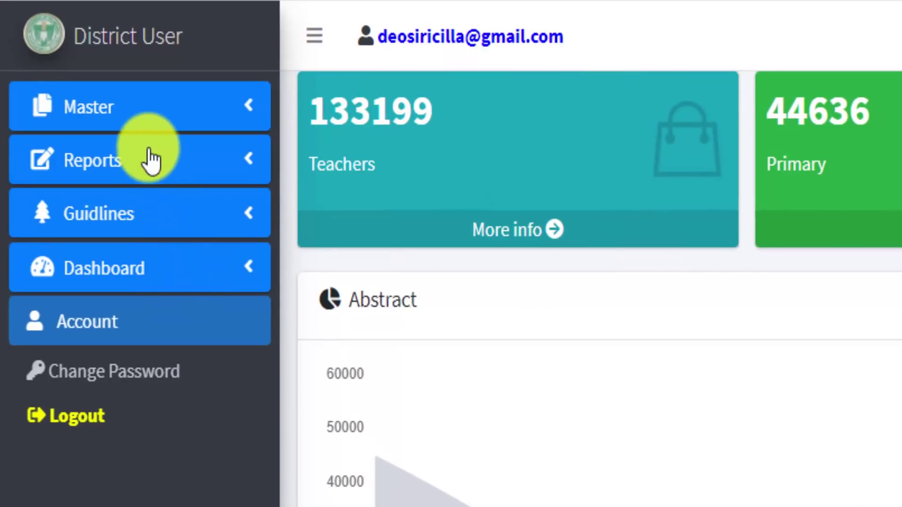
Open the Master > User Drop/Reset form and select district RAJANNA
left_click(138, 115)
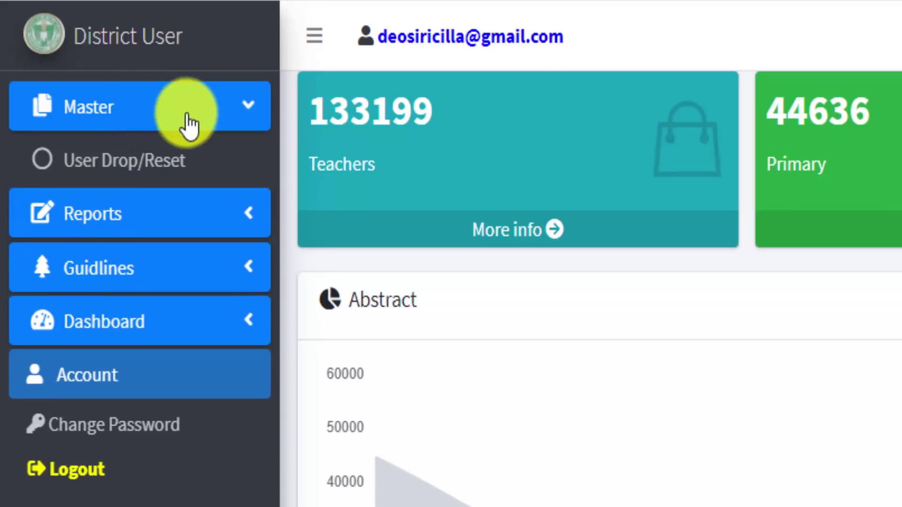
left_click(127, 178)
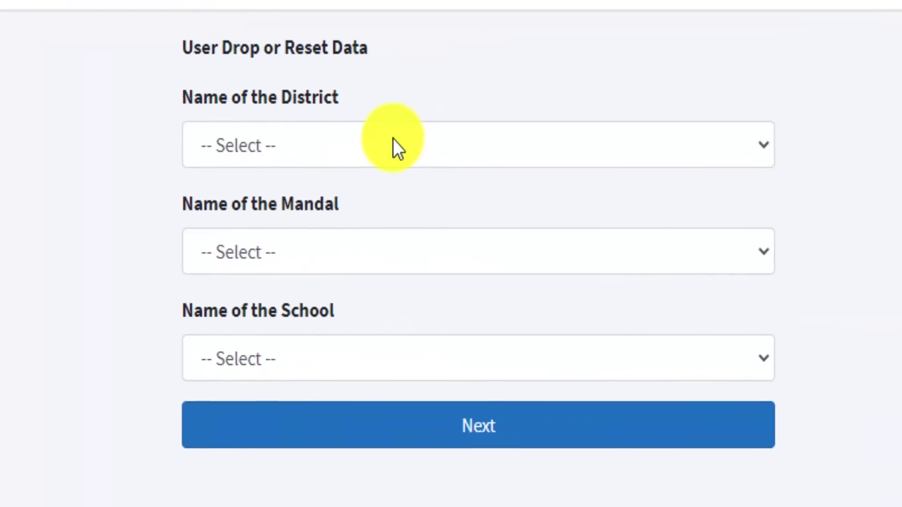
left_click(343, 136)
left_click(318, 143)
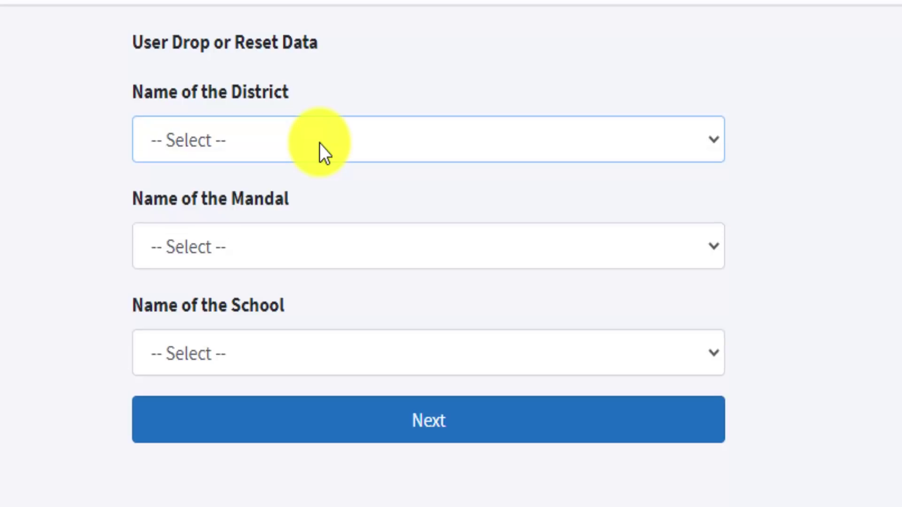
left_click(318, 144)
left_click(223, 213)
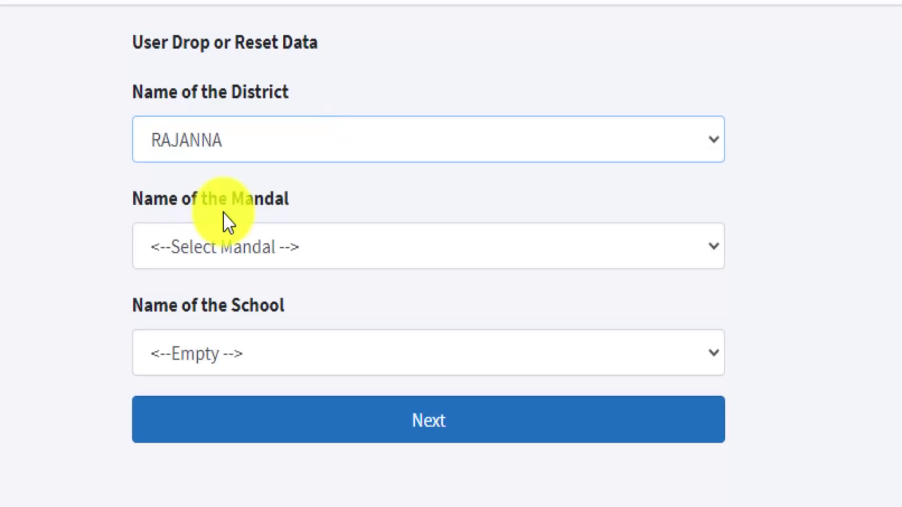
Choose mandal KONARAOPETA and school MPPS PALLI MAKTHA, then load the school's teacher list
left_click(331, 247)
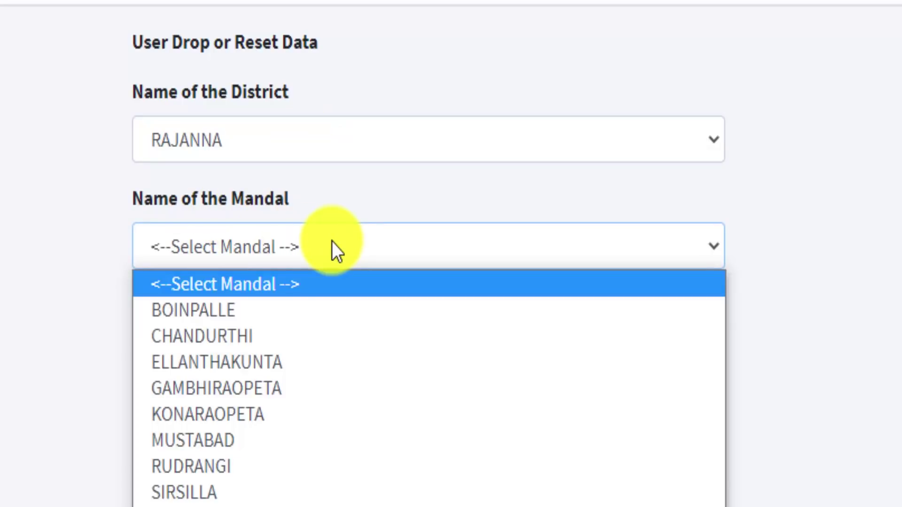
left_click(276, 414)
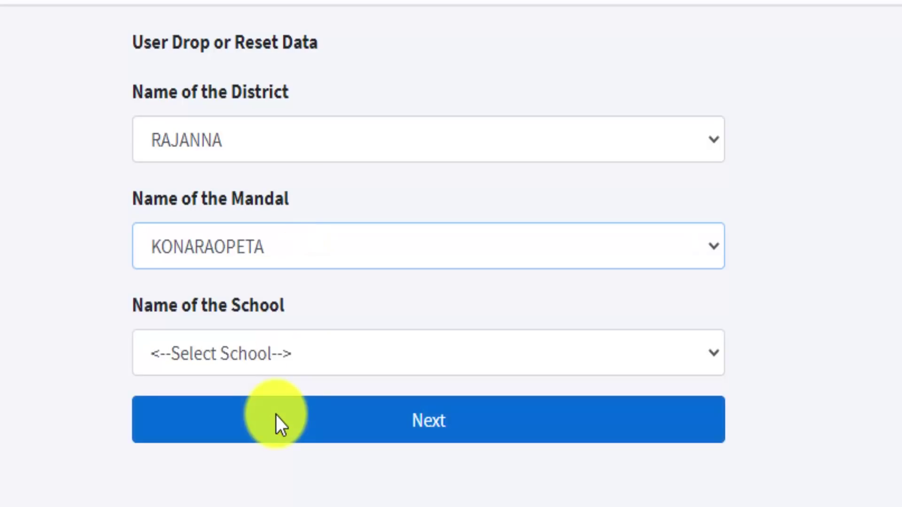
left_click(312, 354)
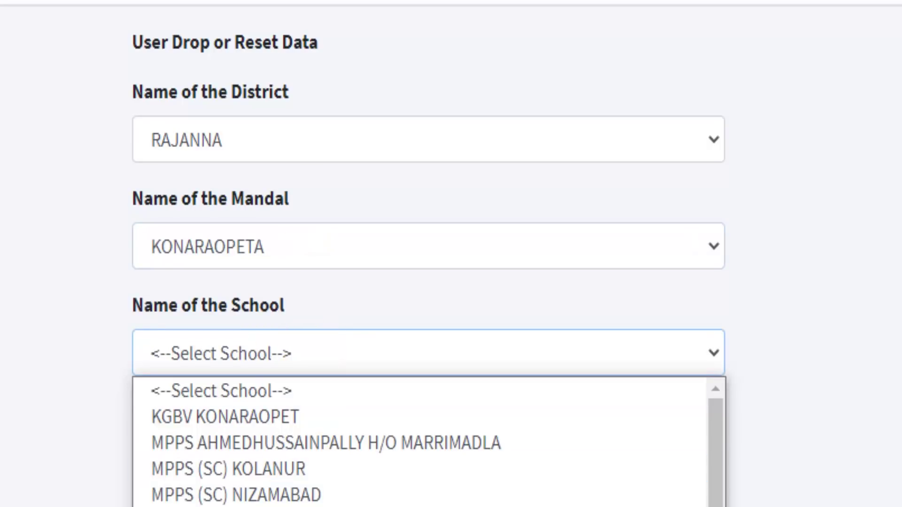
scroll(301, 469, "down", 5)
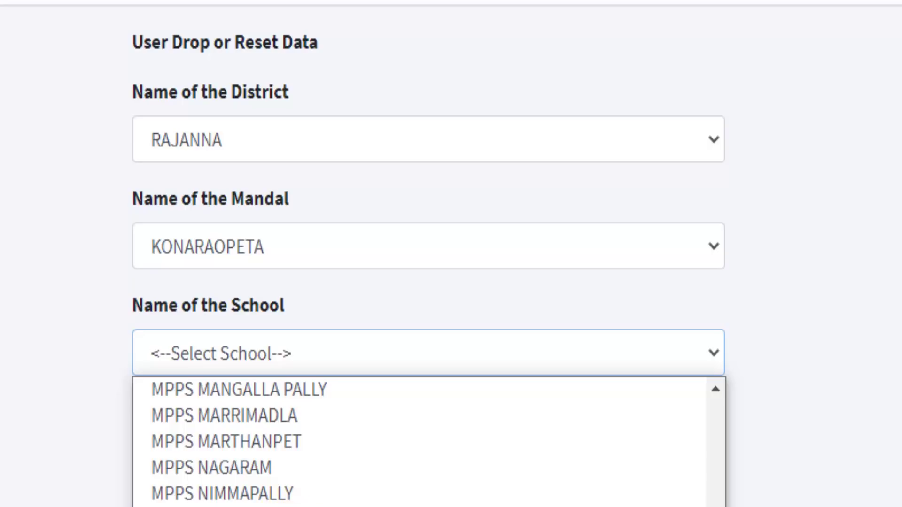
left_click(282, 506)
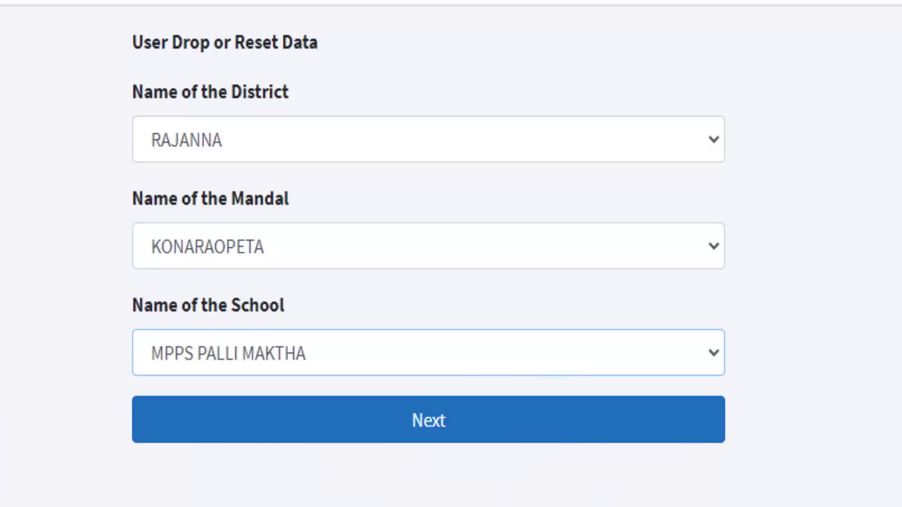
left_click(457, 424)
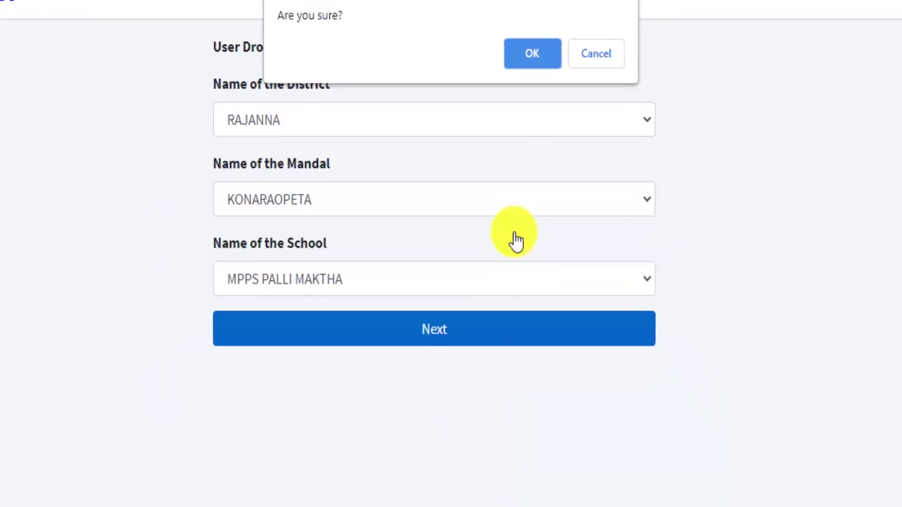
left_click(495, 56)
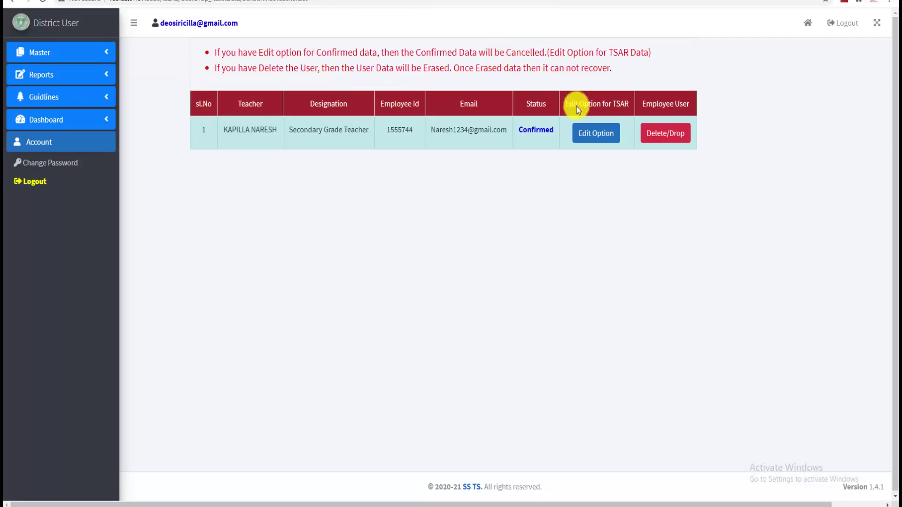
Highlight the teacher's designation, e-mail and name in the listed row to review them
left_click_drag(221, 130, 366, 133)
left_click_drag(428, 130, 508, 135)
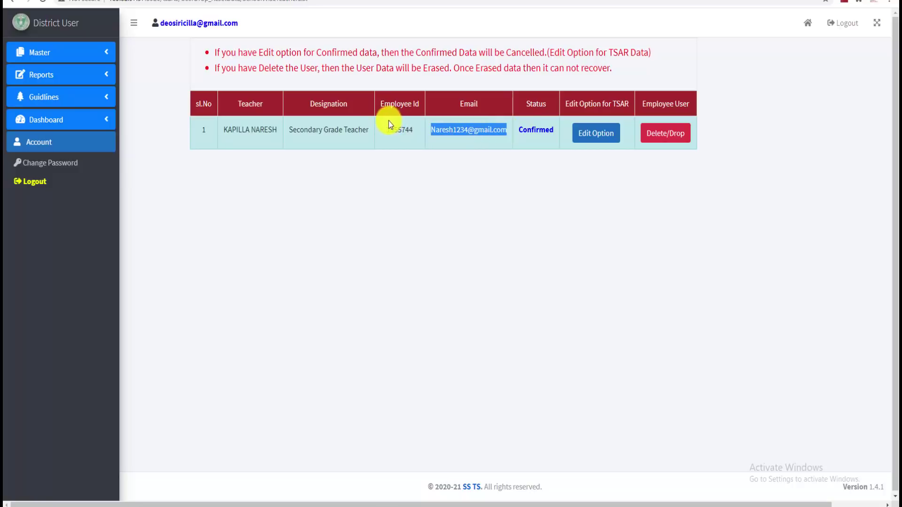
left_click(523, 135)
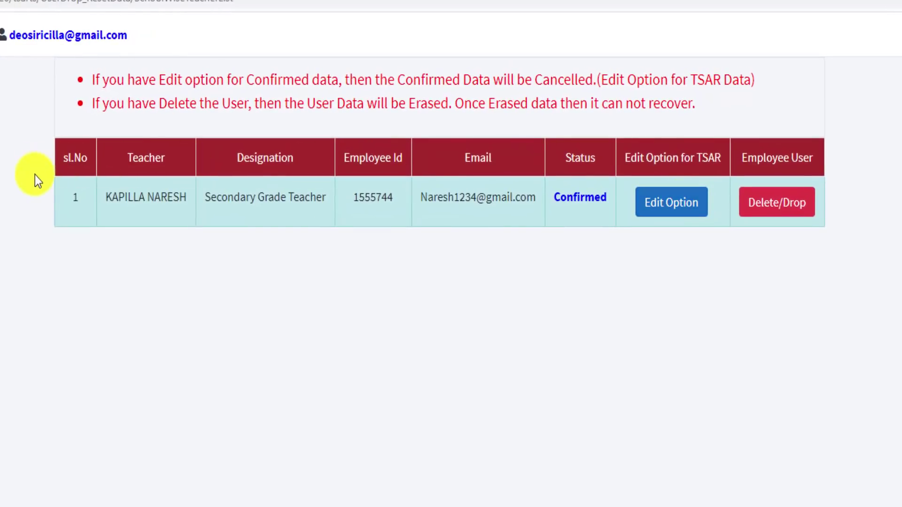
left_click_drag(107, 202, 189, 201)
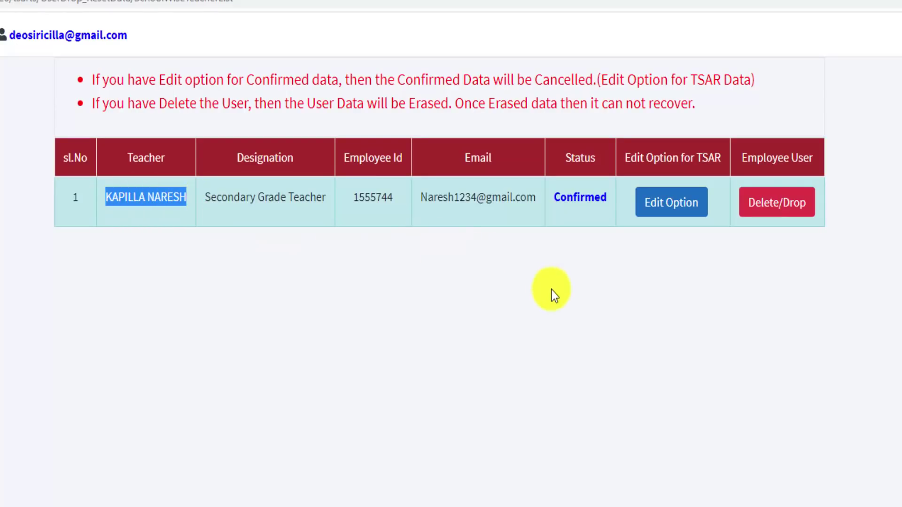
left_click(554, 292)
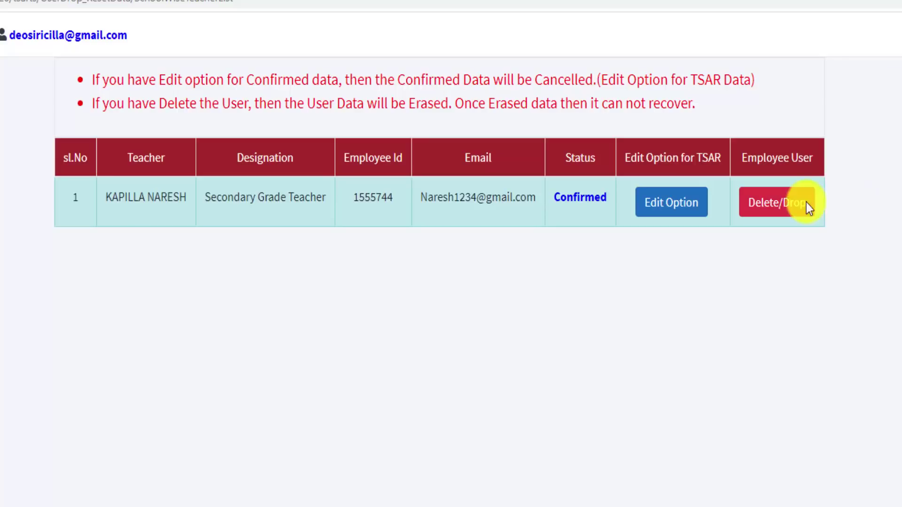
Re-check the teacher's name, designation, employee id and e-mail by highlighting each
left_click_drag(97, 195, 402, 191)
left_click(398, 209)
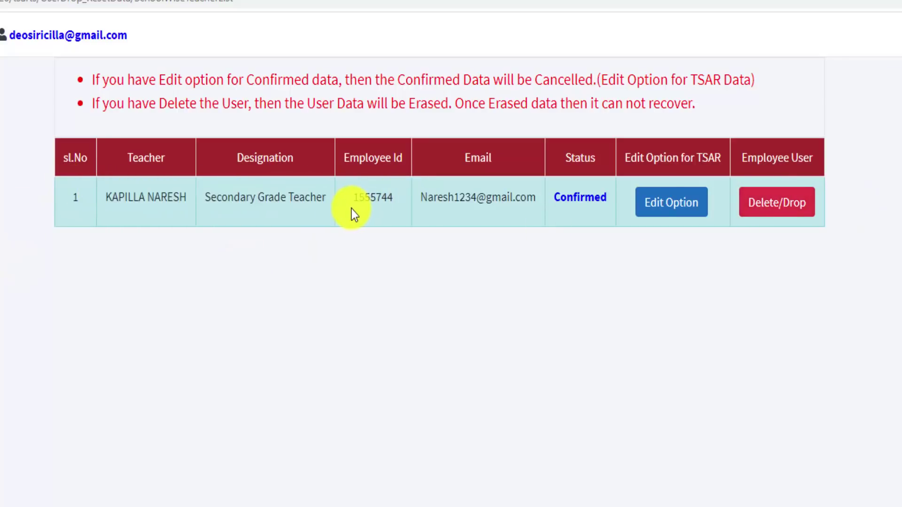
double_click(371, 192)
left_click(573, 199)
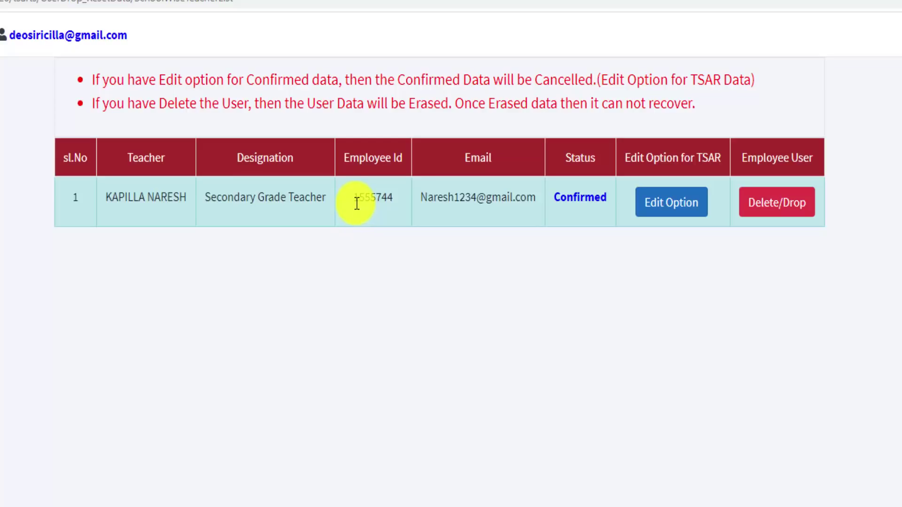
double_click(371, 193)
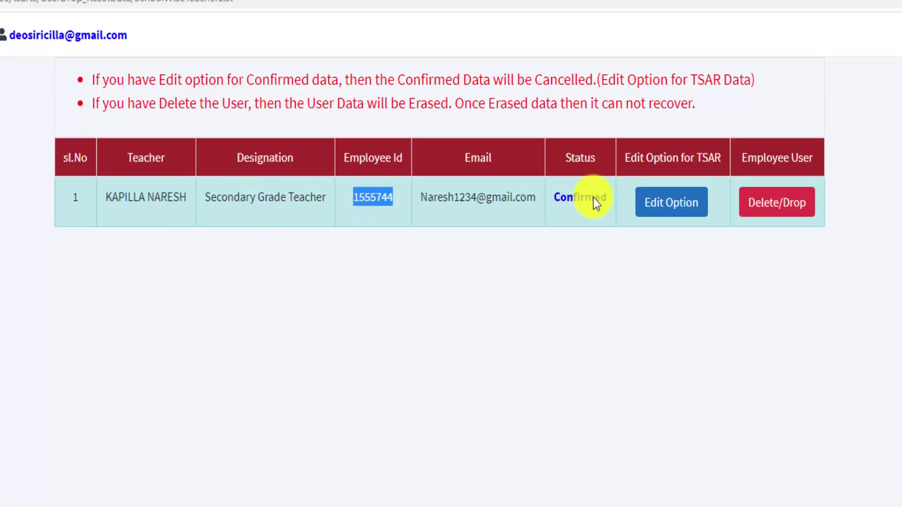
left_click(840, 250)
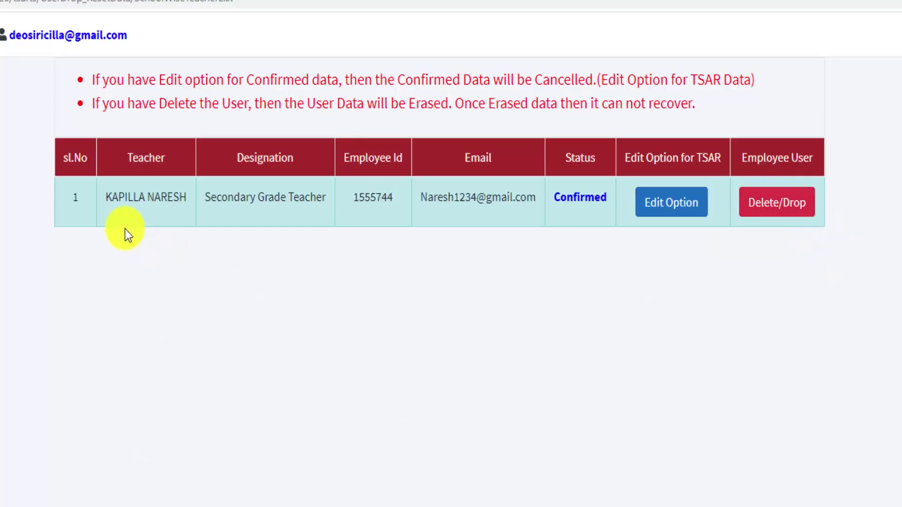
left_click_drag(422, 197, 537, 200)
left_click(371, 195)
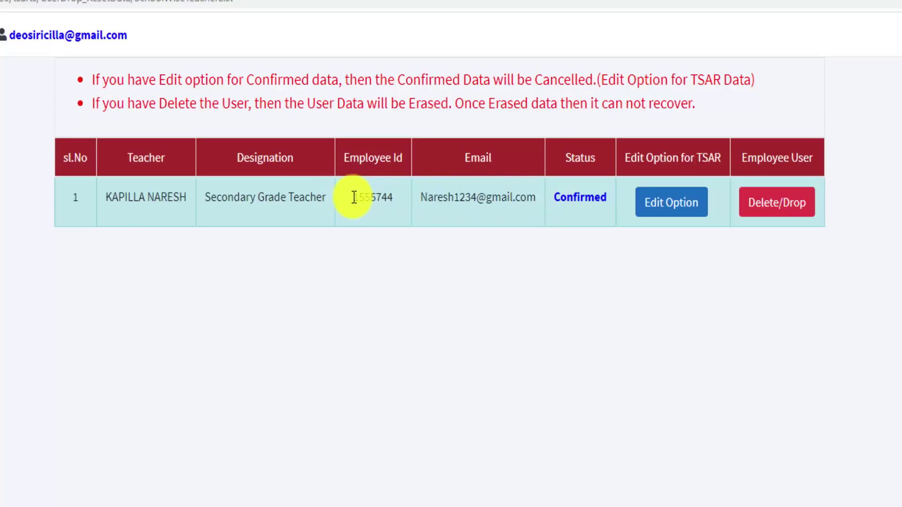
left_click_drag(421, 197, 533, 194)
left_click(525, 208)
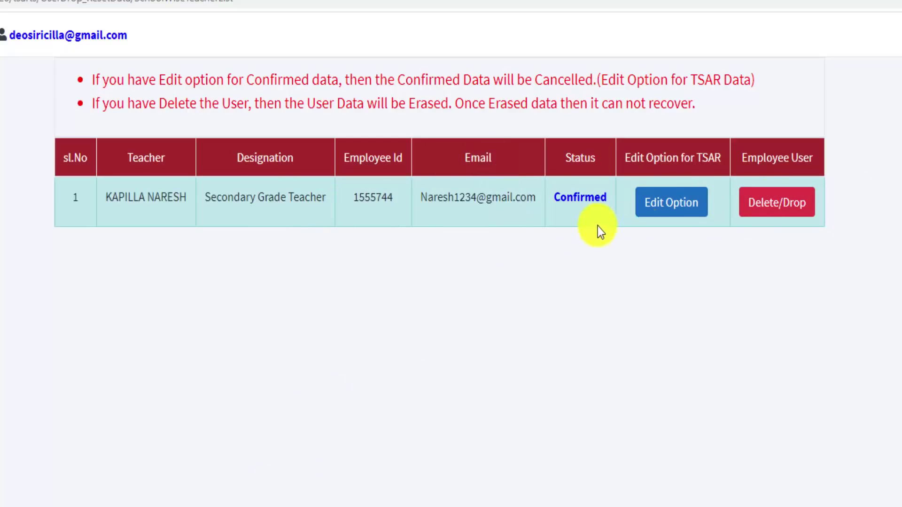
Use Edit Option to reset the teacher's confirmed TSAR data and acknowledge the success message
left_click(666, 211)
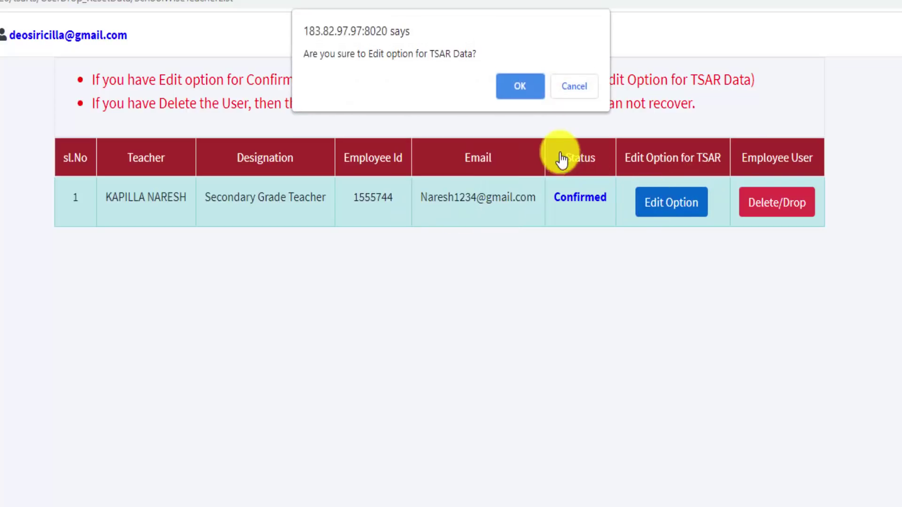
left_click(519, 85)
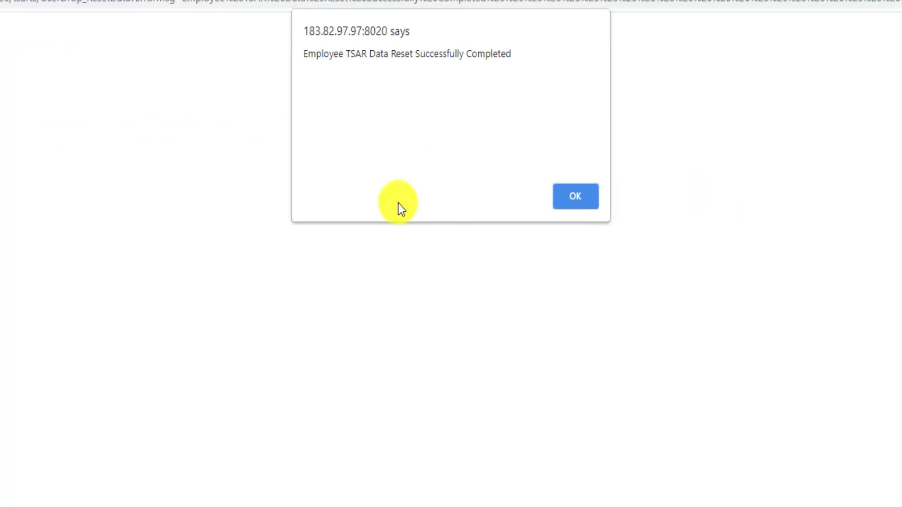
left_click(577, 195)
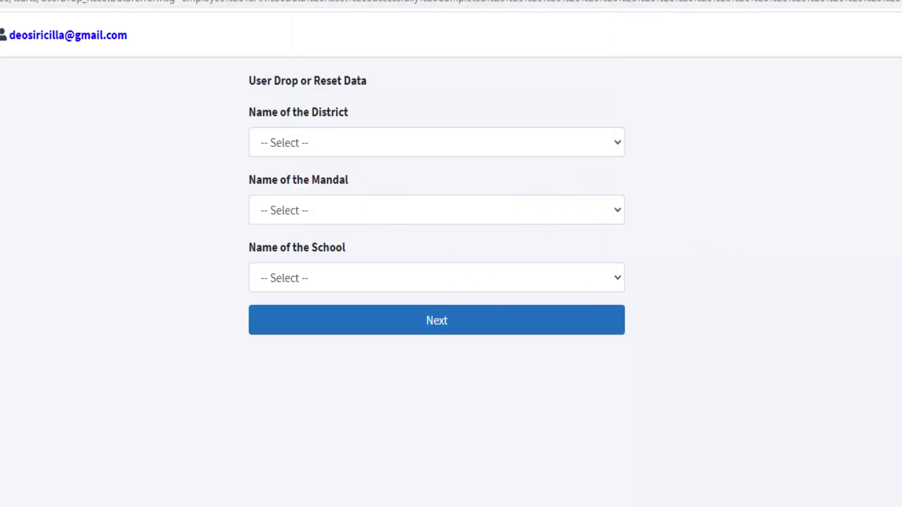
Log out of the district account and sign in as the teacher with saved credentials
left_click(506, 88)
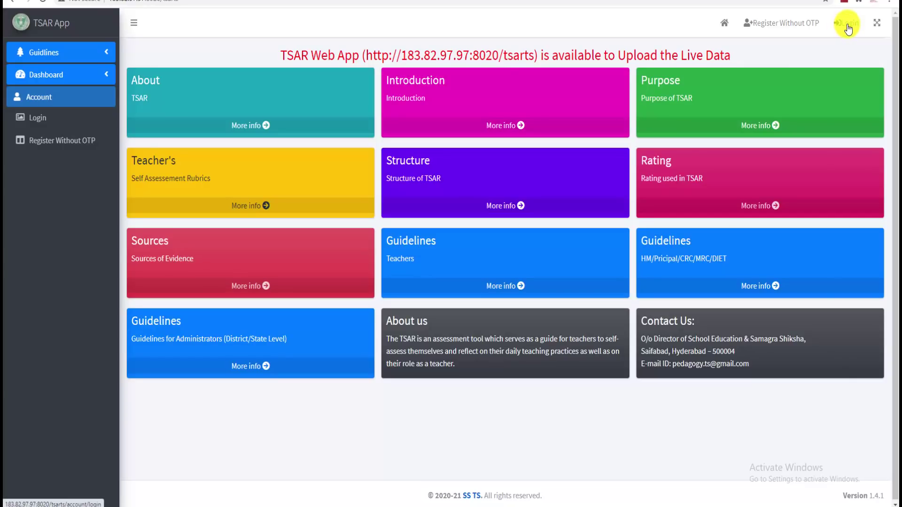
left_click(848, 26)
left_click(358, 176)
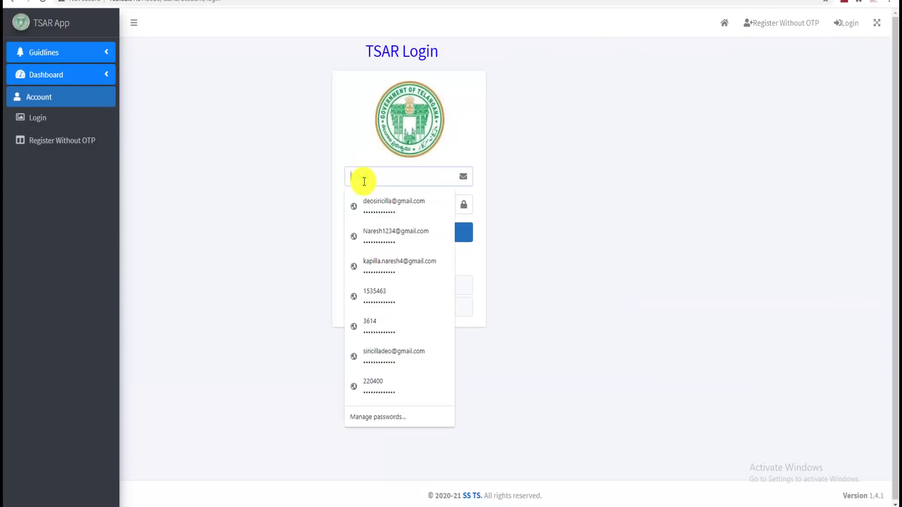
left_click(387, 235)
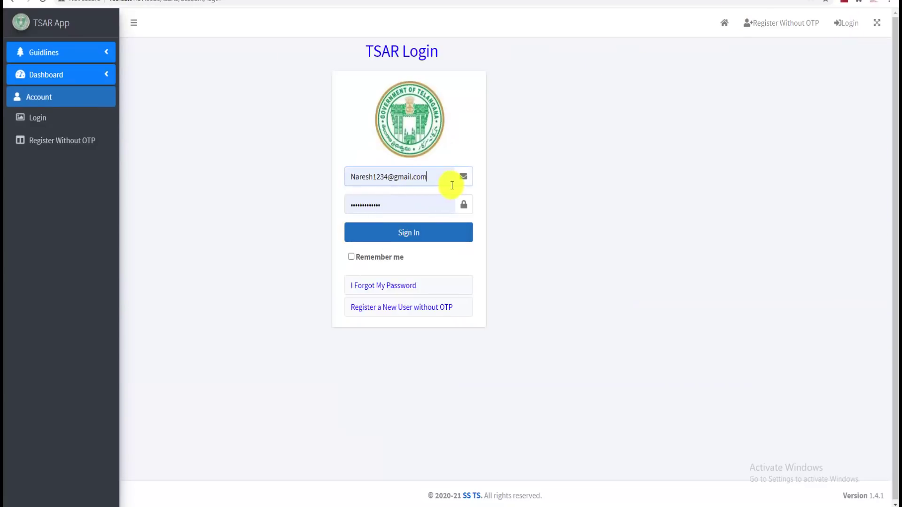
left_click(415, 239)
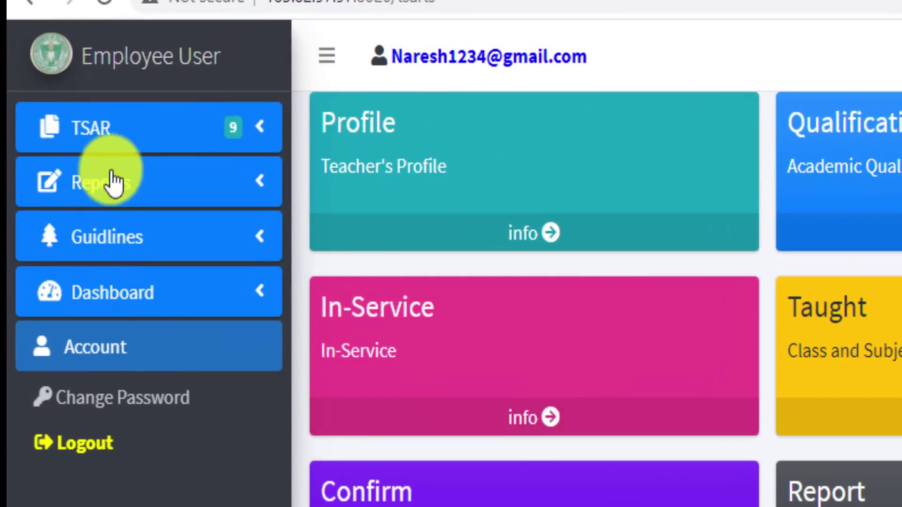
Delete the Post Graduate entry under TSAR > Acad Qualifications, then log out
left_click(117, 136)
left_click(147, 258)
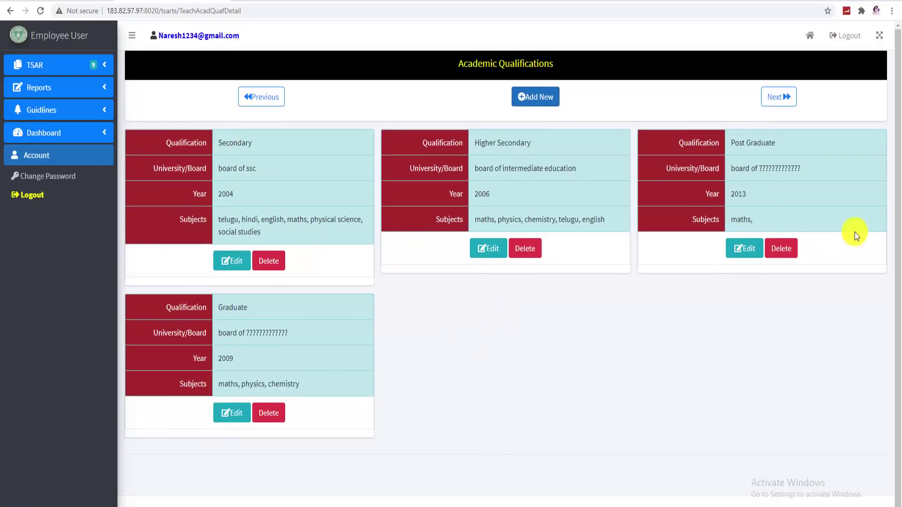
left_click(776, 258)
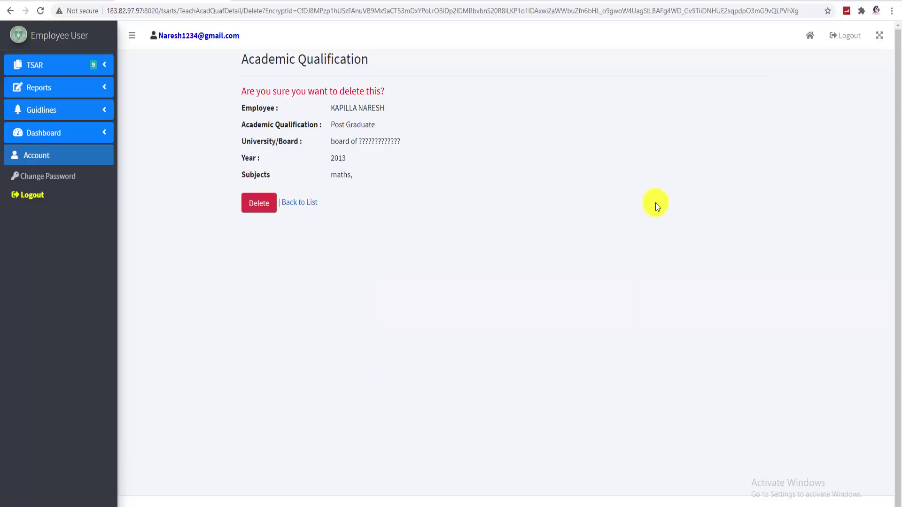
left_click(263, 207)
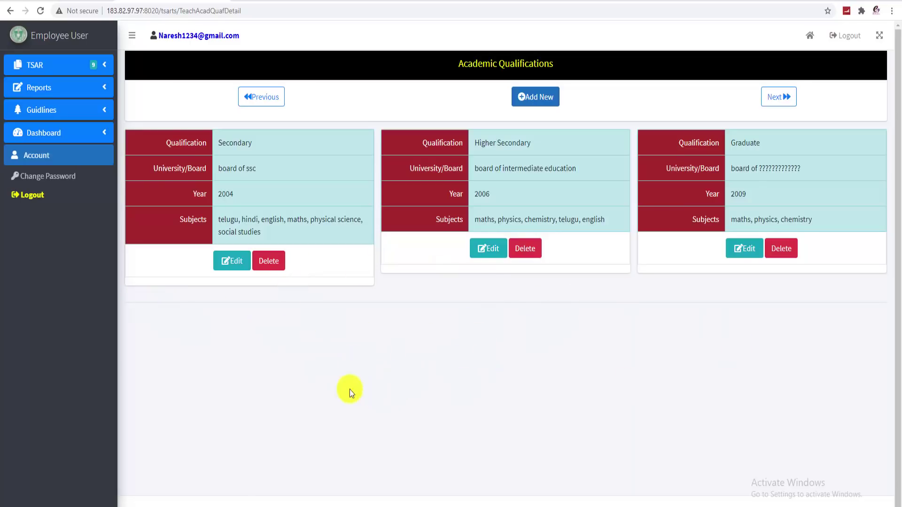
left_click(28, 194)
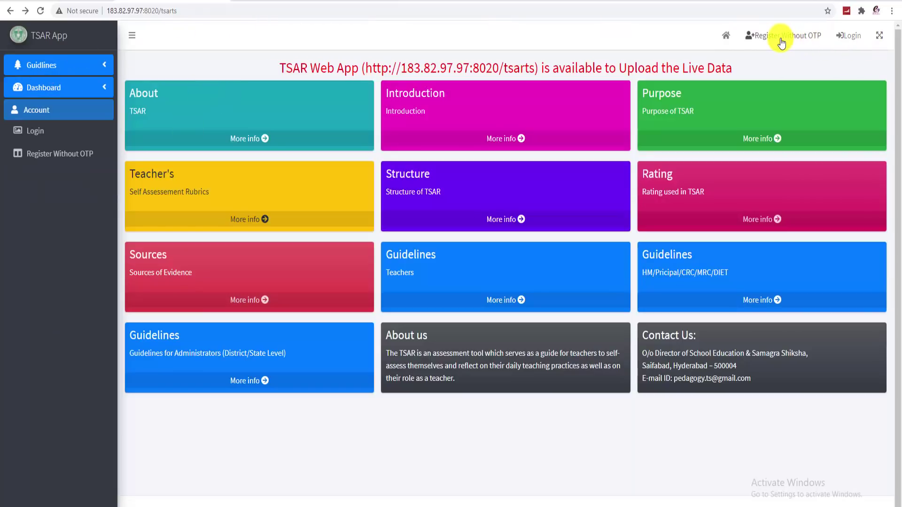
Open Register Without OTP and move into the User Register form's confirm email field
left_click(795, 37)
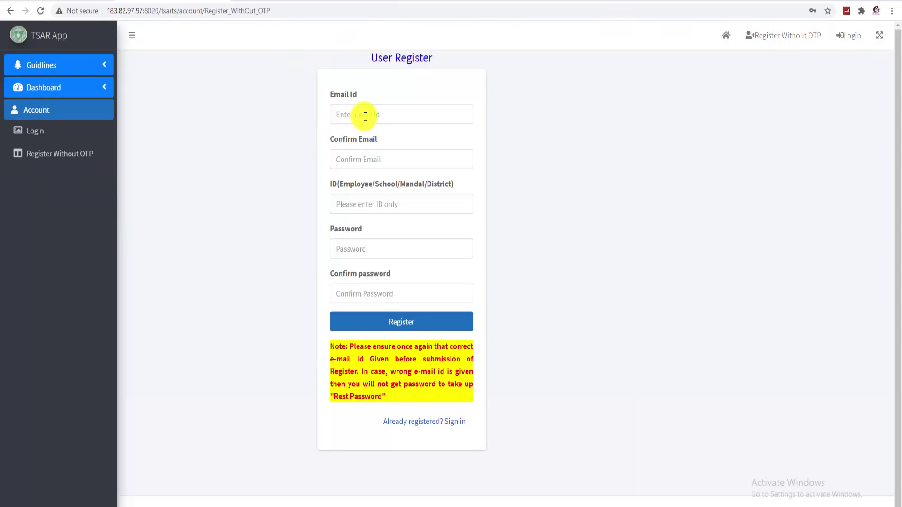
left_click(368, 160)
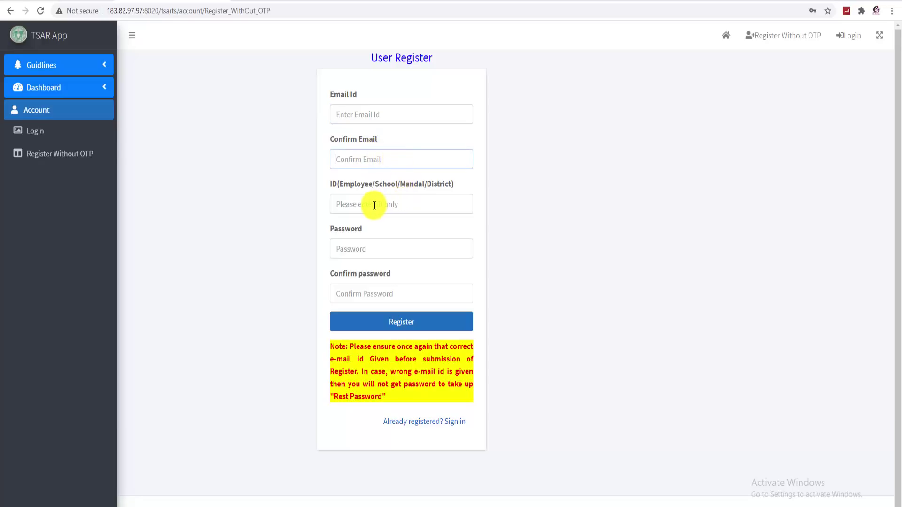